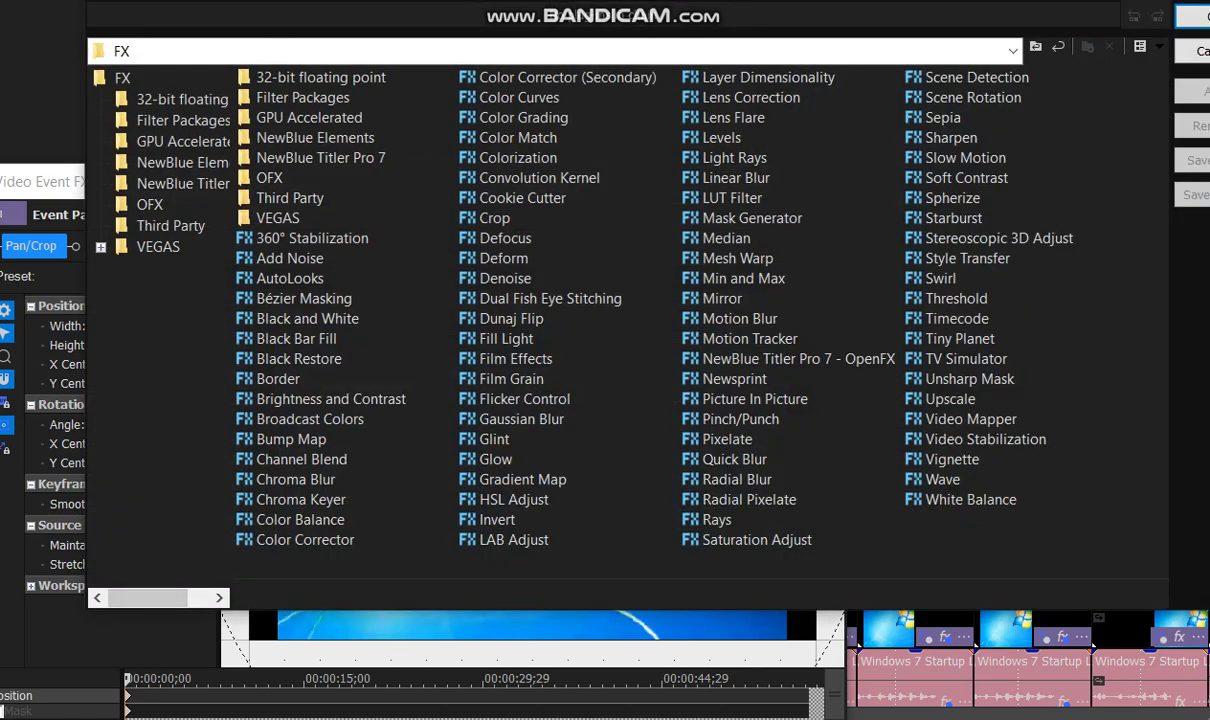
Close the plug-in chooser and the effects window, and check the time stretch and pitch settings of the first clip's audio.
{"action": "left_click_drag", "start_coordinate": [1094, 100], "coordinate": [978, 73]}
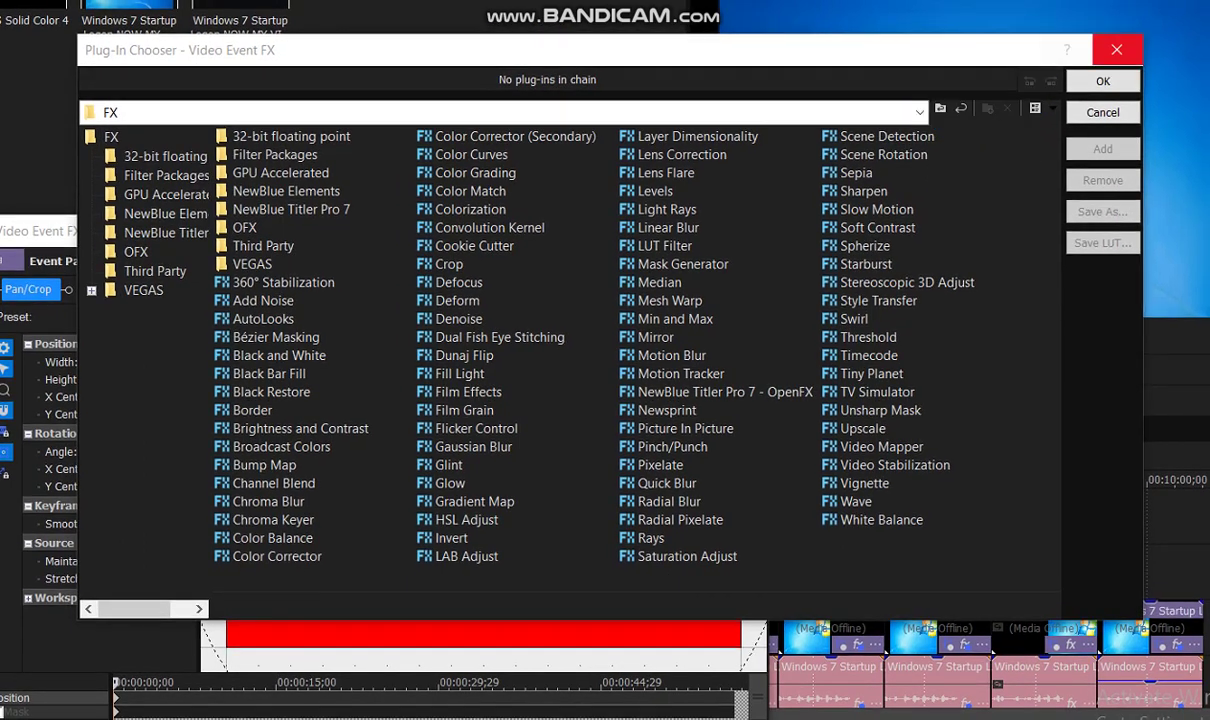
{"action": "left_click", "coordinate": [1123, 45]}
{"action": "left_click", "coordinate": [757, 231]}
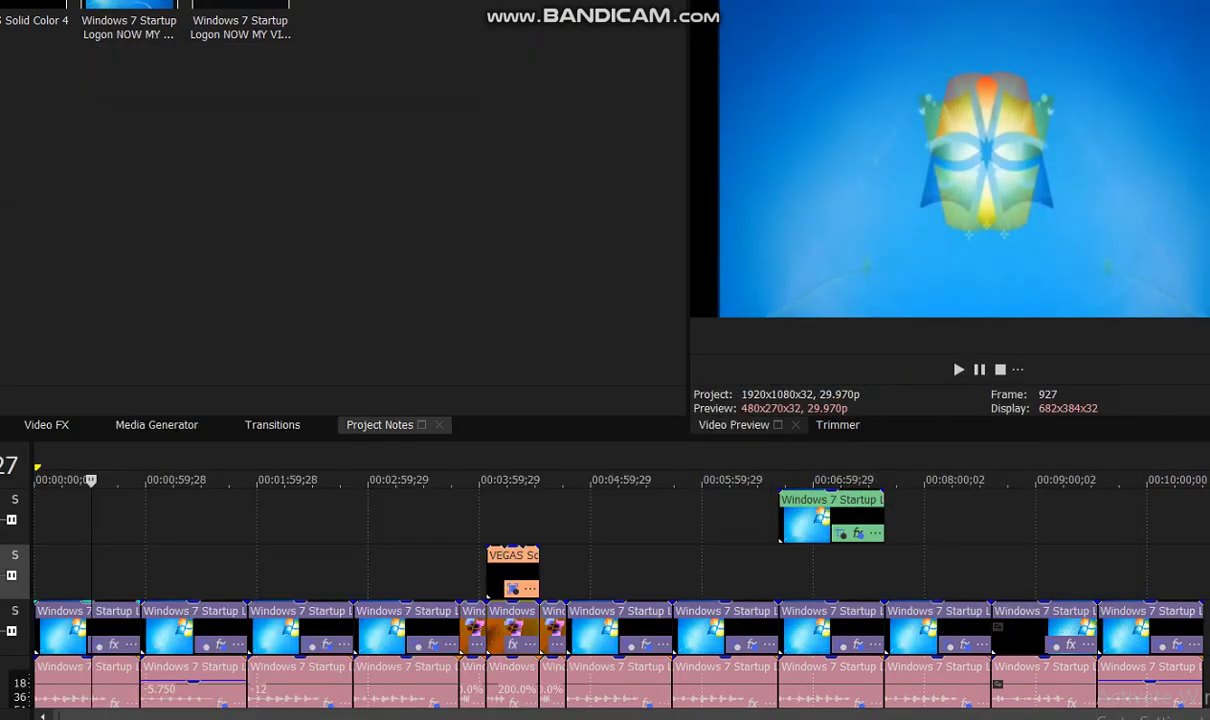
{"action": "right_click", "coordinate": [110, 672]}
{"action": "left_click", "coordinate": [157, 670]}
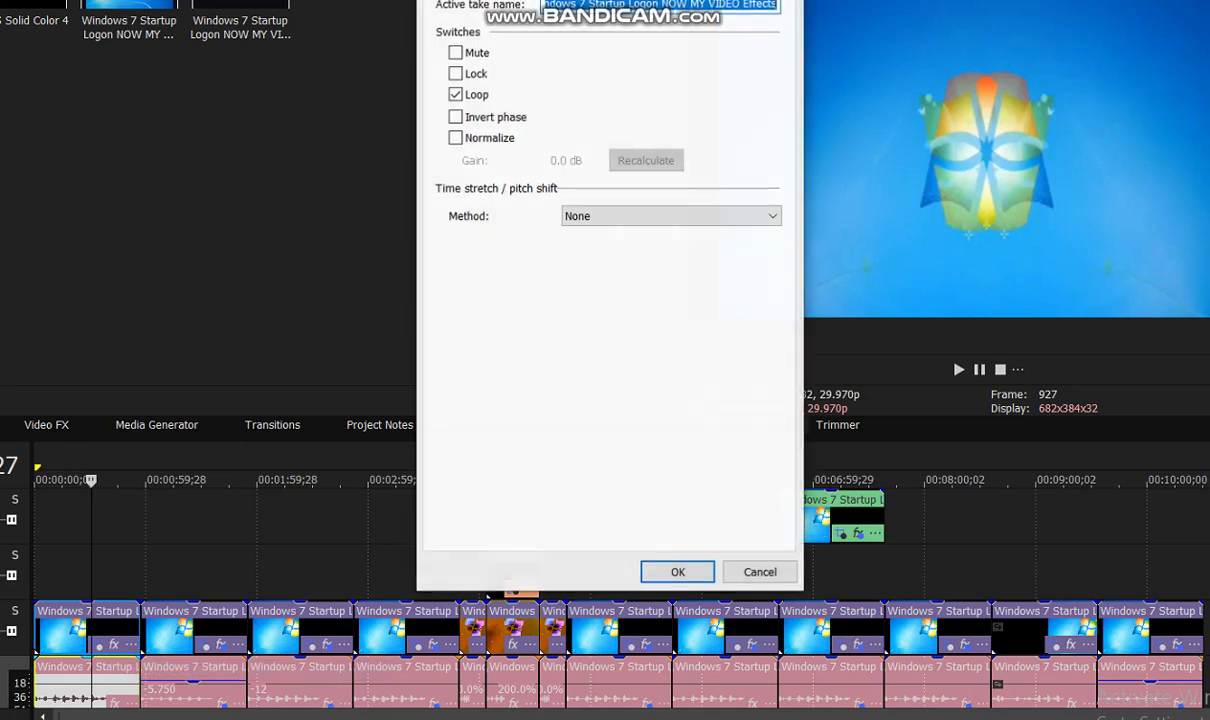
{"action": "left_click", "coordinate": [678, 572]}
Review the second clip's Invert, Color Corrector (Secondary) and Channel Blend video effects.
{"action": "left_click", "coordinate": [180, 569]}
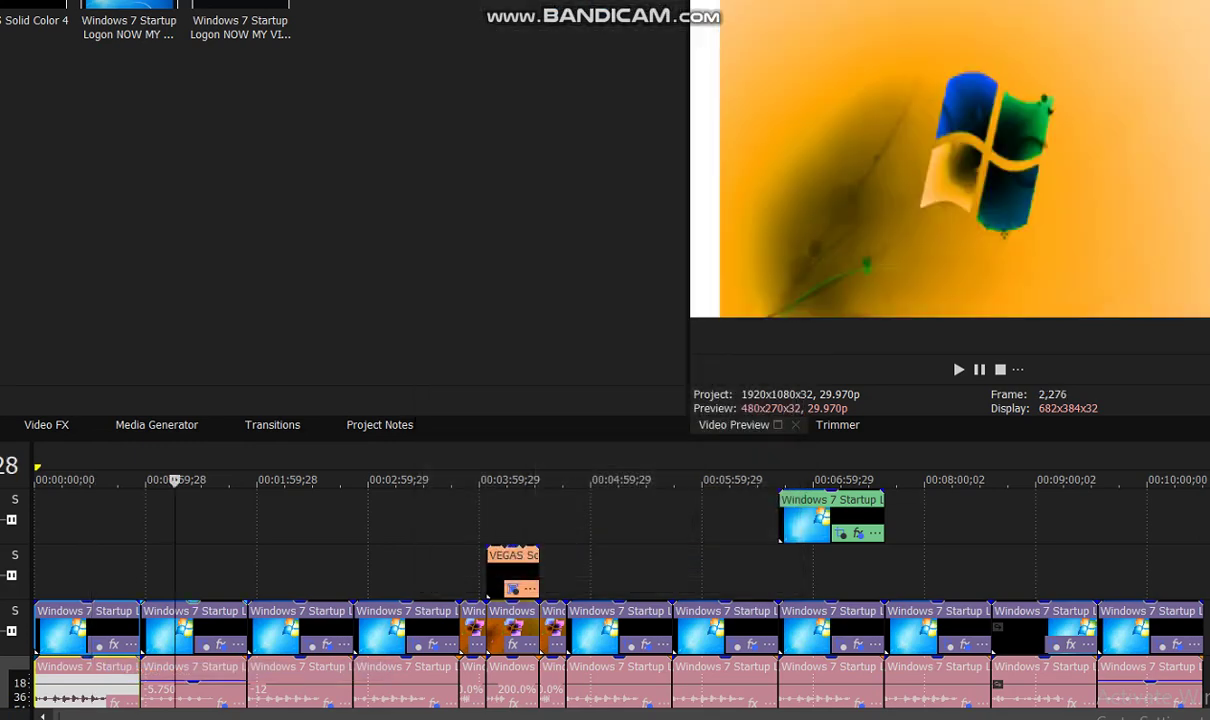
{"action": "left_click", "coordinate": [206, 643]}
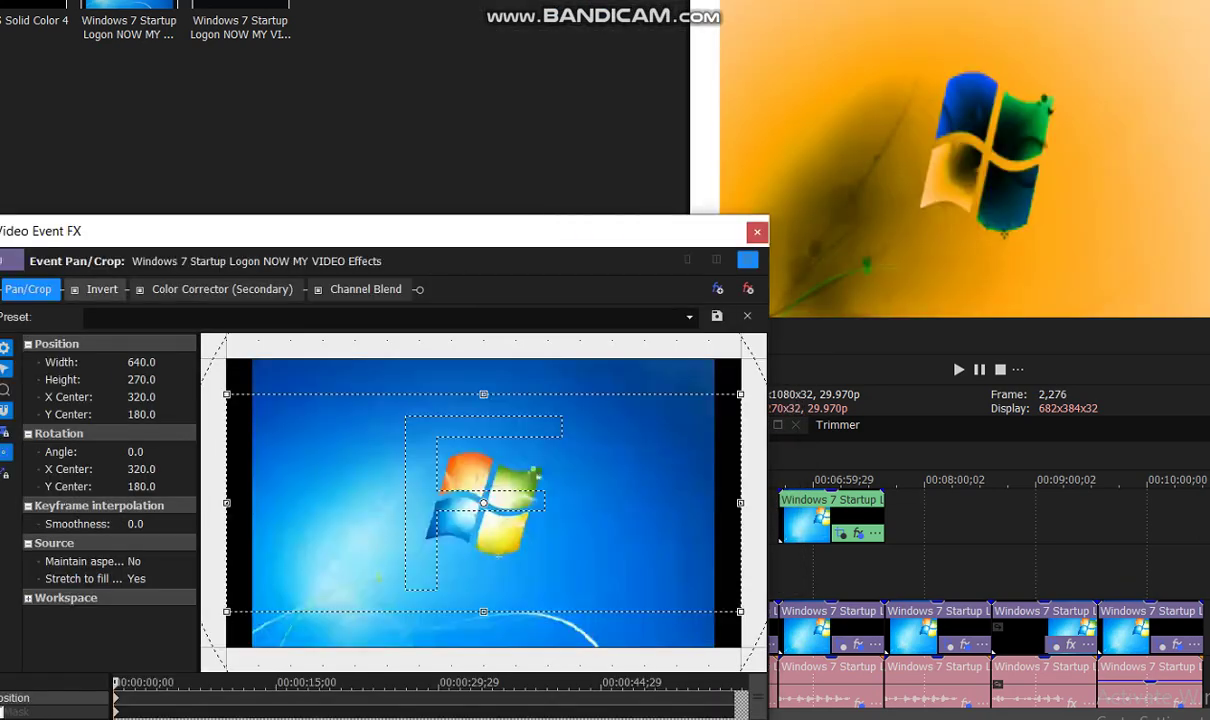
{"action": "left_click", "coordinate": [102, 289]}
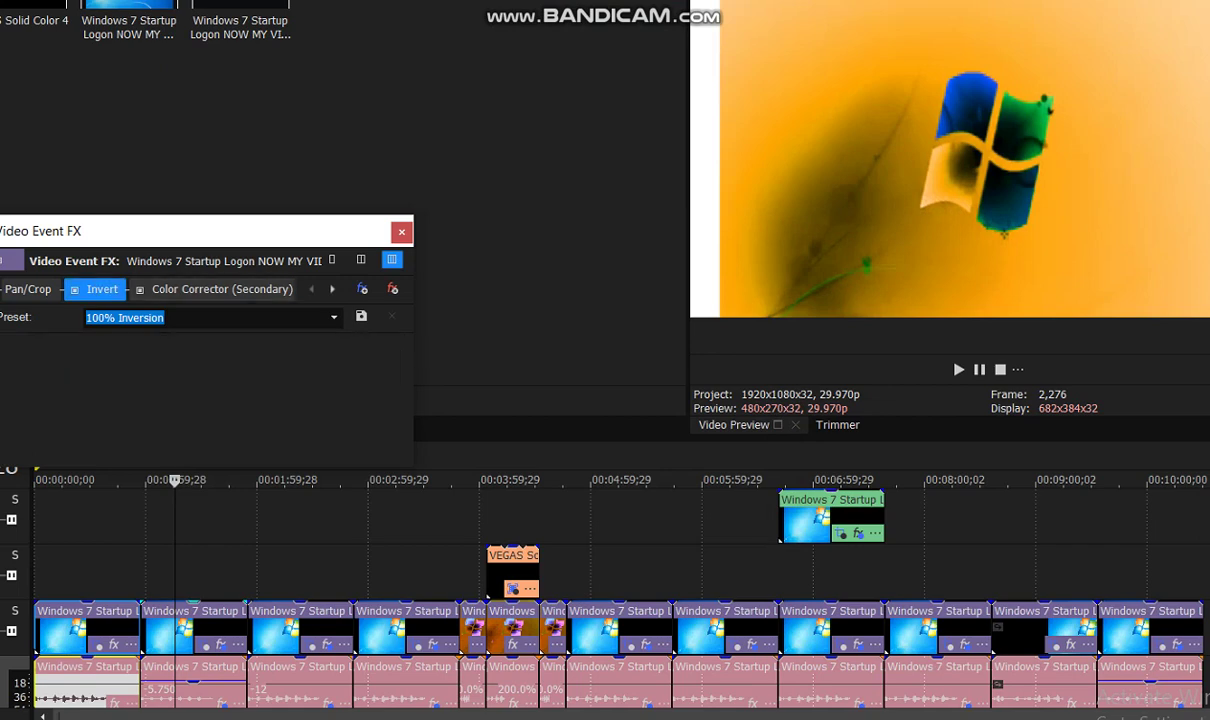
{"action": "left_click", "coordinate": [222, 289]}
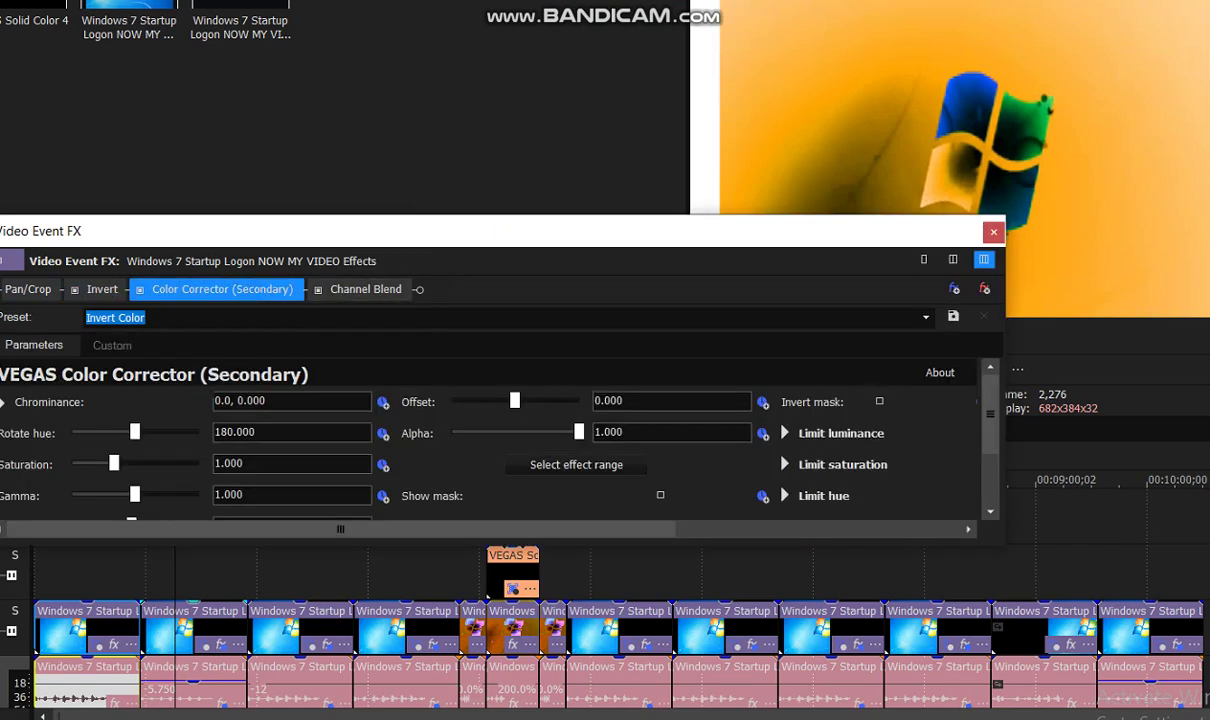
{"action": "left_click", "coordinate": [365, 289]}
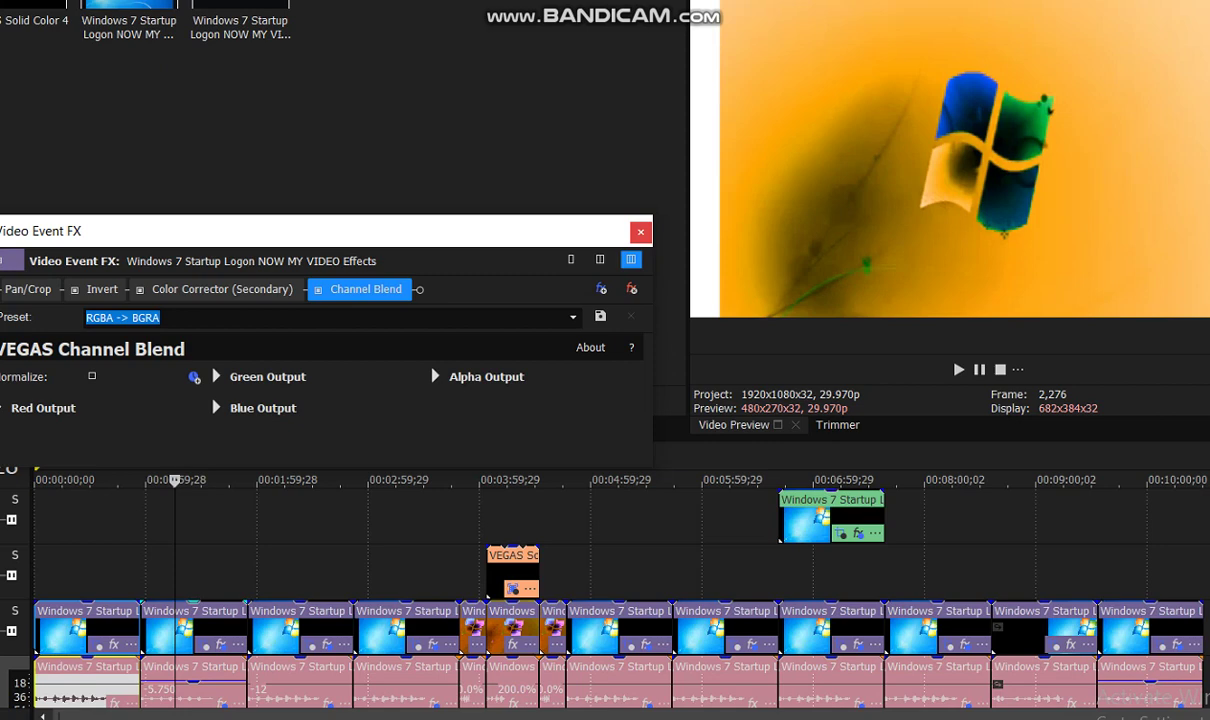
{"action": "left_click", "coordinate": [640, 231]}
Check the second clip's audio pitch properties and its Reverb effect settings.
{"action": "right_click", "coordinate": [150, 688]}
{"action": "left_click", "coordinate": [209, 685]}
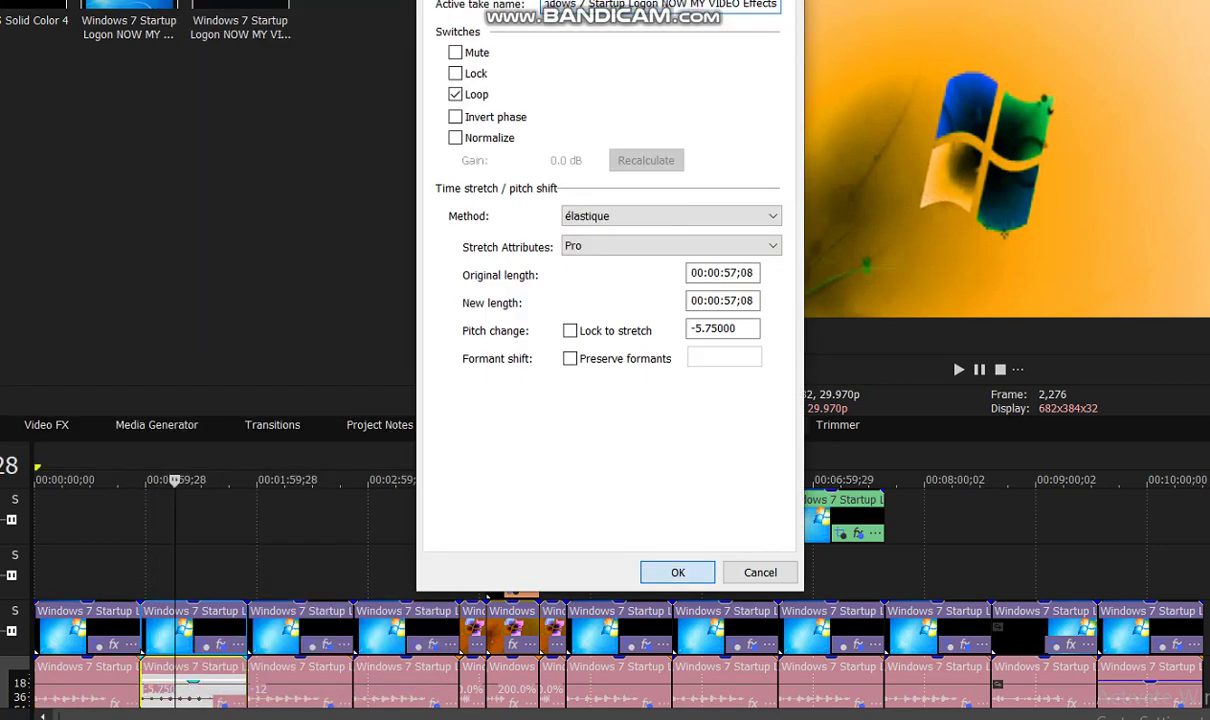
{"action": "key", "text": "Return"}
{"action": "left_click", "coordinate": [221, 700]}
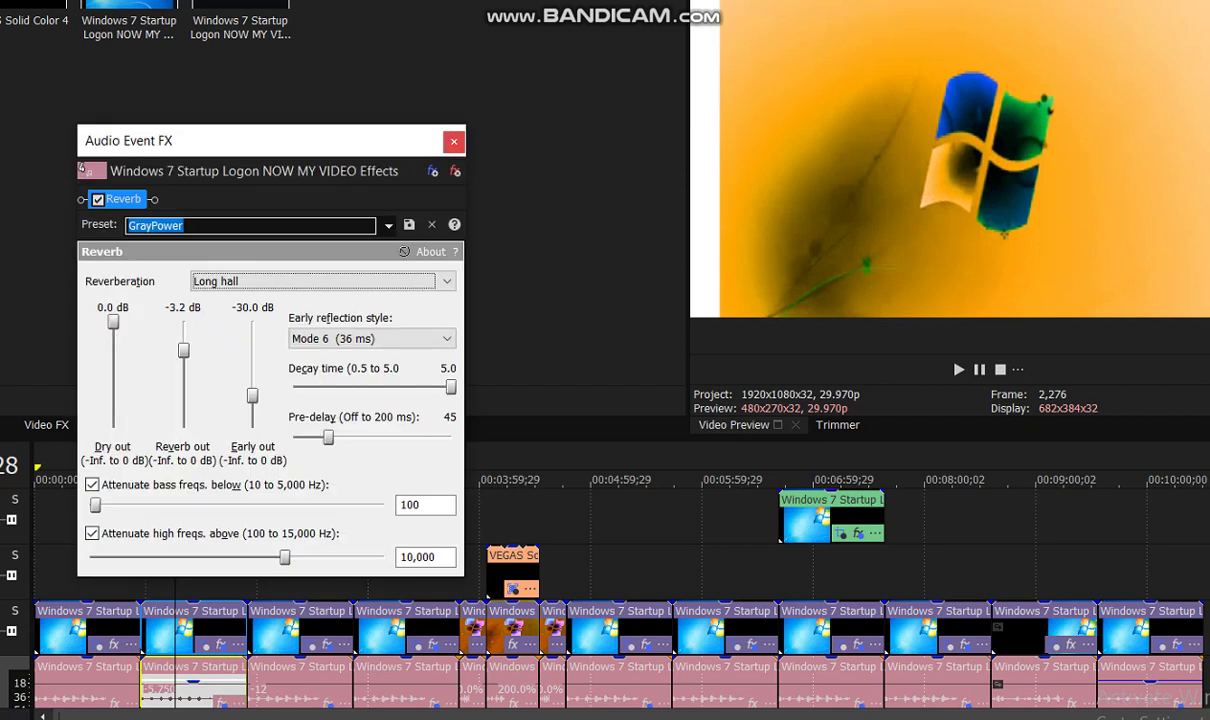
{"action": "left_click", "coordinate": [454, 141]}
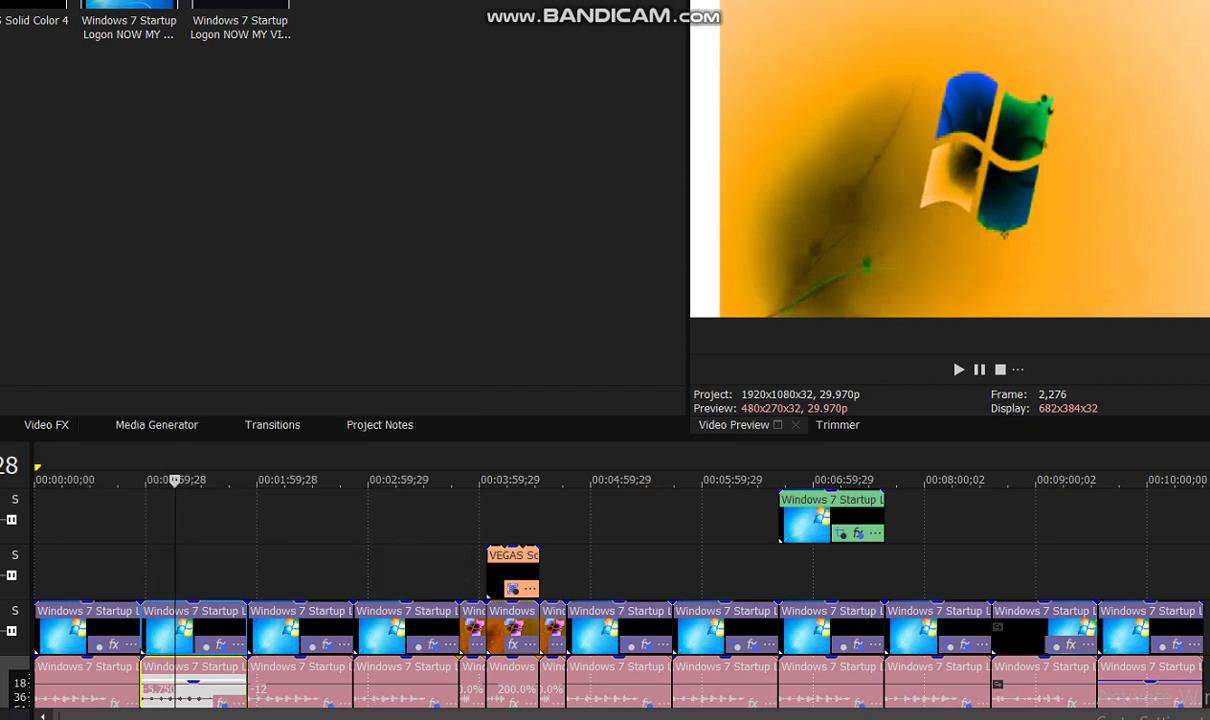
Preview the third clip and review its Pan/Crop, Spherize and Swirl settings.
{"action": "left_click", "coordinate": [265, 480]}
{"action": "left_click", "coordinate": [327, 643]}
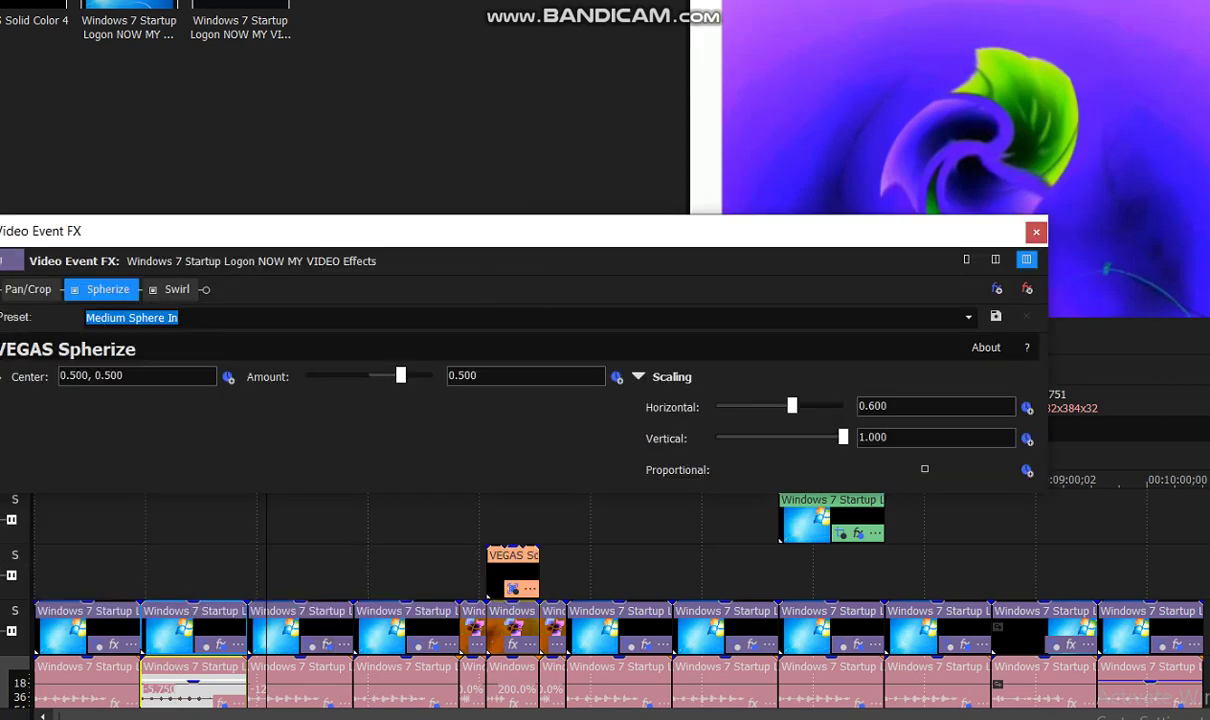
{"action": "left_click", "coordinate": [28, 289]}
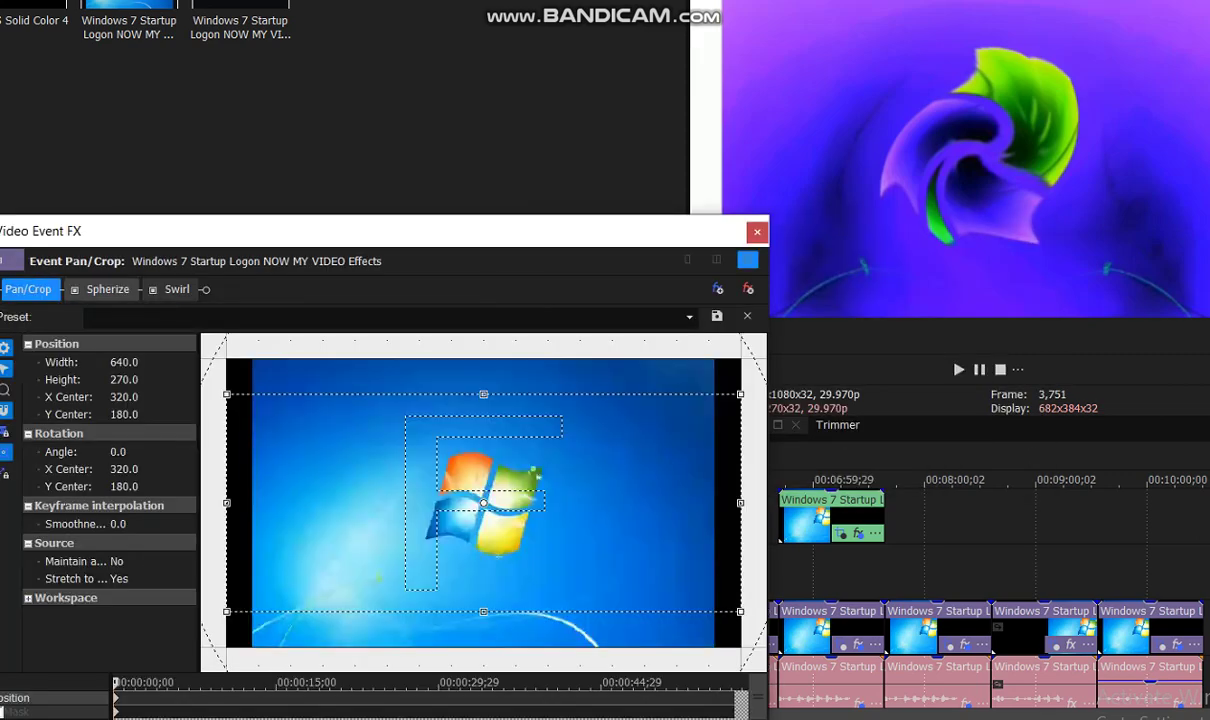
{"action": "left_click", "coordinate": [107, 289]}
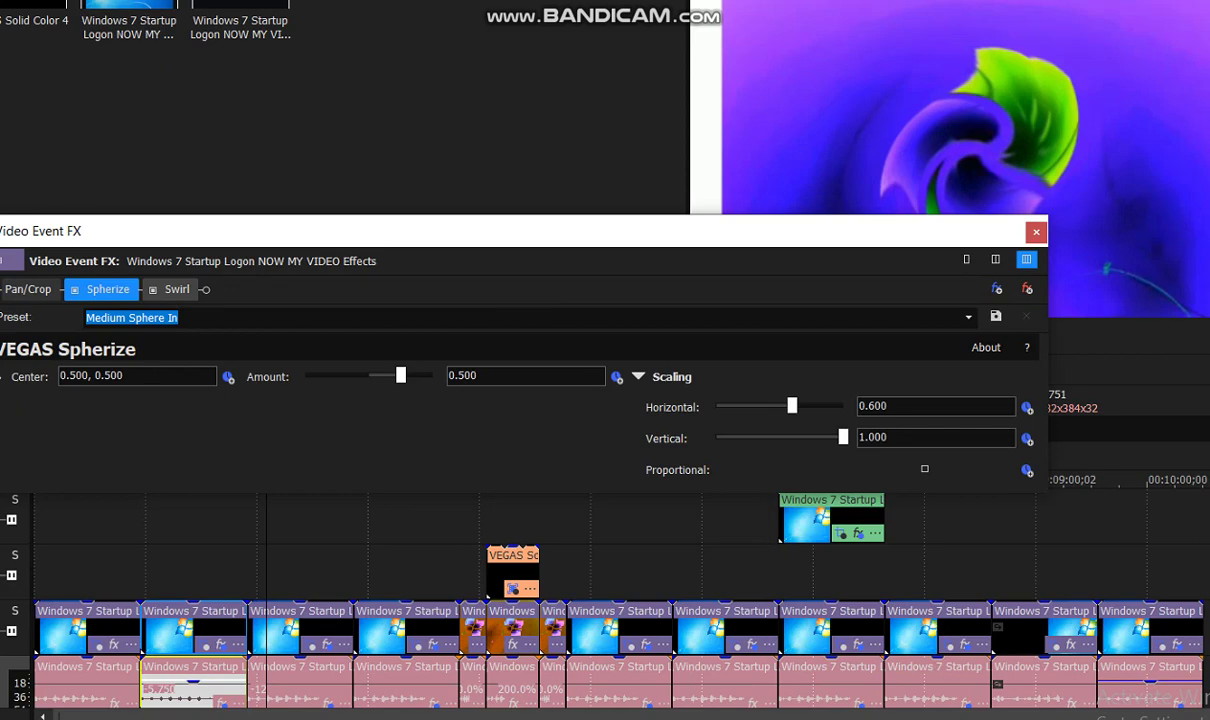
{"action": "left_click", "coordinate": [177, 289]}
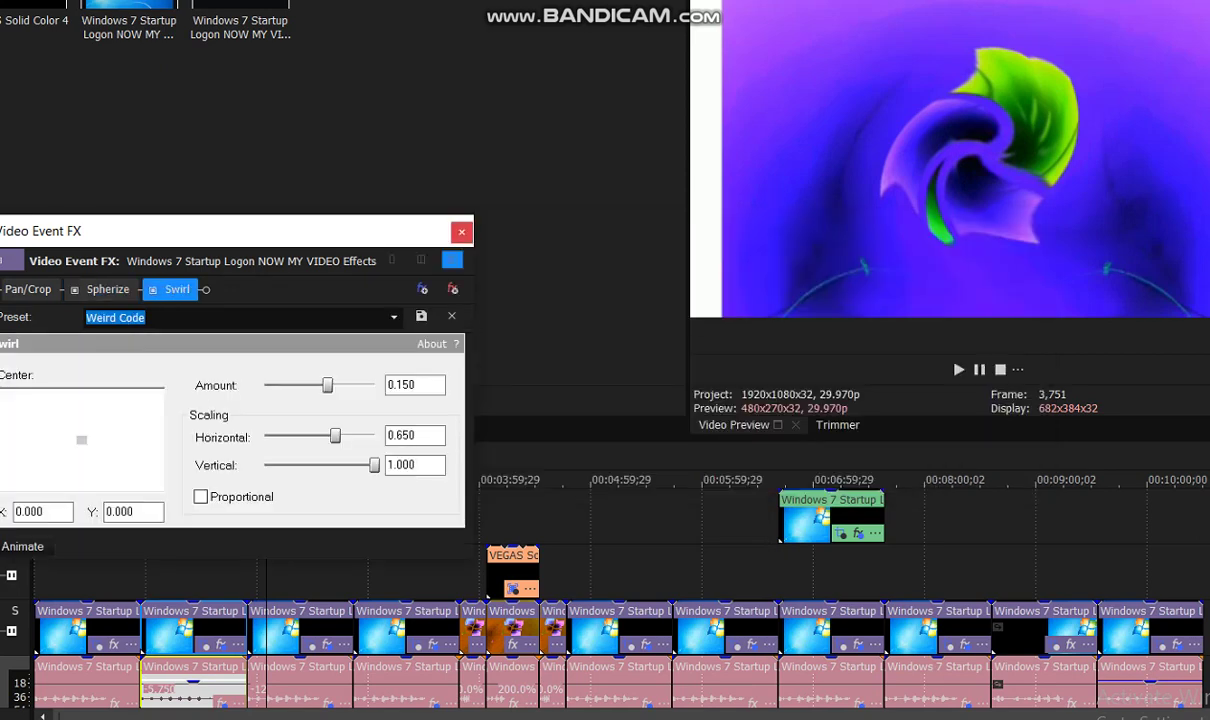
{"action": "left_click", "coordinate": [461, 231]}
Check the time stretch and pitch shift properties of the third clip's audio event.
{"action": "scroll", "coordinate": [276, 600], "scroll_direction": "down", "scroll_amount": 2}
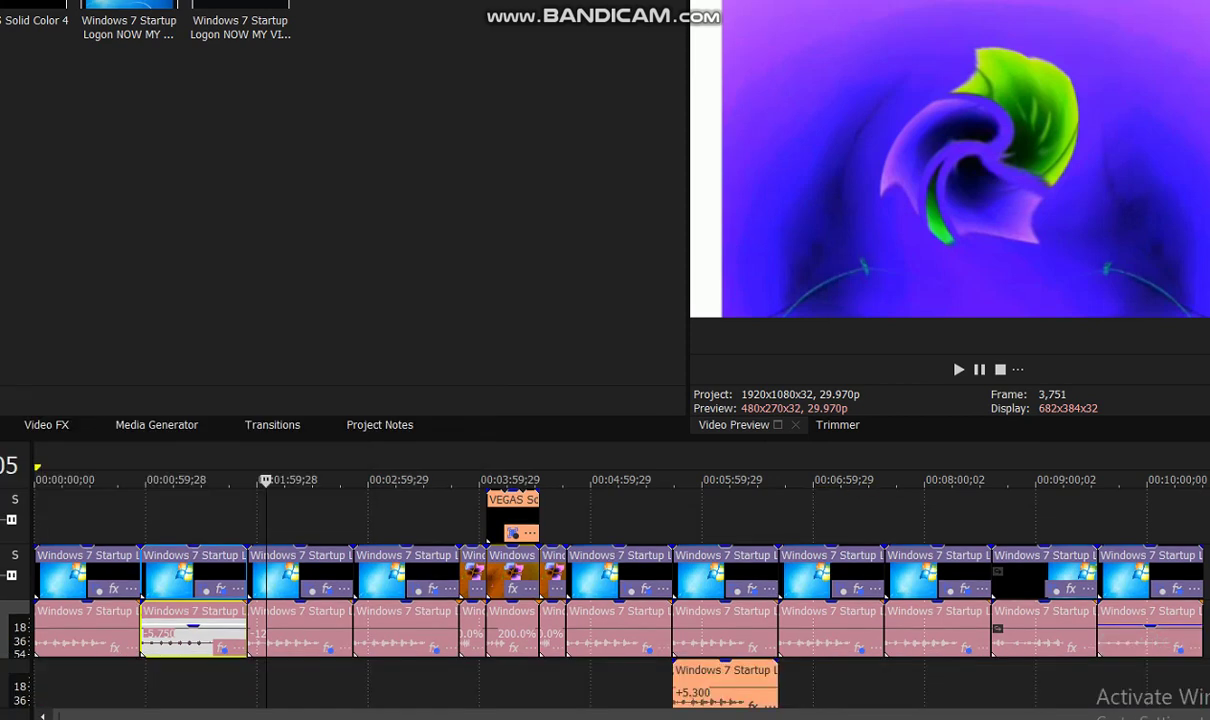
{"action": "right_click", "coordinate": [276, 600]}
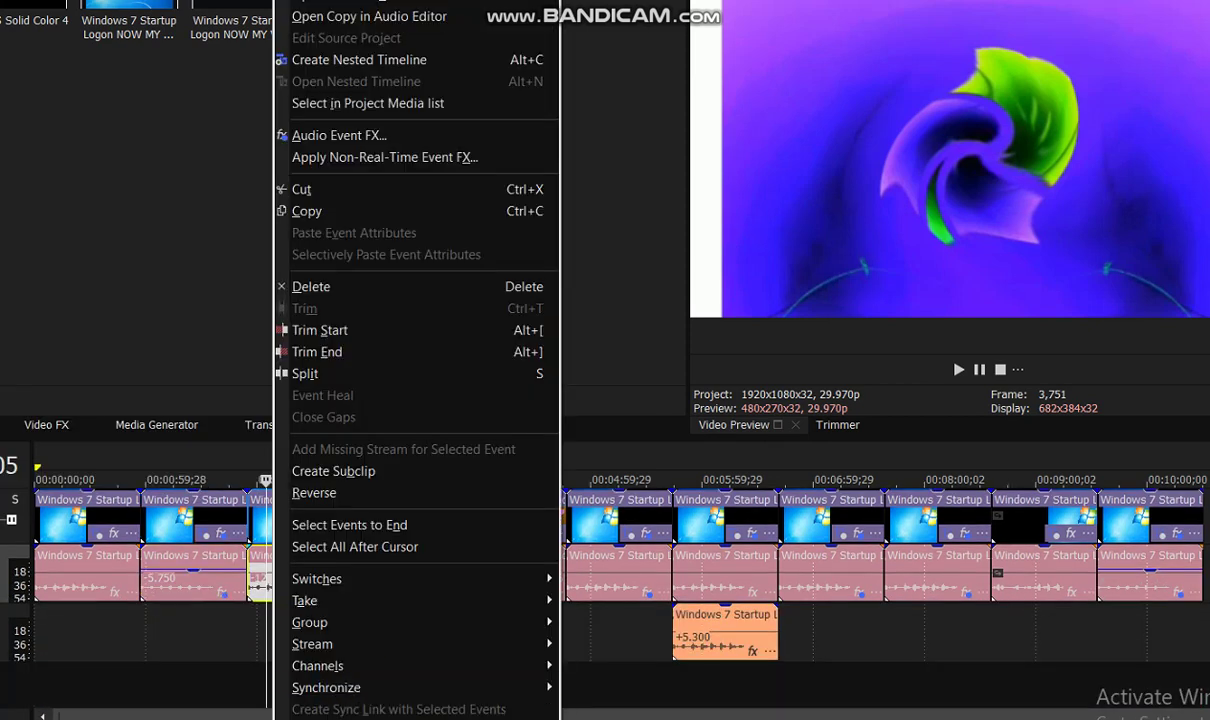
{"action": "key", "text": "p"}
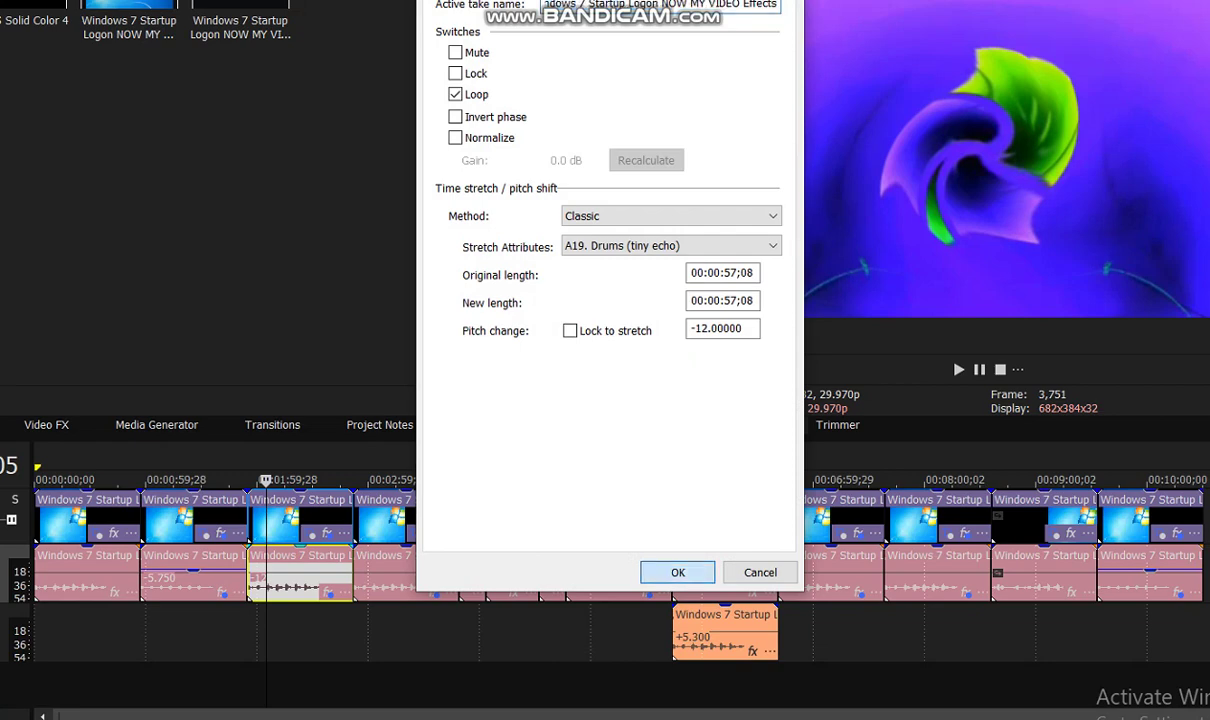
{"action": "key", "text": "Return"}
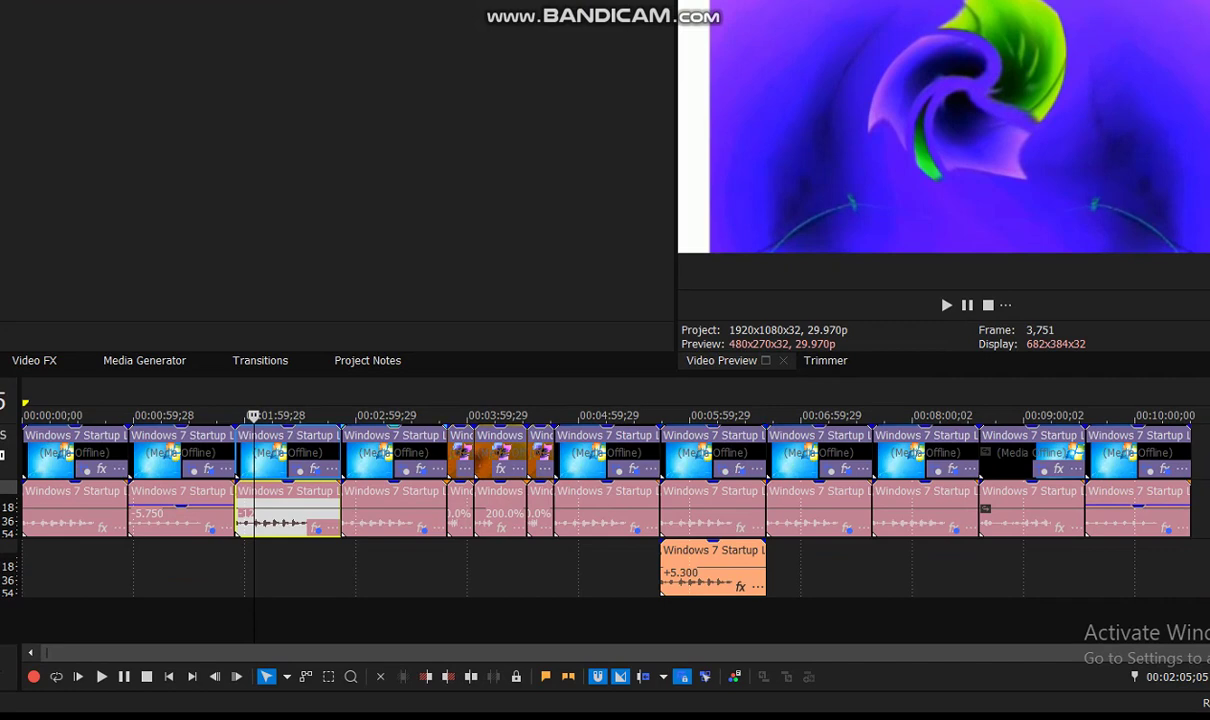
Preview the fourth clip and review its HSL Adjust and Mirror video effects.
{"action": "left_click", "coordinate": [392, 443]}
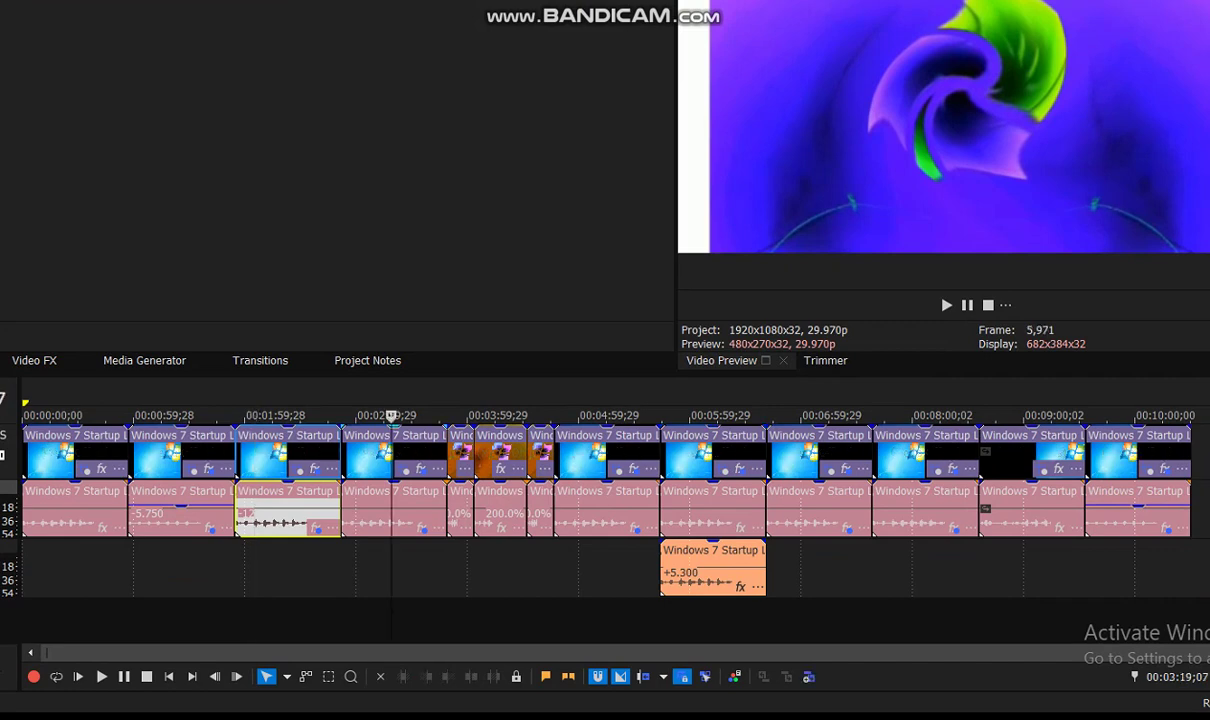
{"action": "left_click", "coordinate": [421, 469]}
{"action": "left_click", "coordinate": [102, 225]}
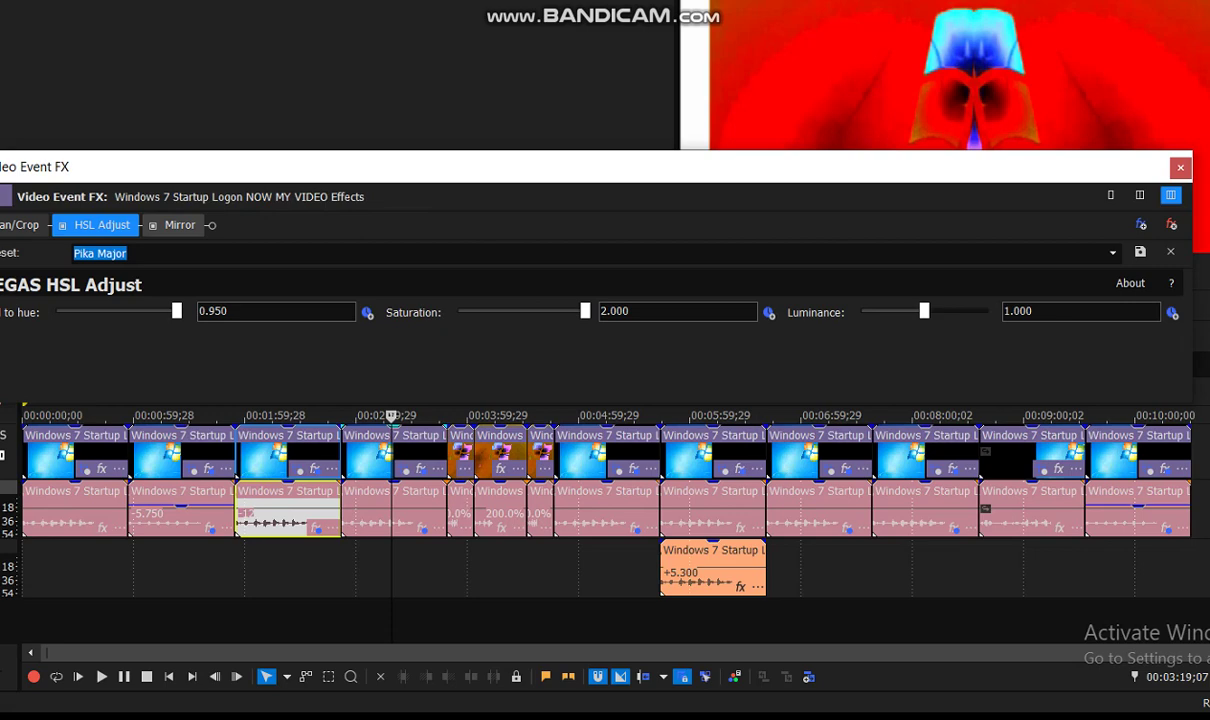
{"action": "left_click", "coordinate": [180, 225]}
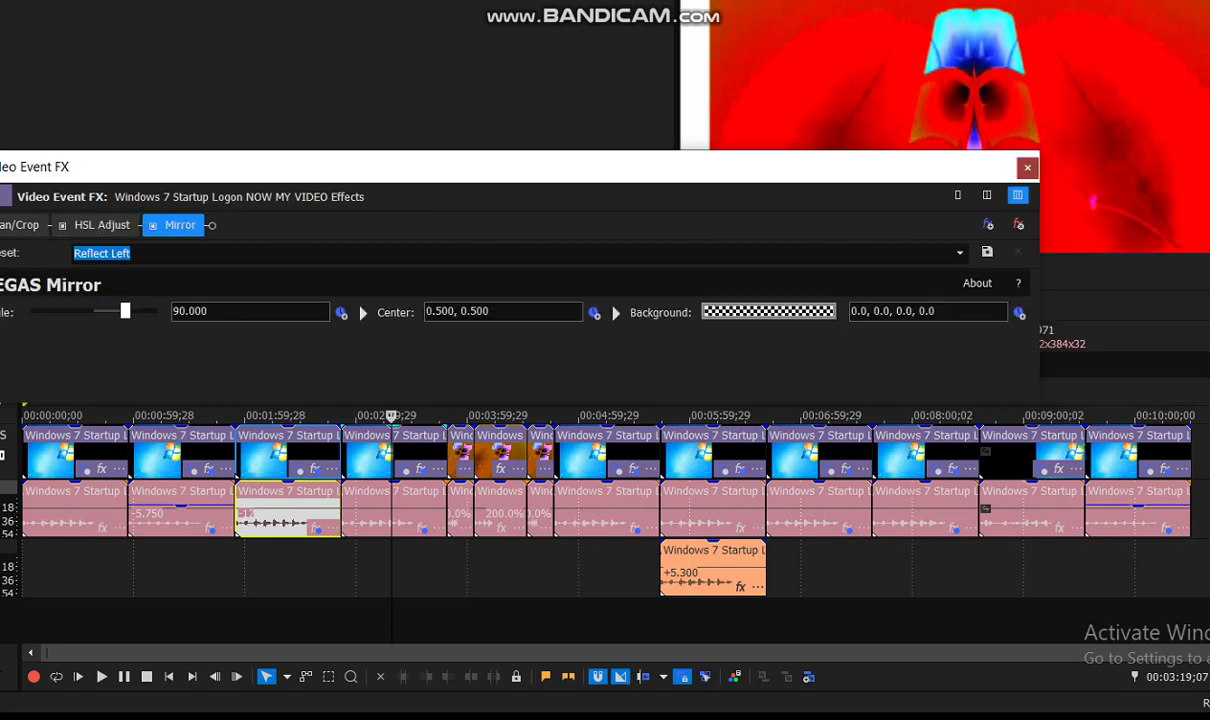
{"action": "left_click", "coordinate": [1027, 167]}
Review the ExpressFX Chorus and Pitch Shift settings on the fourth clip's audio.
{"action": "left_click", "coordinate": [420, 527]}
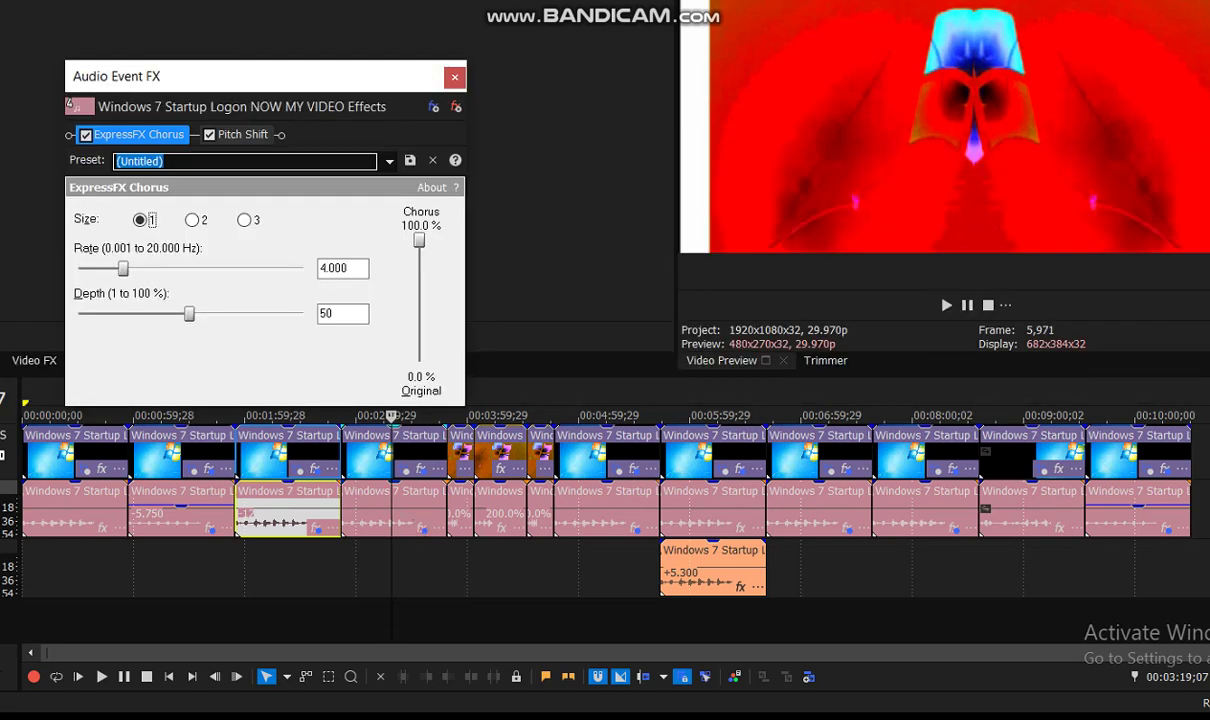
{"action": "left_click", "coordinate": [240, 134]}
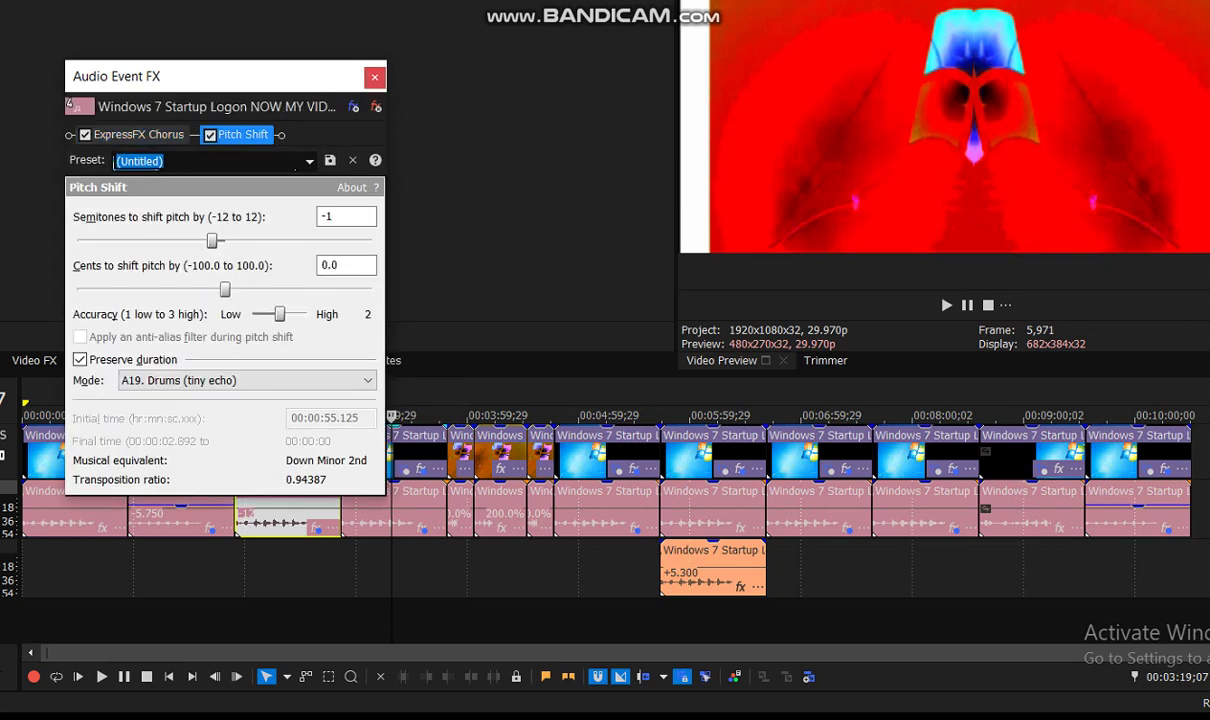
{"action": "left_click", "coordinate": [374, 76]}
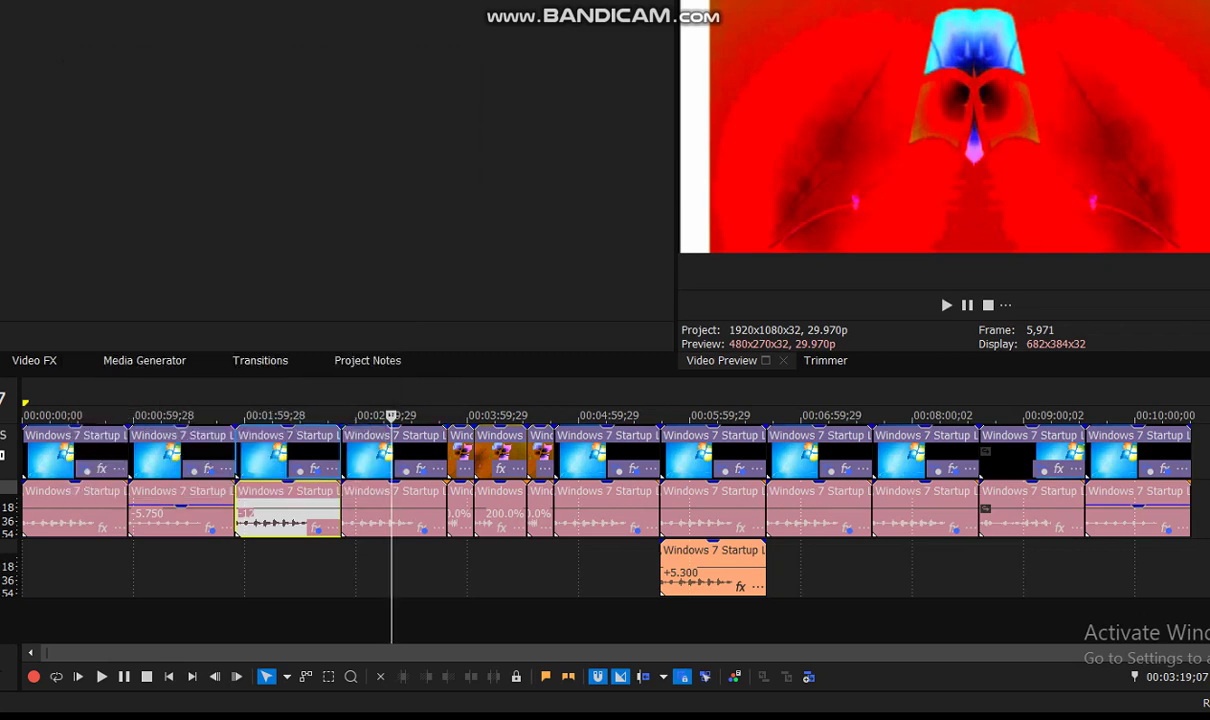
Review the Convolution Kernel and Color Curves effects on the short 400% speed clip after the fourth clip.
{"action": "scroll", "coordinate": [370, 500], "scroll_direction": "up", "scroll_amount": 1}
{"action": "scroll", "coordinate": [351, 510], "scroll_direction": "up", "scroll_amount": 5}
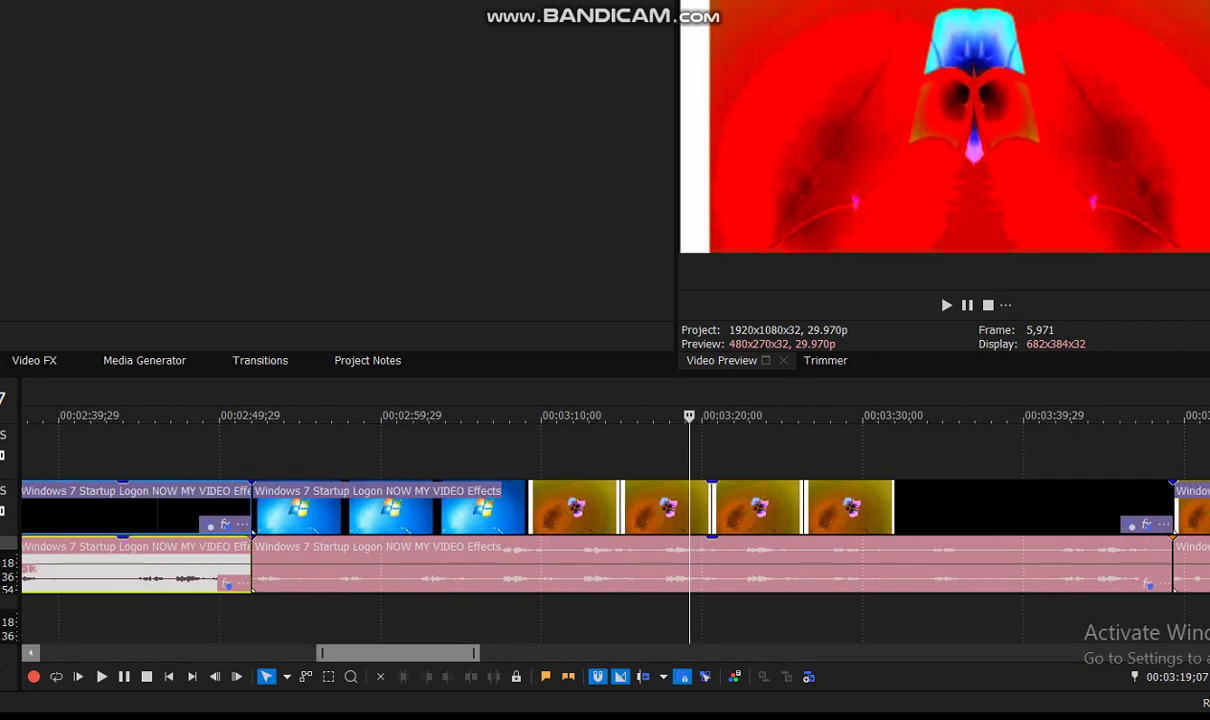
{"action": "scroll", "coordinate": [600, 520], "scroll_direction": "right", "scroll_amount": 5}
{"action": "left_click", "coordinate": [566, 570]}
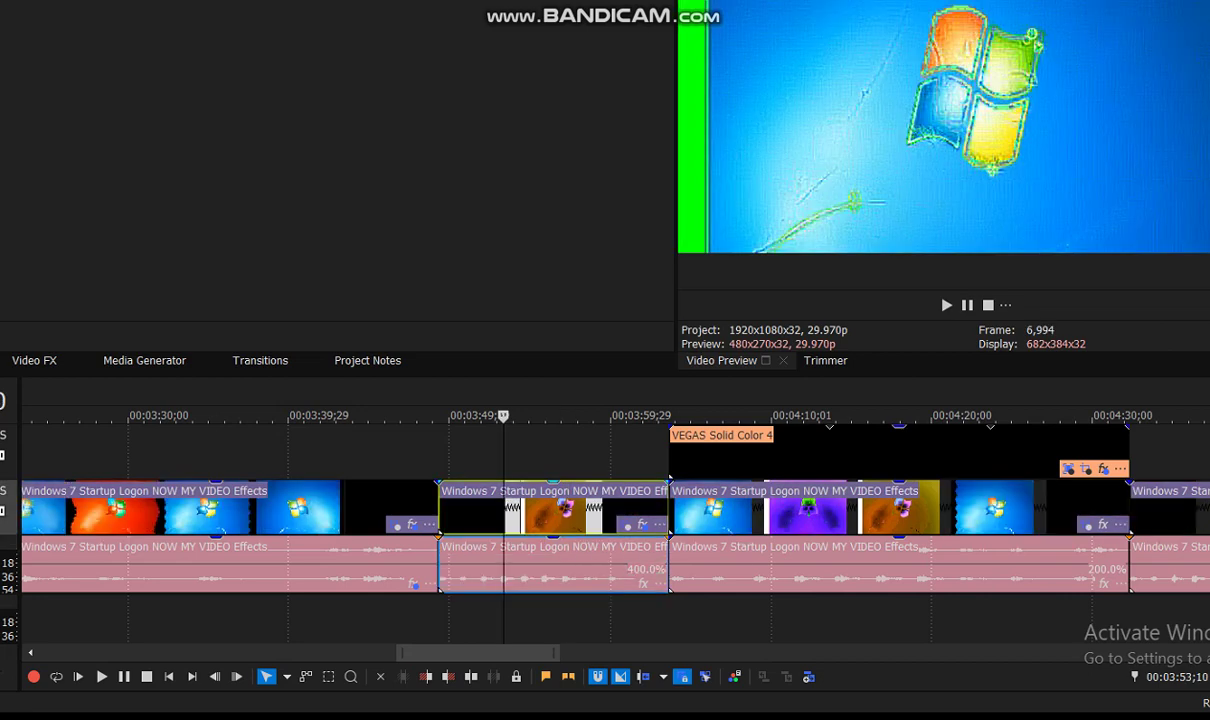
{"action": "left_click", "coordinate": [546, 565]}
{"action": "left_click", "coordinate": [631, 415]}
{"action": "left_click", "coordinate": [627, 524]}
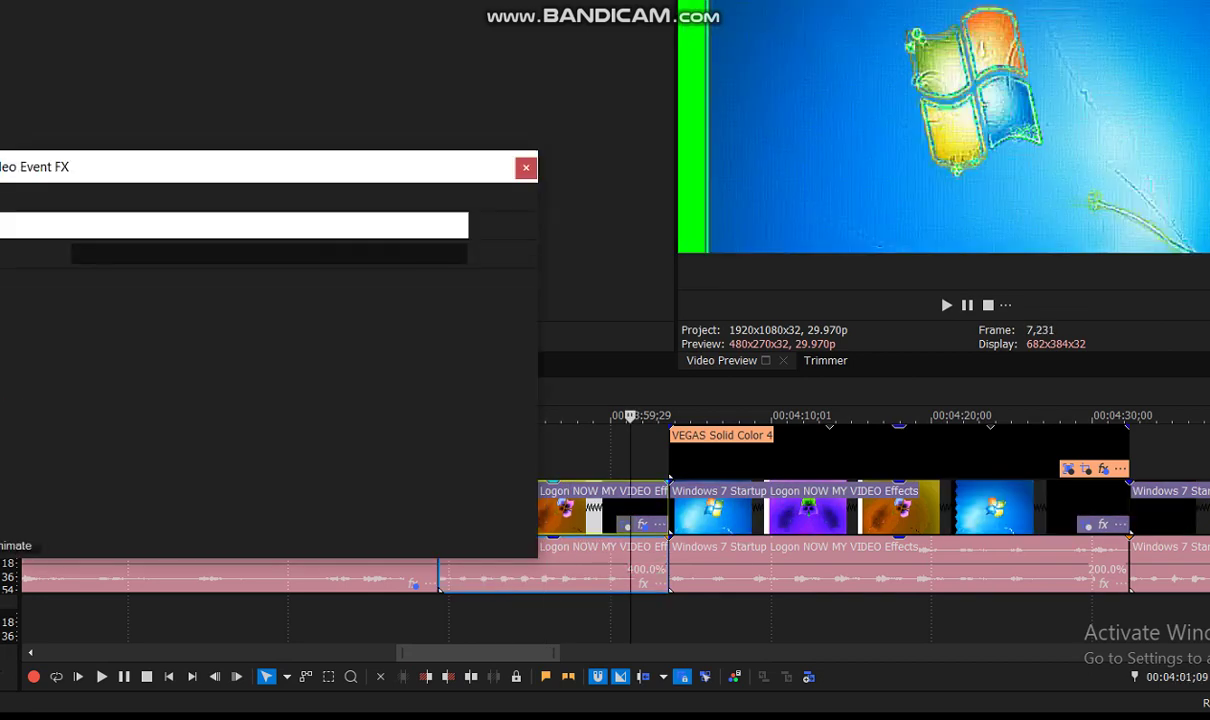
{"action": "left_click", "coordinate": [121, 225]}
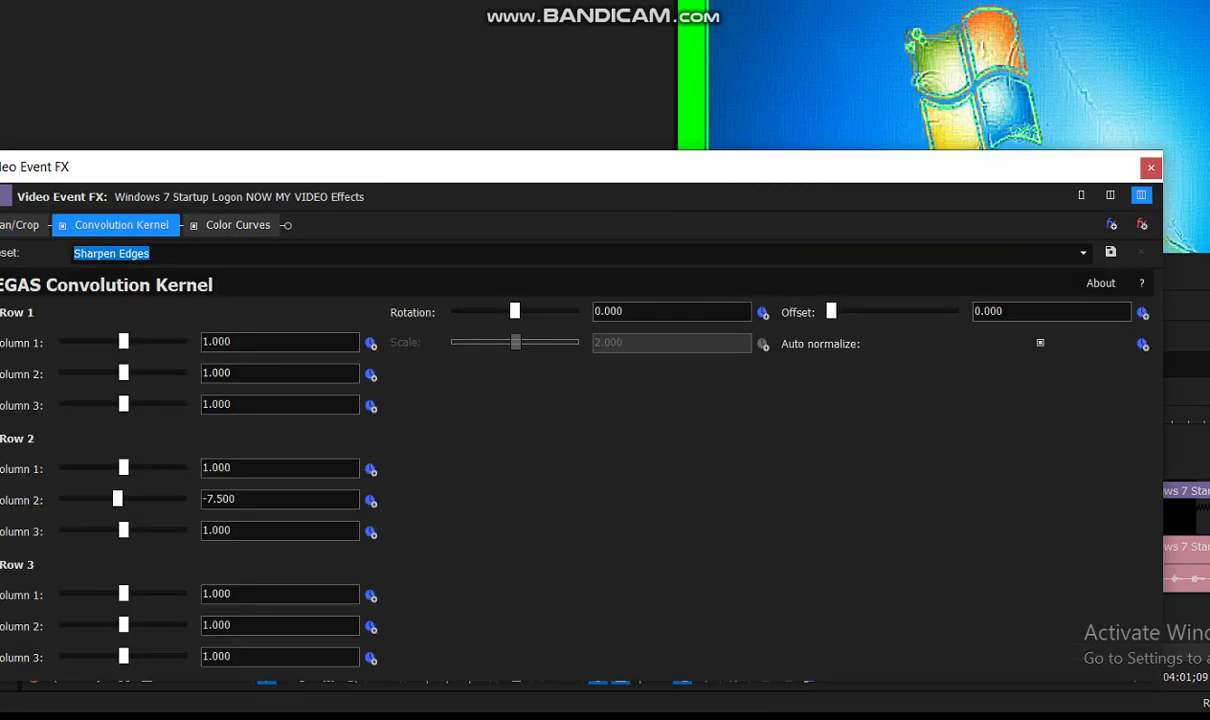
{"action": "left_click", "coordinate": [238, 225]}
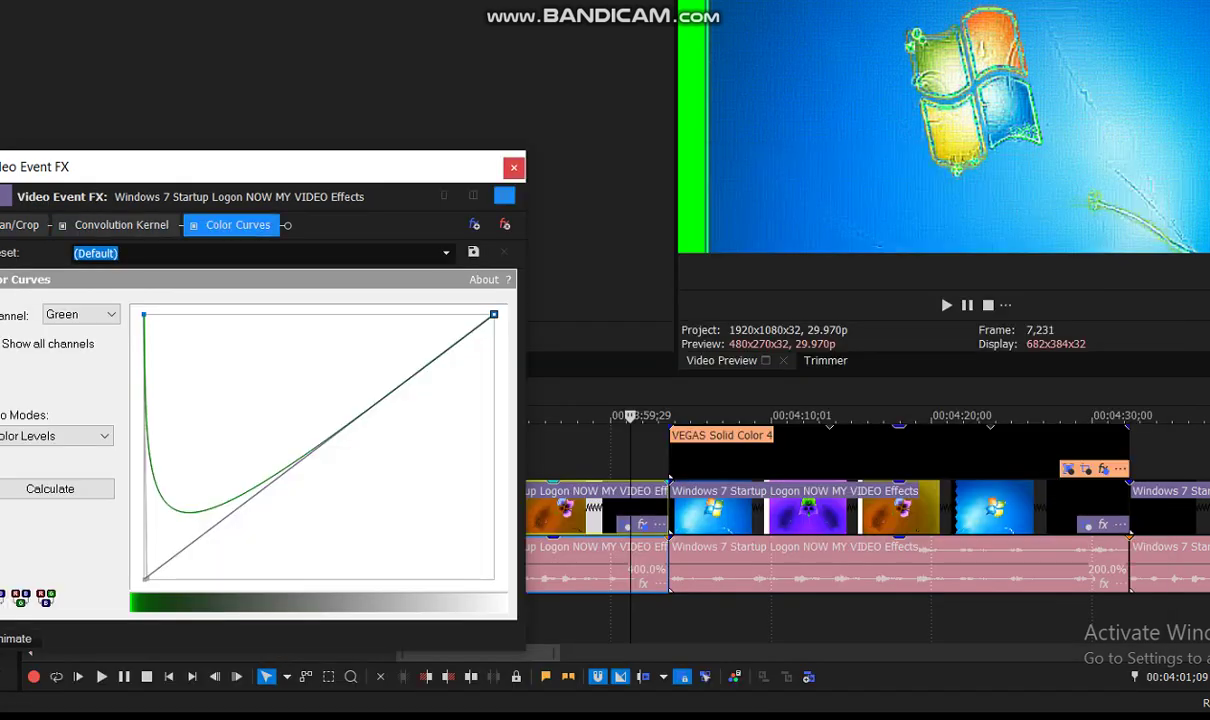
{"action": "left_click", "coordinate": [513, 167]}
Check the time stretch properties and media stream details of the 400% speed clip's audio event.
{"action": "right_click", "coordinate": [562, 570]}
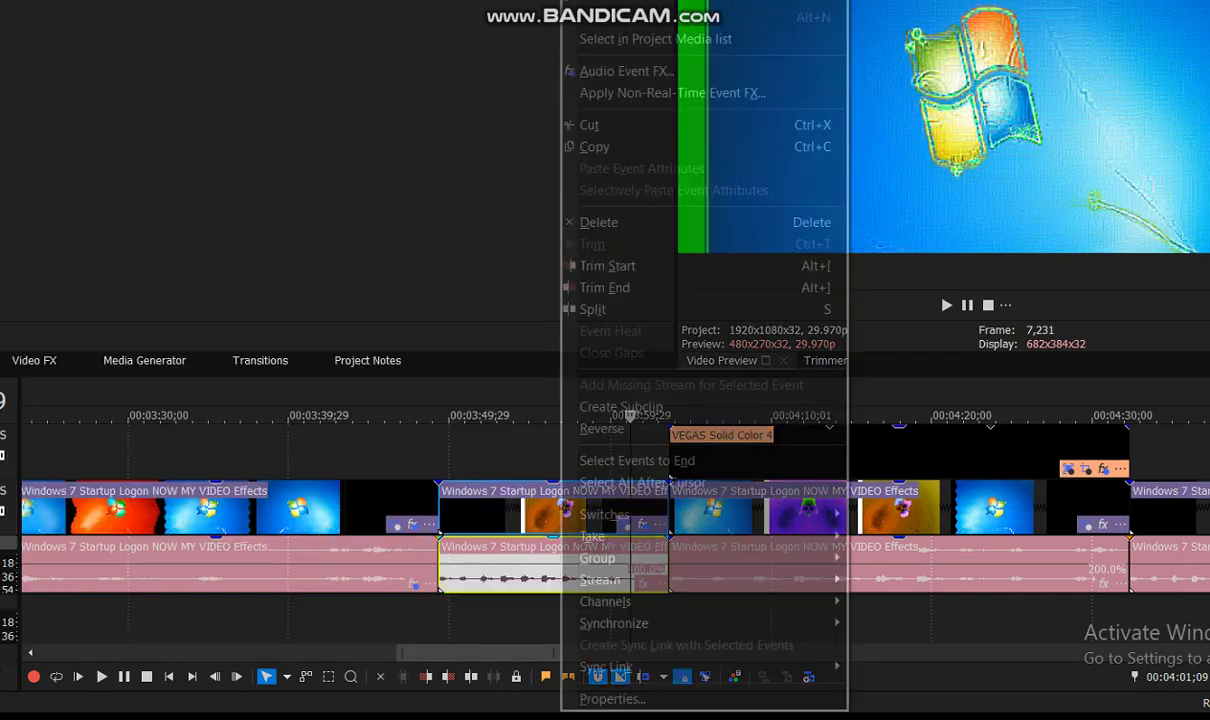
{"action": "left_click", "coordinate": [612, 699]}
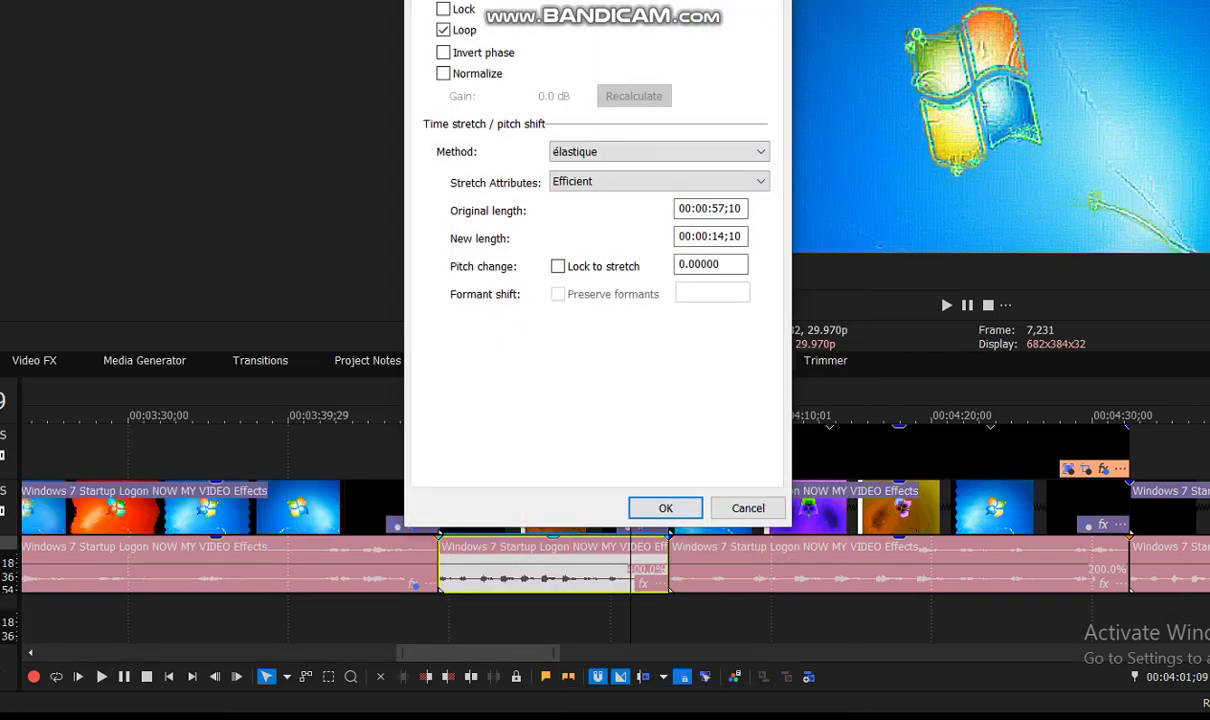
{"action": "key", "text": "ctrl+Tab"}
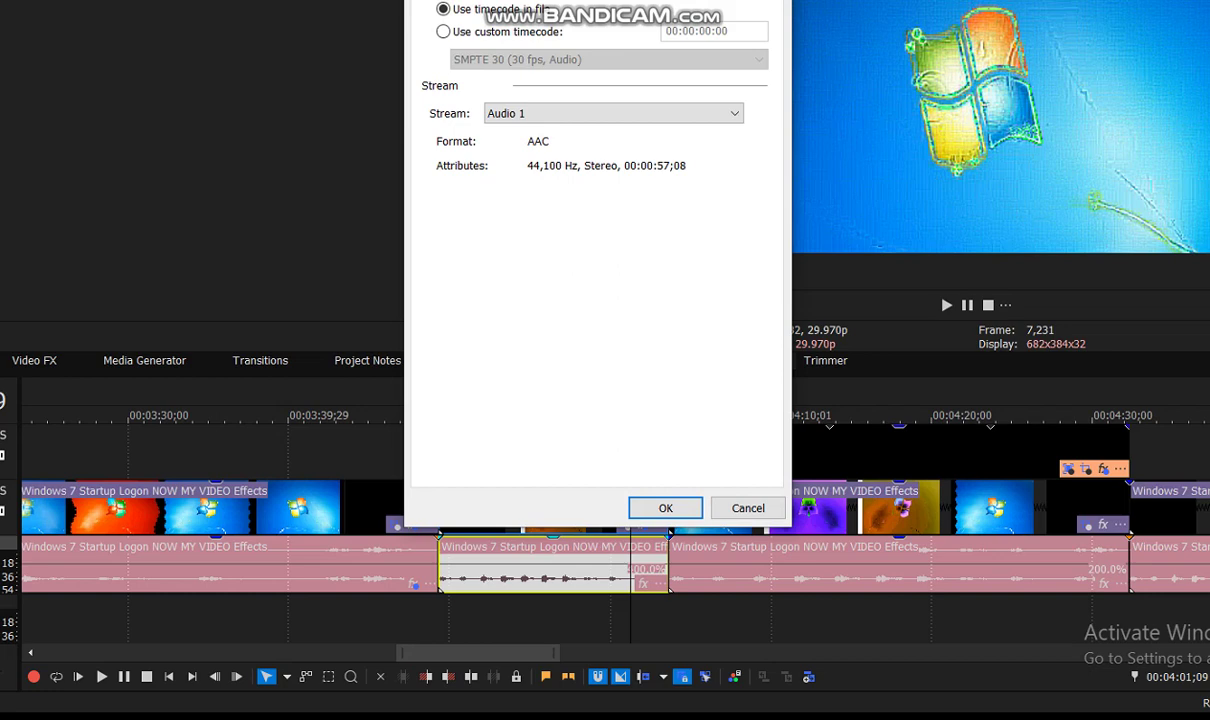
{"action": "key", "text": "ctrl+Tab"}
{"action": "key", "text": "ctrl+Tab"}
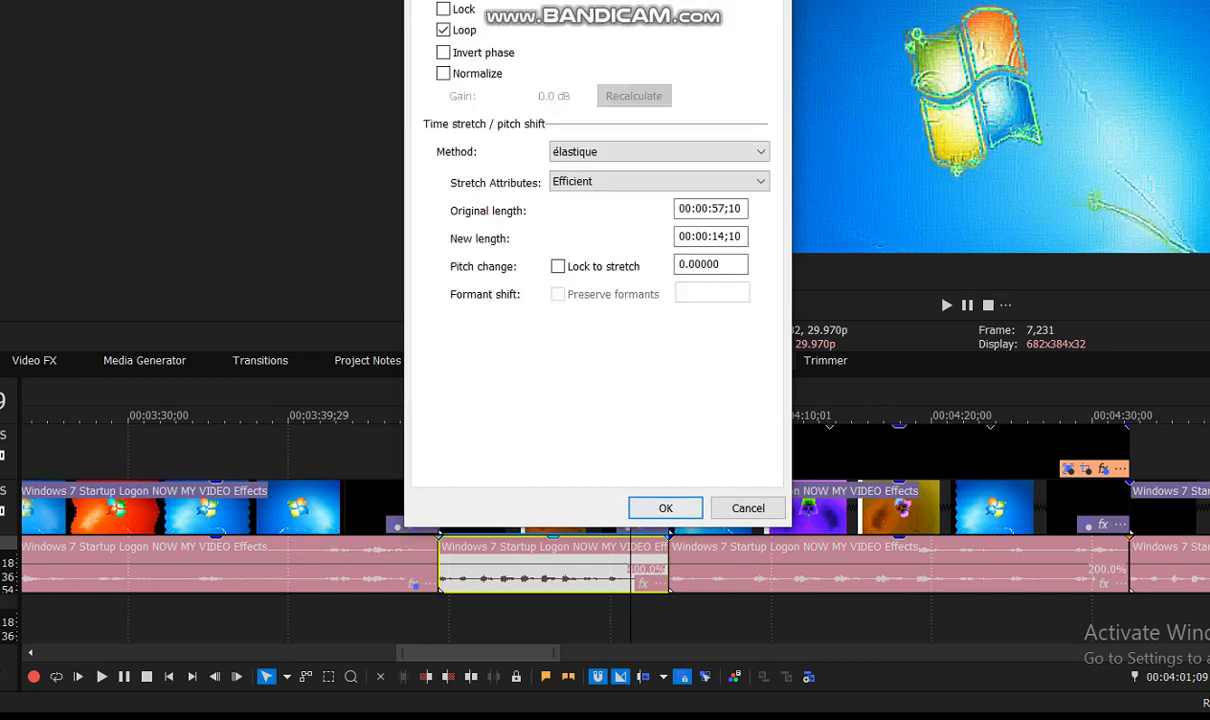
{"action": "key", "text": "Return"}
Check the playback properties of the first 400% speed clip's video event.
{"action": "right_click", "coordinate": [548, 505]}
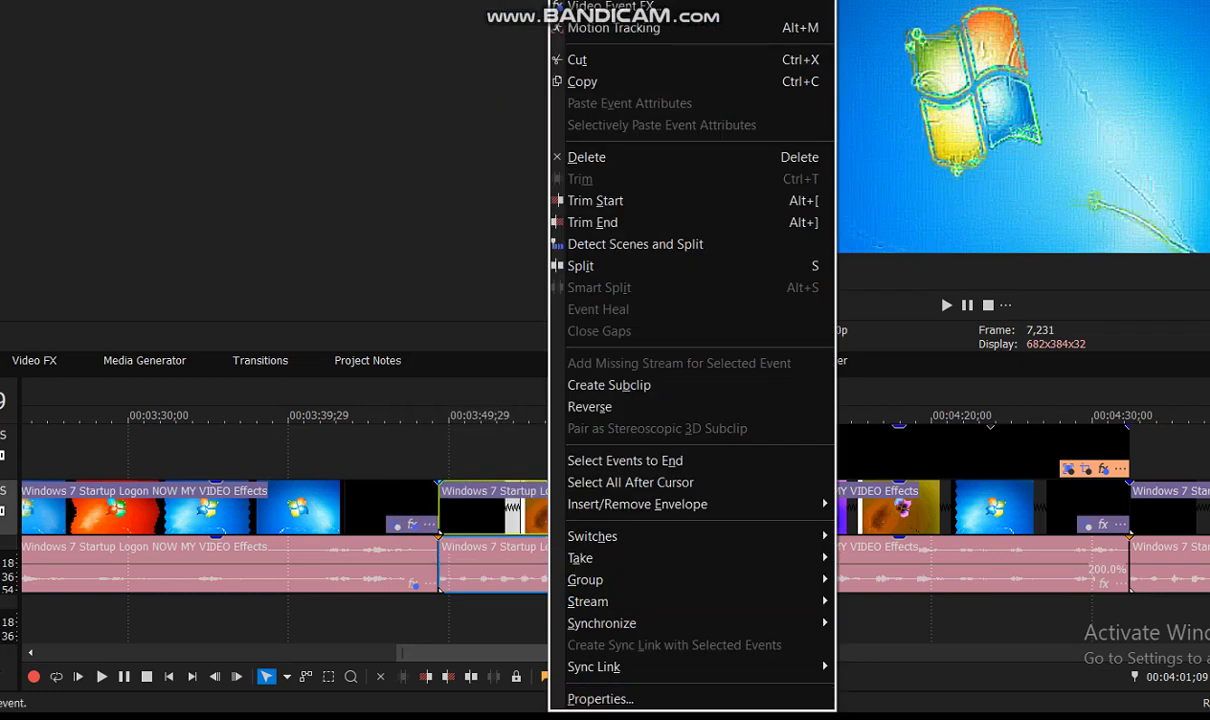
{"action": "left_click", "coordinate": [592, 697]}
{"action": "left_click", "coordinate": [665, 508]}
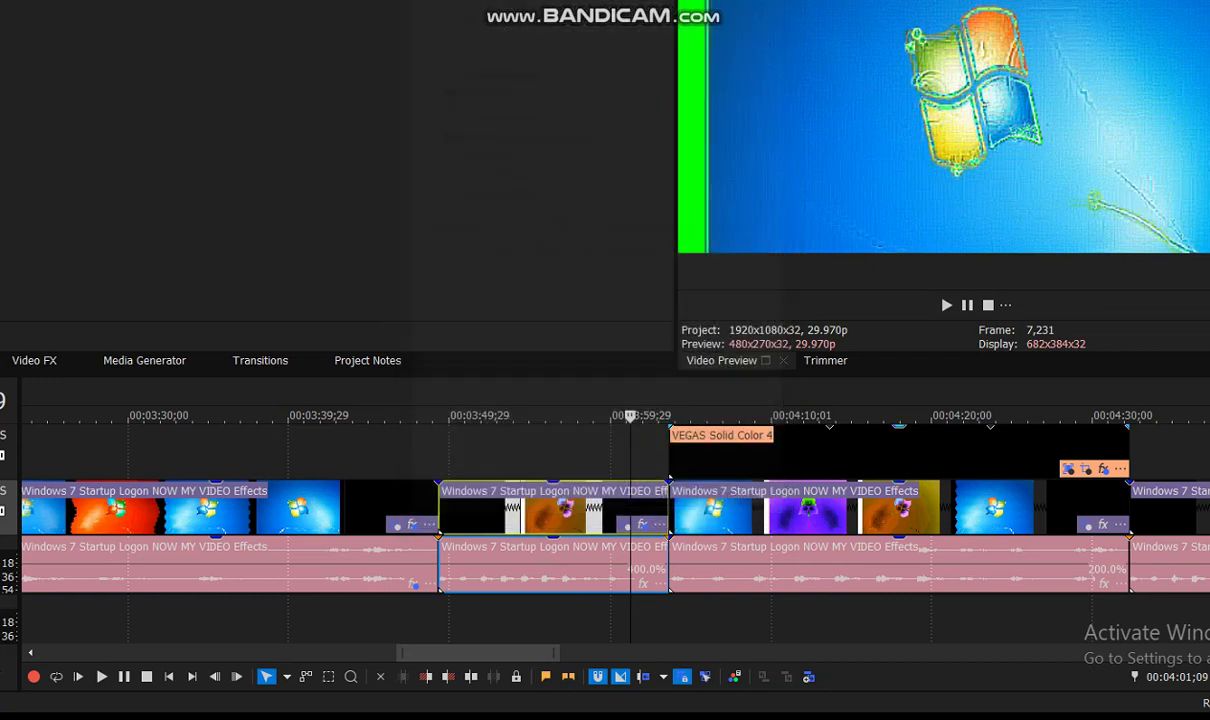
Review the Pan/Crop, Picture In Picture and two Mirror effects on the VEGAS Solid Color 4 overlay event.
{"action": "right_click", "coordinate": [805, 450]}
{"action": "left_click", "coordinate": [758, 450]}
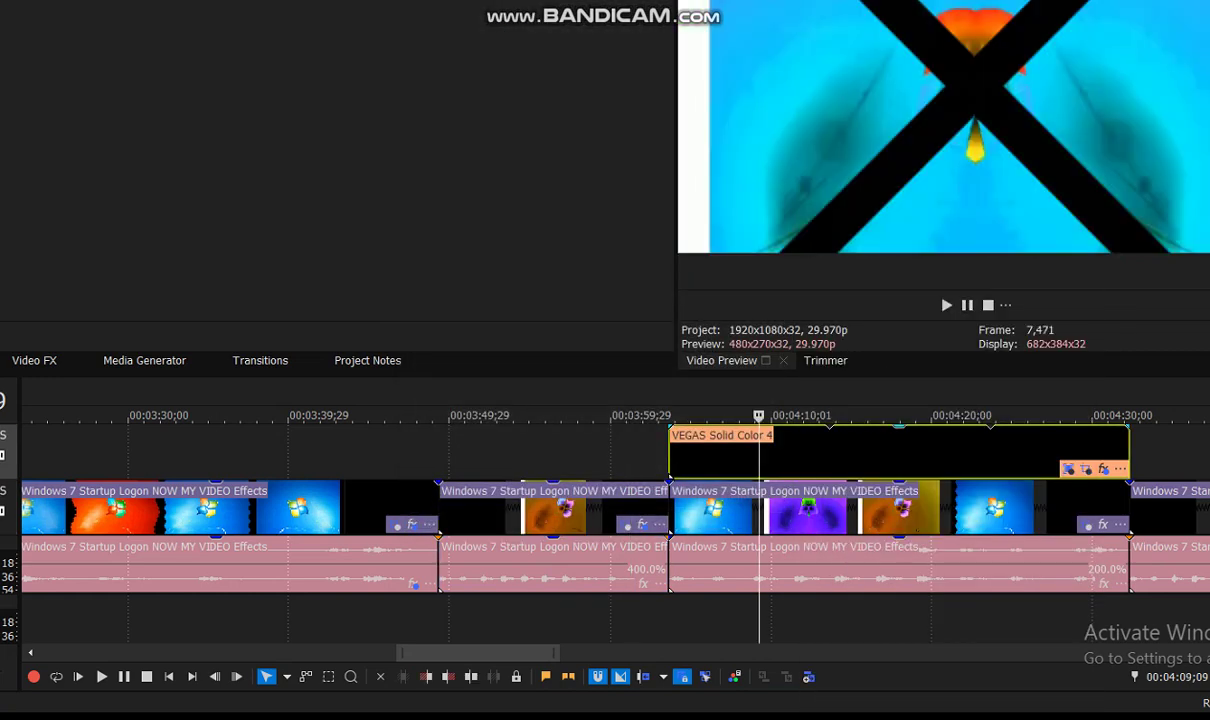
{"action": "left_click", "coordinate": [1068, 468]}
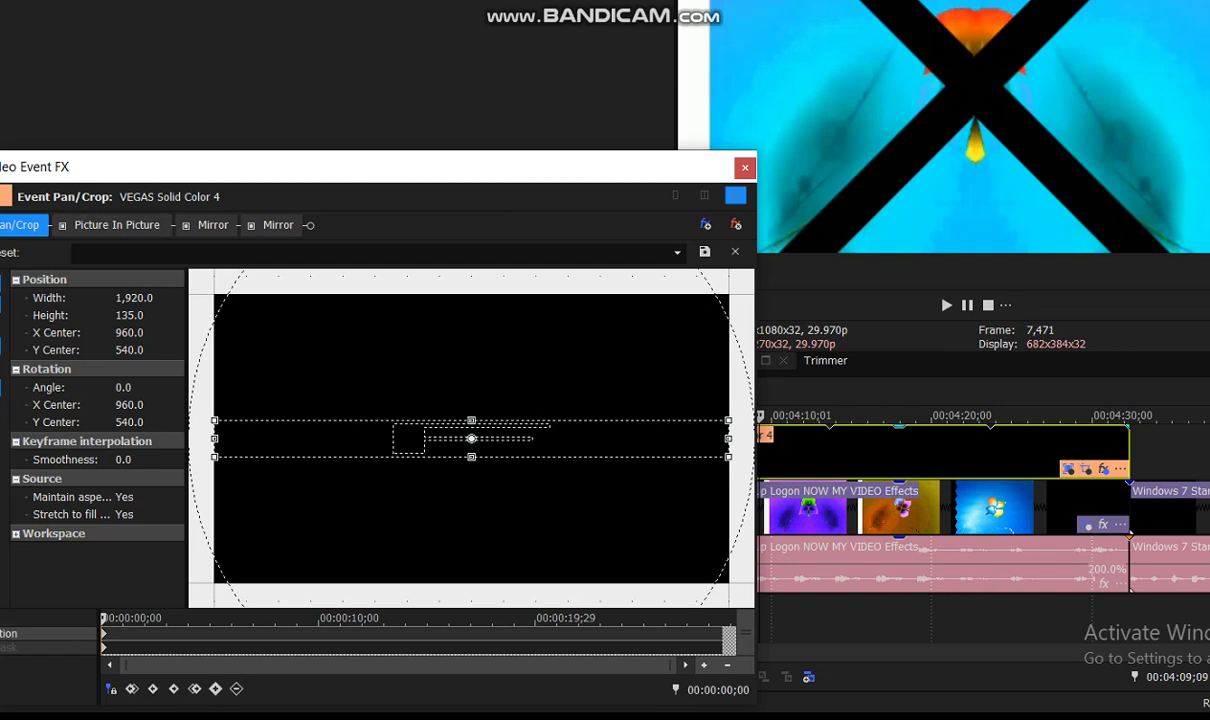
{"action": "left_click", "coordinate": [116, 224]}
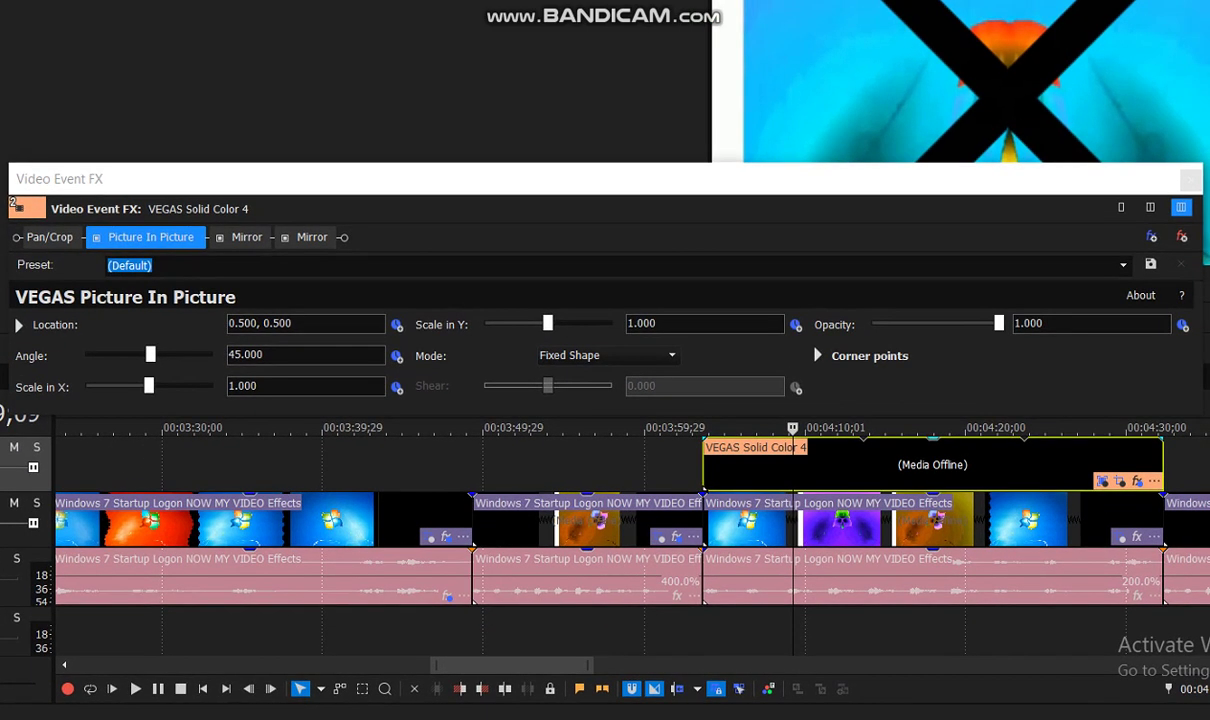
{"action": "left_click", "coordinate": [246, 237]}
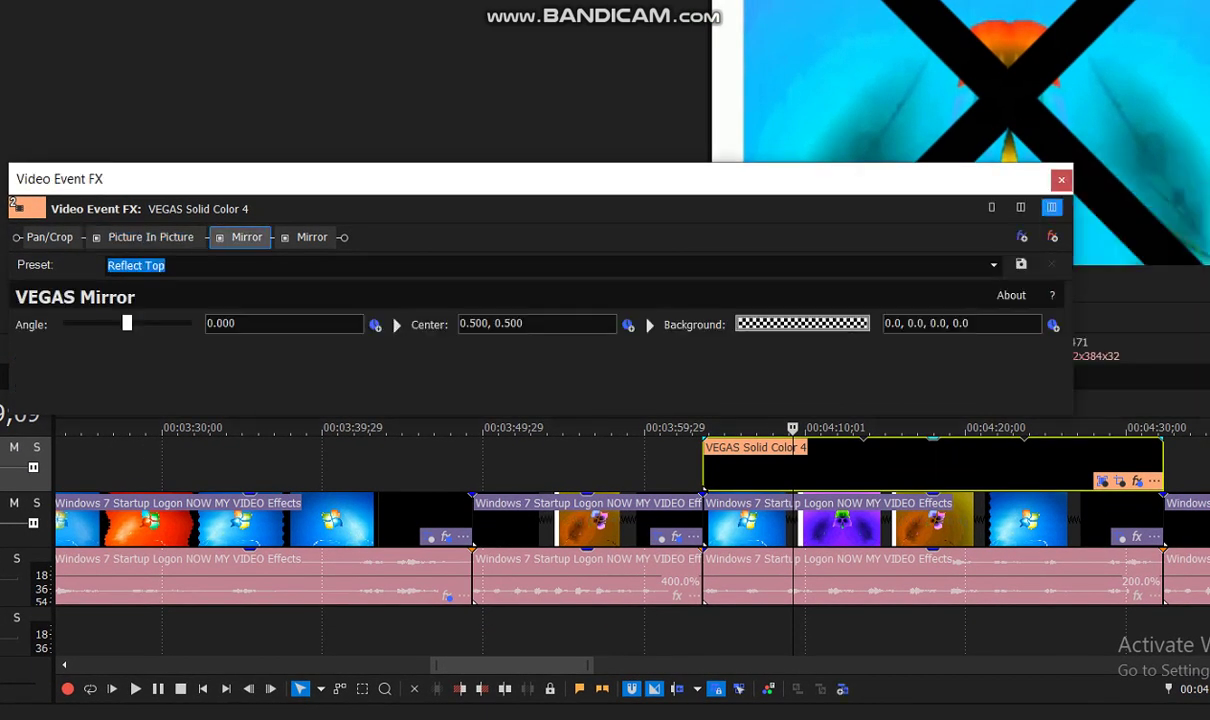
{"action": "left_click", "coordinate": [311, 237]}
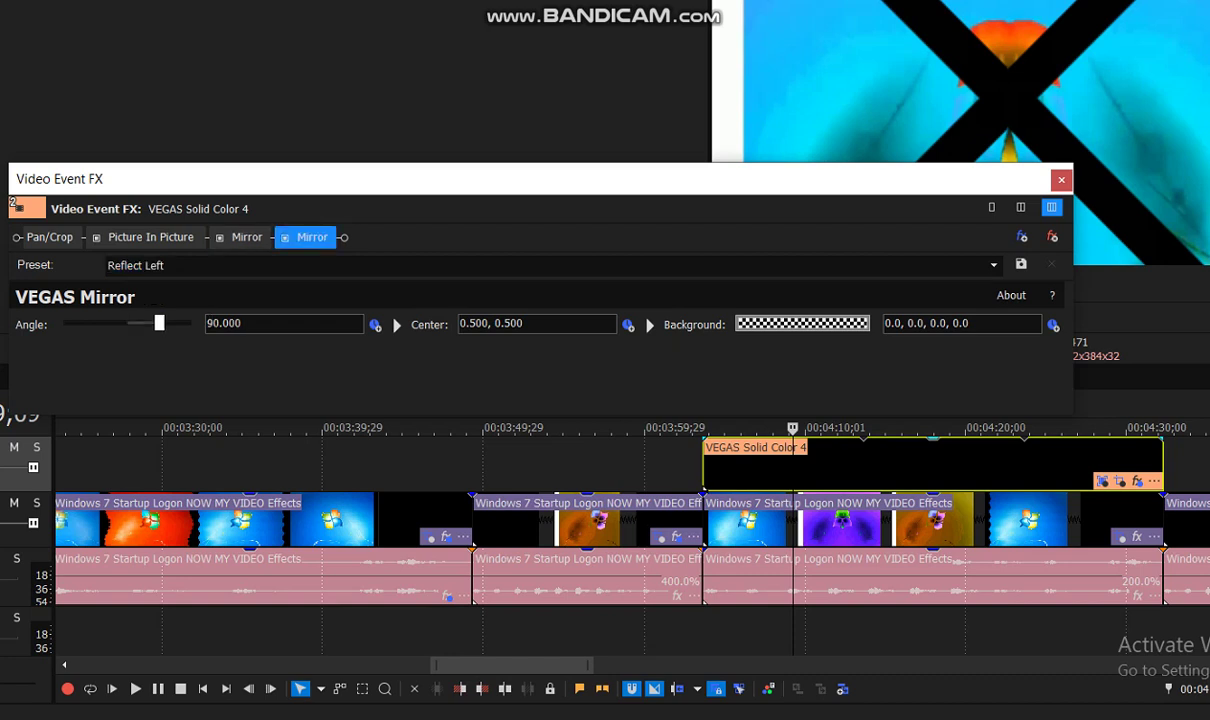
{"action": "key", "text": "Escape"}
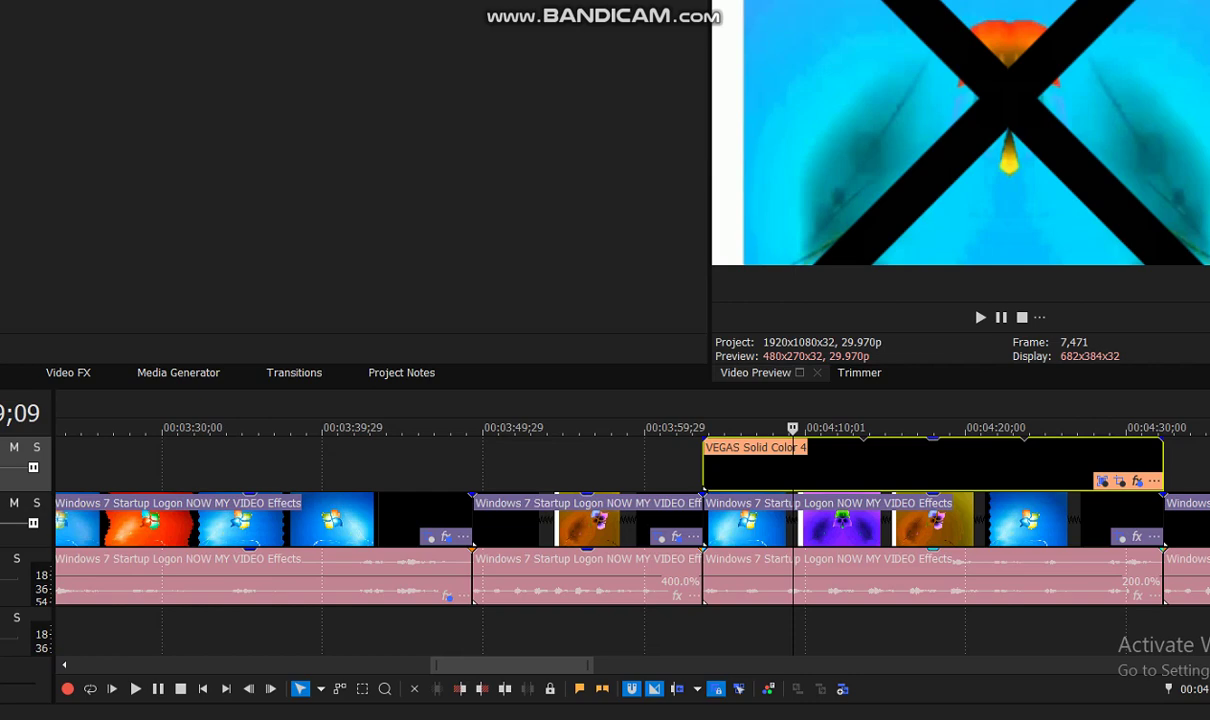
Check the event properties of the 200% speed clip beneath the solid color overlay, including its video playback rate.
{"action": "left_click", "coordinate": [944, 575]}
{"action": "right_click", "coordinate": [944, 575]}
{"action": "left_click", "coordinate": [985, 705]}
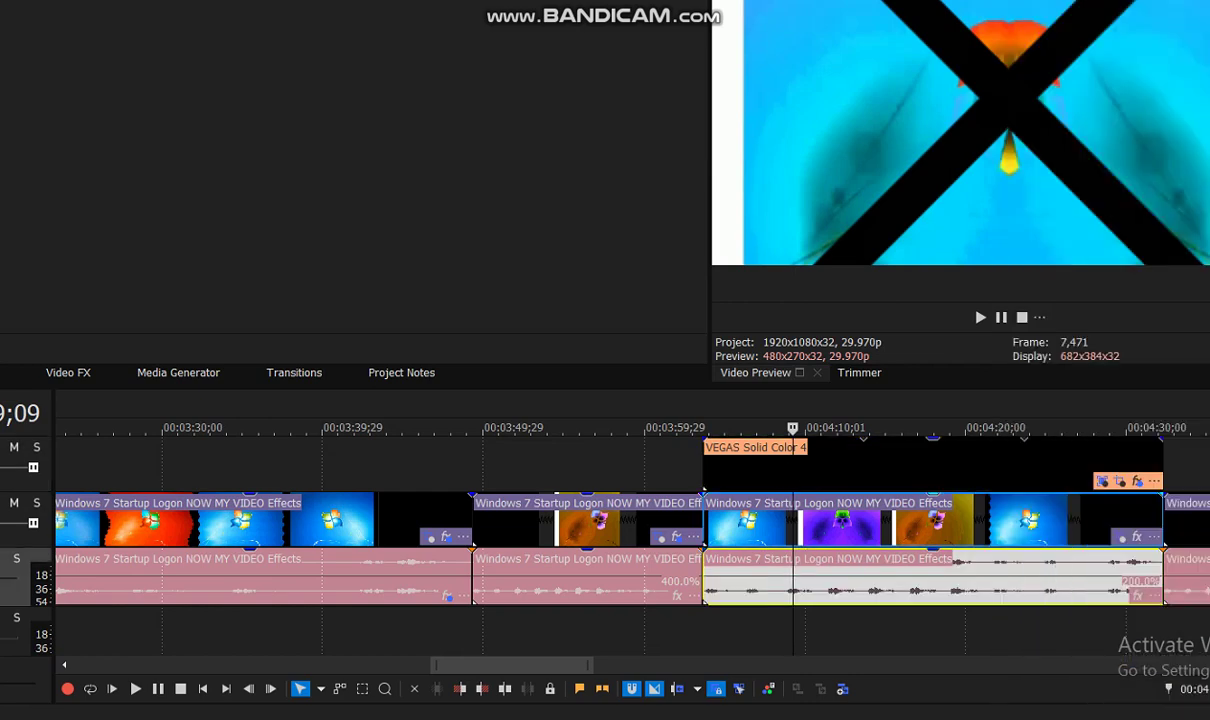
{"action": "right_click", "coordinate": [944, 575]}
{"action": "left_click", "coordinate": [985, 705]}
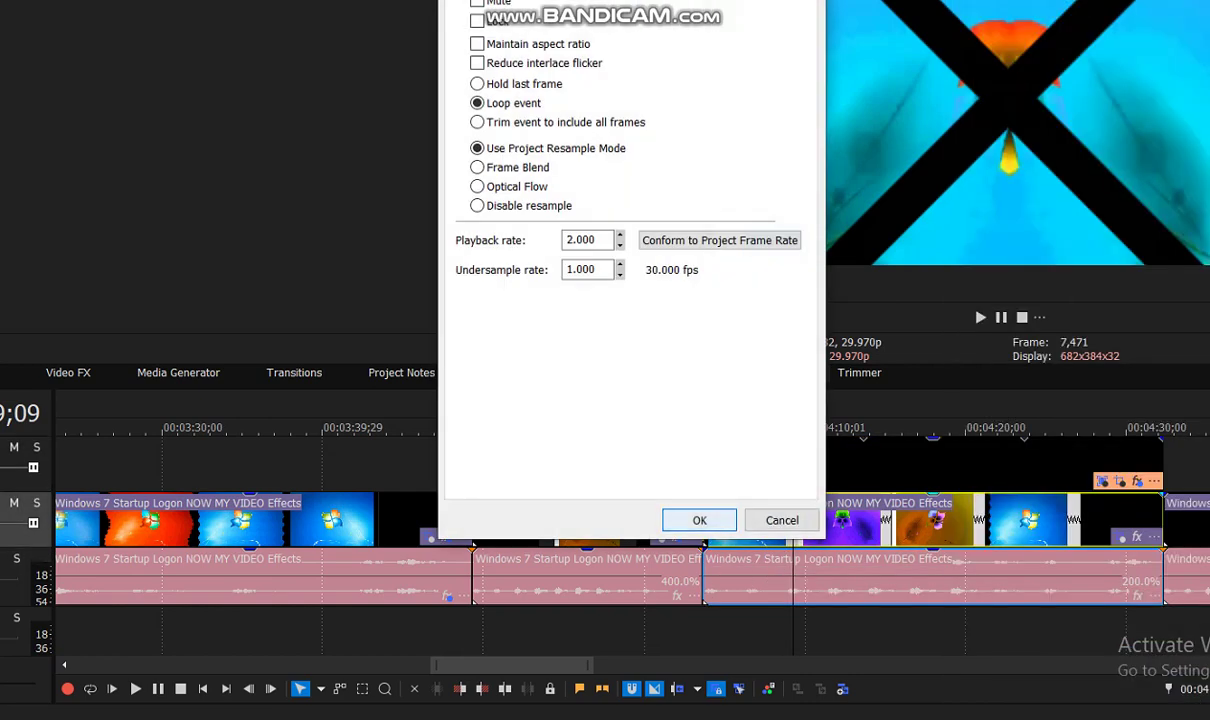
{"action": "key", "text": "Return"}
Preview the 400% speed clip after the solid color overlay and review its Color Corrector (Secondary) and HSL Adjust effects.
{"action": "scroll", "coordinate": [598, 520], "scroll_direction": "right", "scroll_amount": 10}
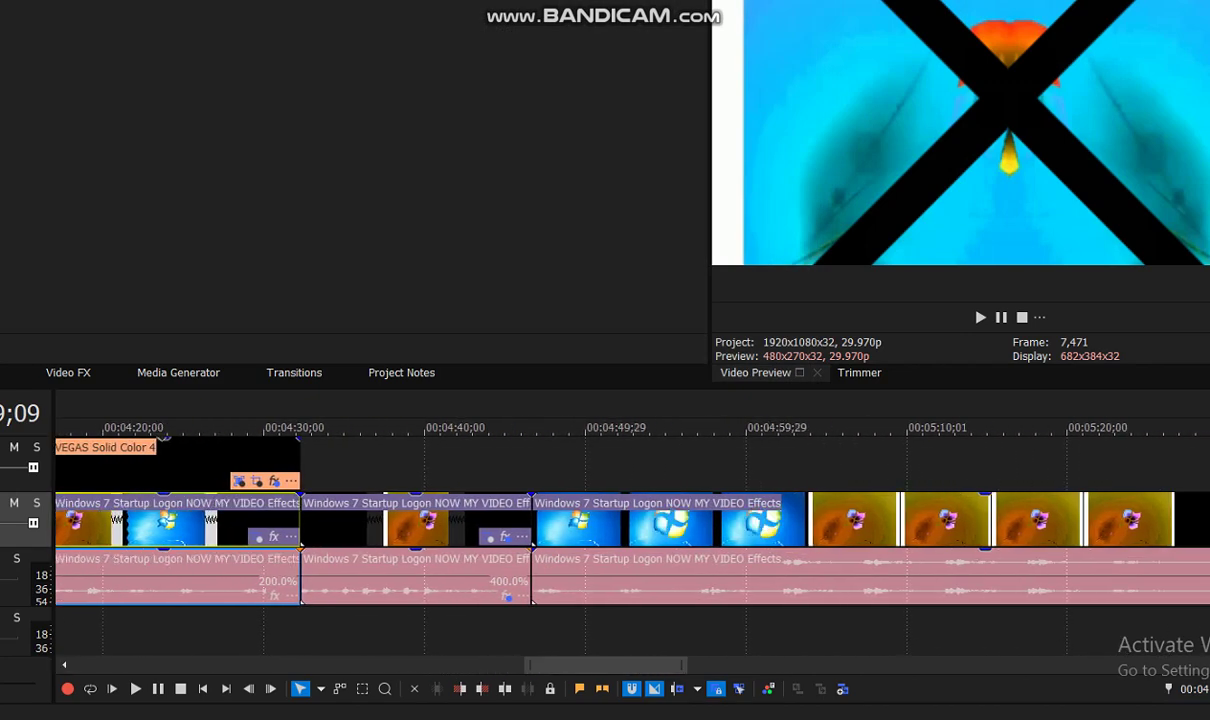
{"action": "left_click", "coordinate": [350, 520]}
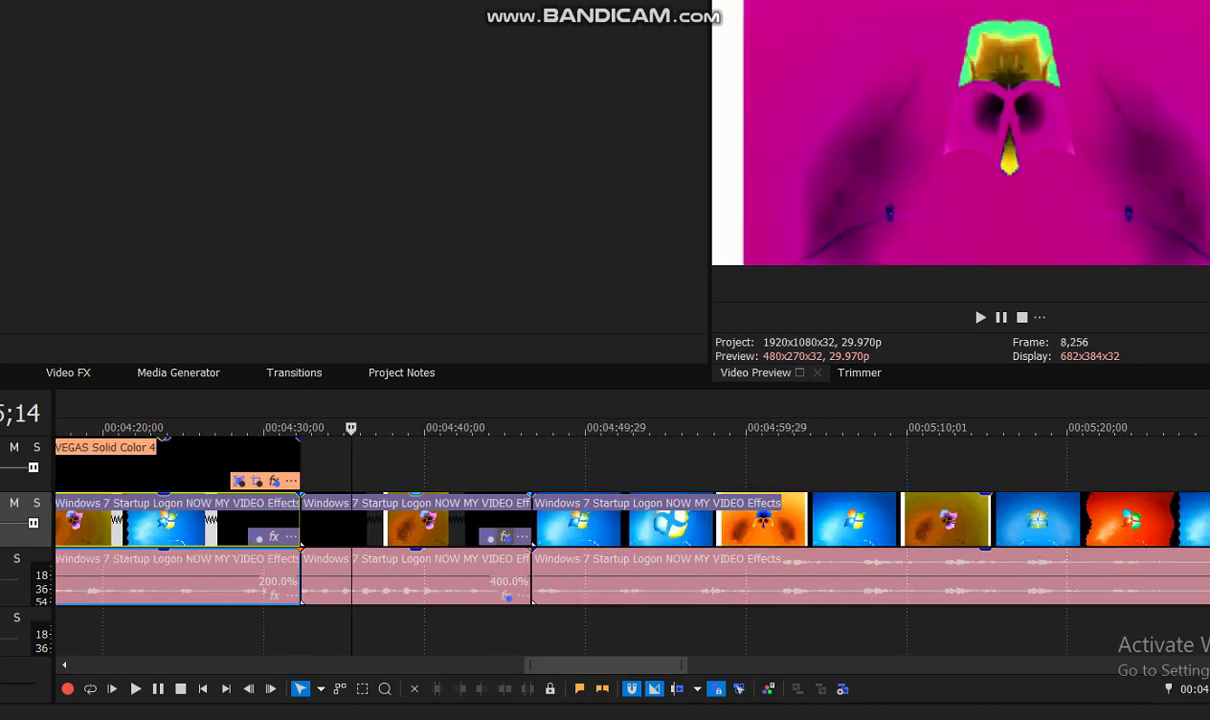
{"action": "left_click", "coordinate": [490, 537]}
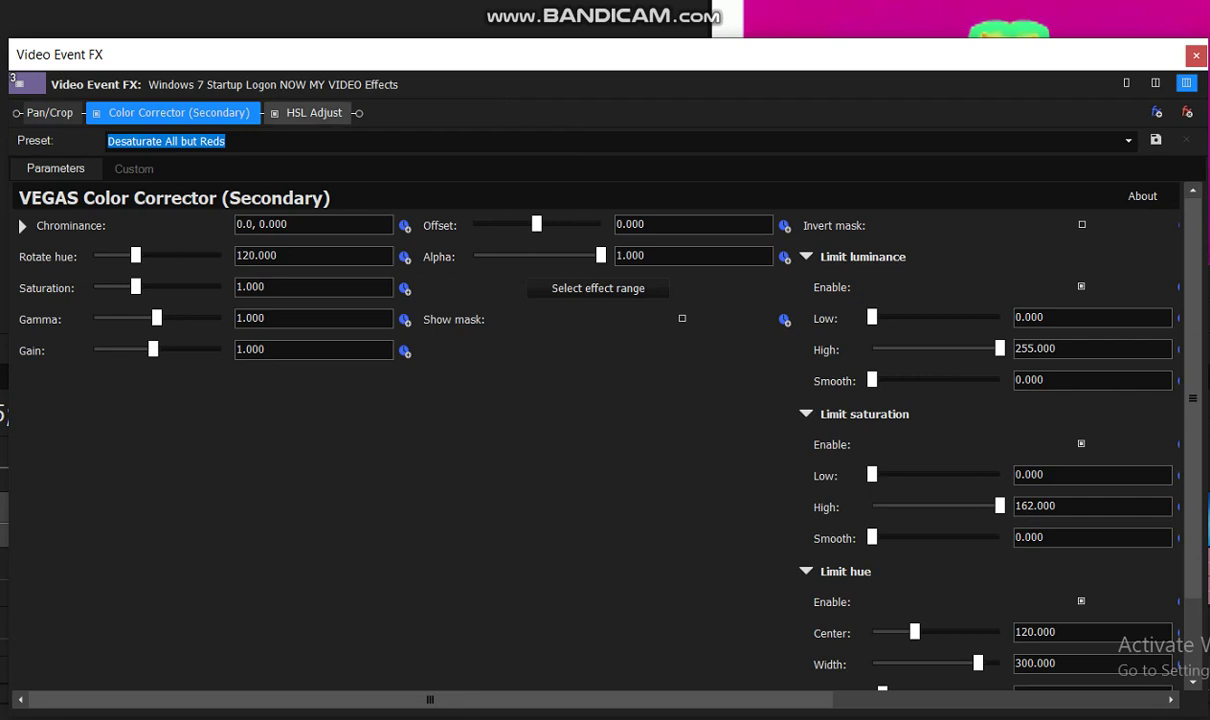
{"action": "scroll", "coordinate": [600, 430], "scroll_direction": "down", "scroll_amount": 1}
{"action": "scroll", "coordinate": [600, 430], "scroll_direction": "down", "scroll_amount": 1}
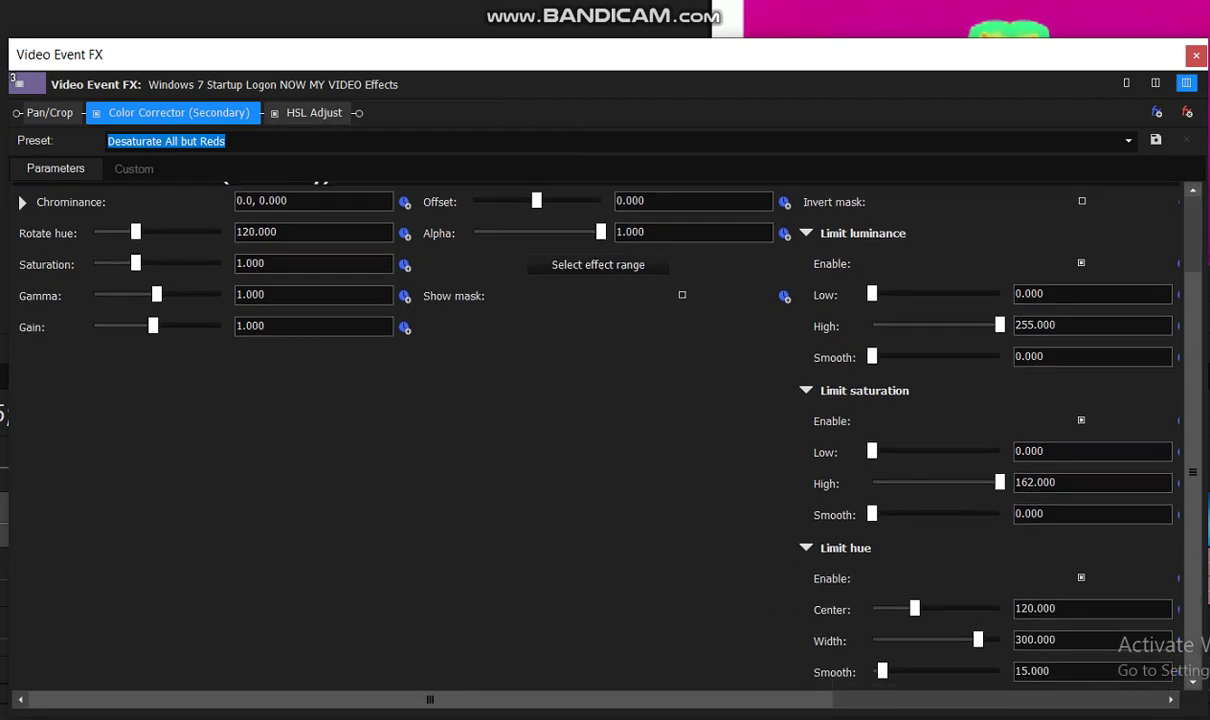
{"action": "scroll", "coordinate": [600, 430], "scroll_direction": "up", "scroll_amount": 2}
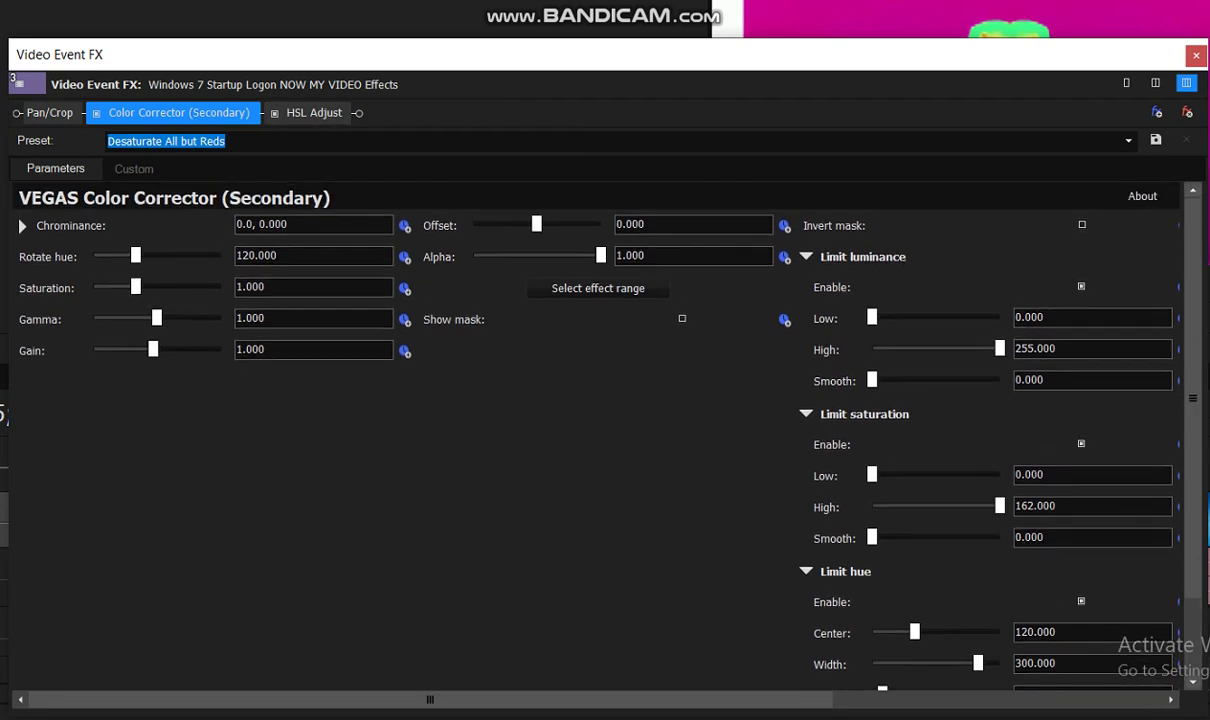
{"action": "scroll", "coordinate": [574, 413], "scroll_direction": "down", "scroll_amount": 2}
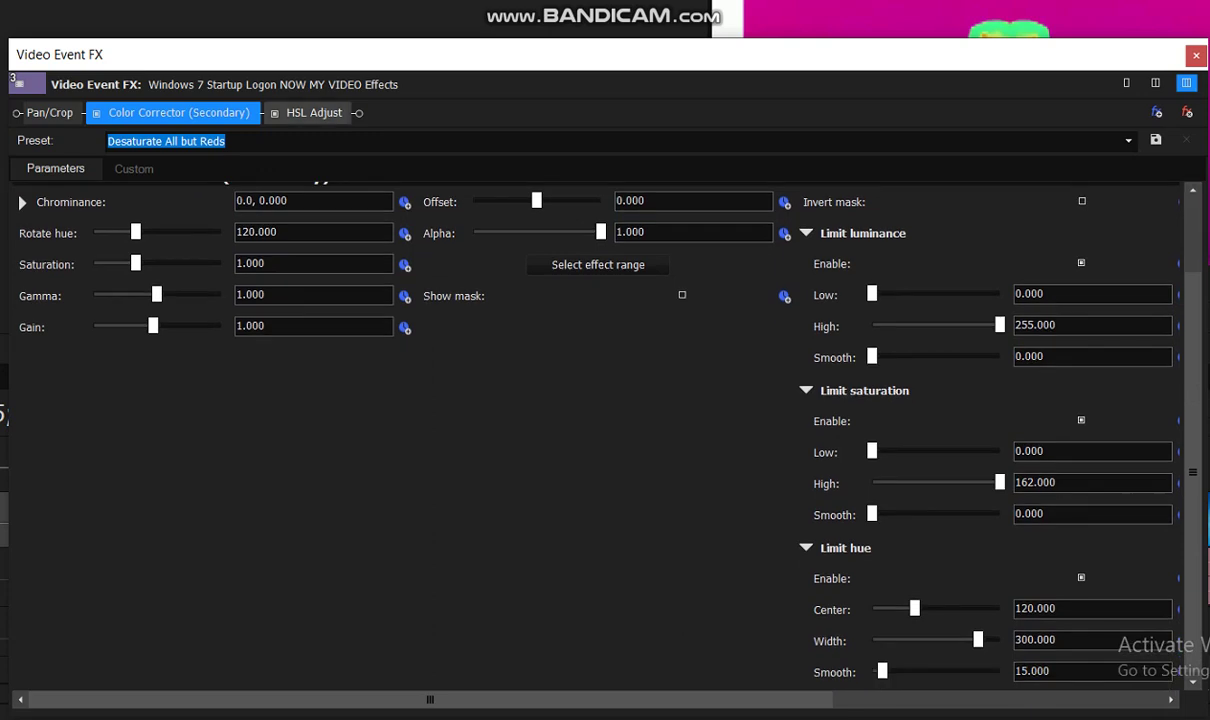
{"action": "left_click", "coordinate": [313, 112]}
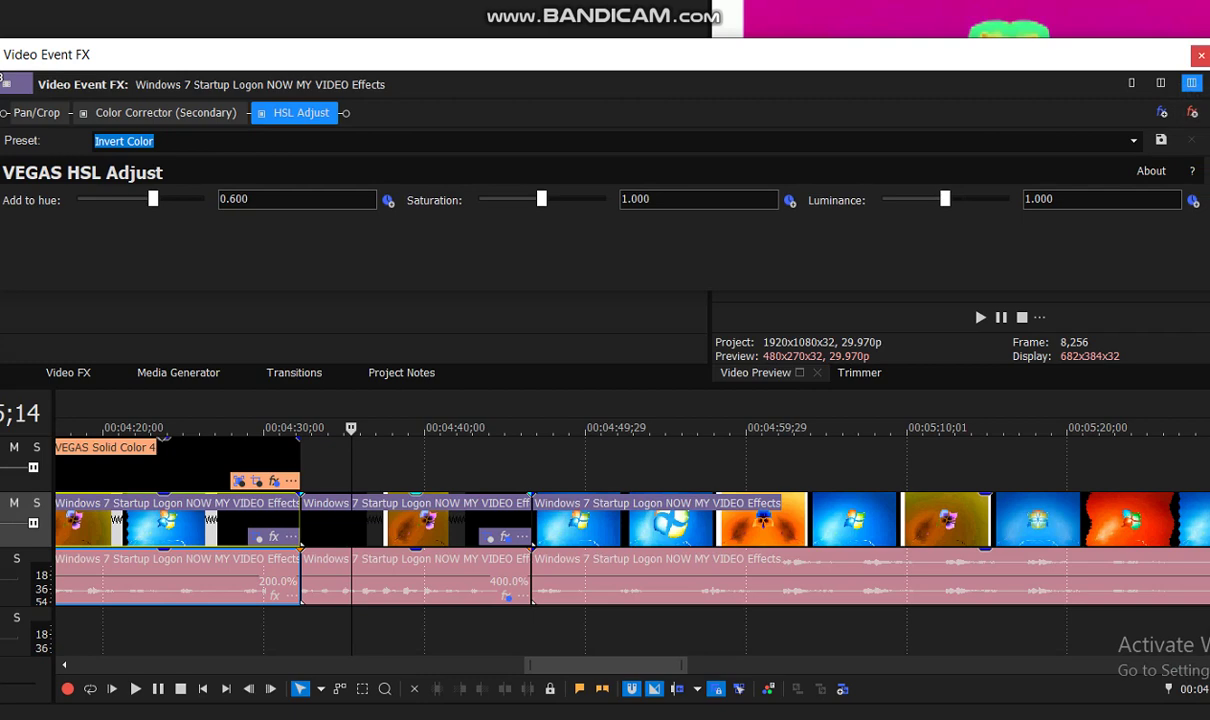
{"action": "key", "text": "alt+F4"}
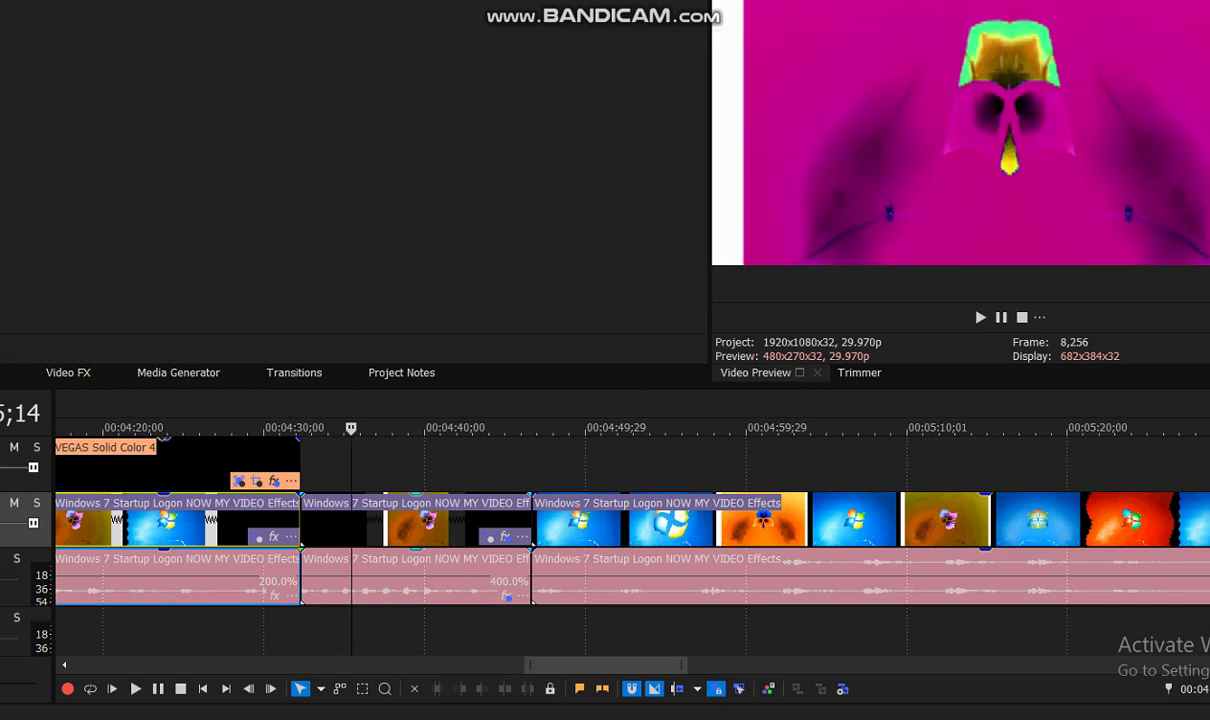
Review the ExpressFX Chorus and Pitch Shift settings on the second 400% speed clip's audio.
{"action": "left_click", "coordinate": [410, 578]}
{"action": "left_click", "coordinate": [505, 596]}
{"action": "left_click", "coordinate": [172, 146]}
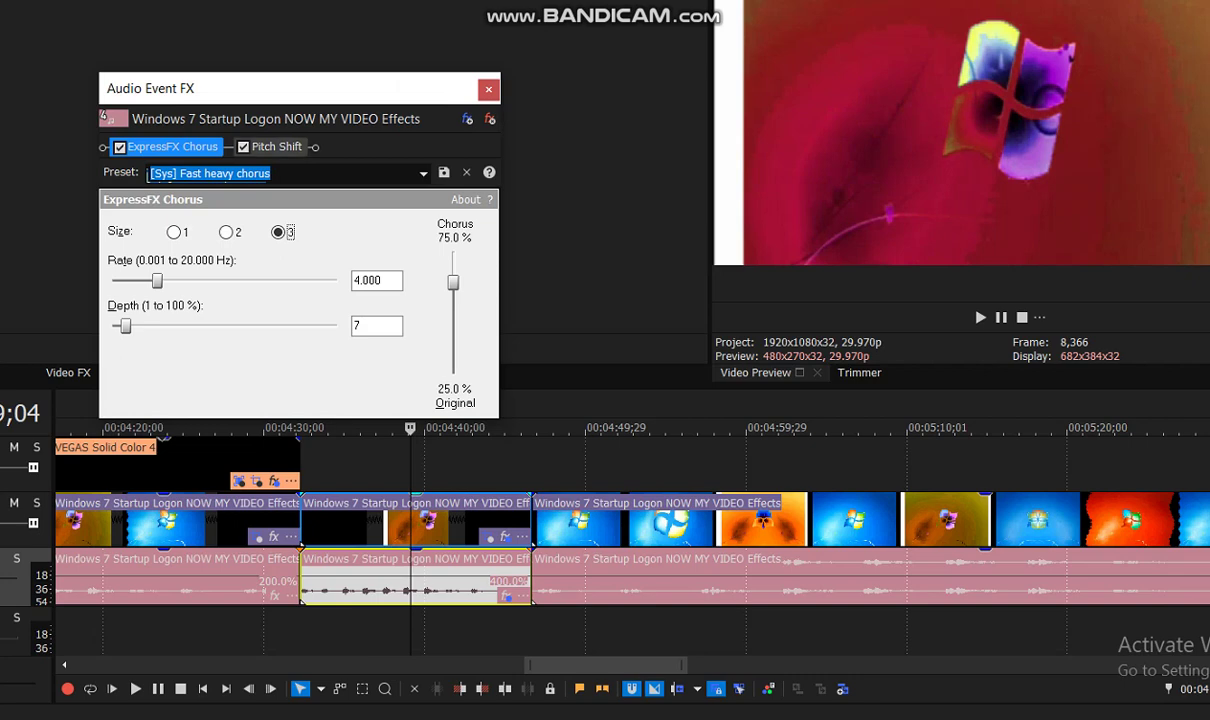
{"action": "left_click", "coordinate": [272, 146]}
{"action": "left_click", "coordinate": [408, 88]}
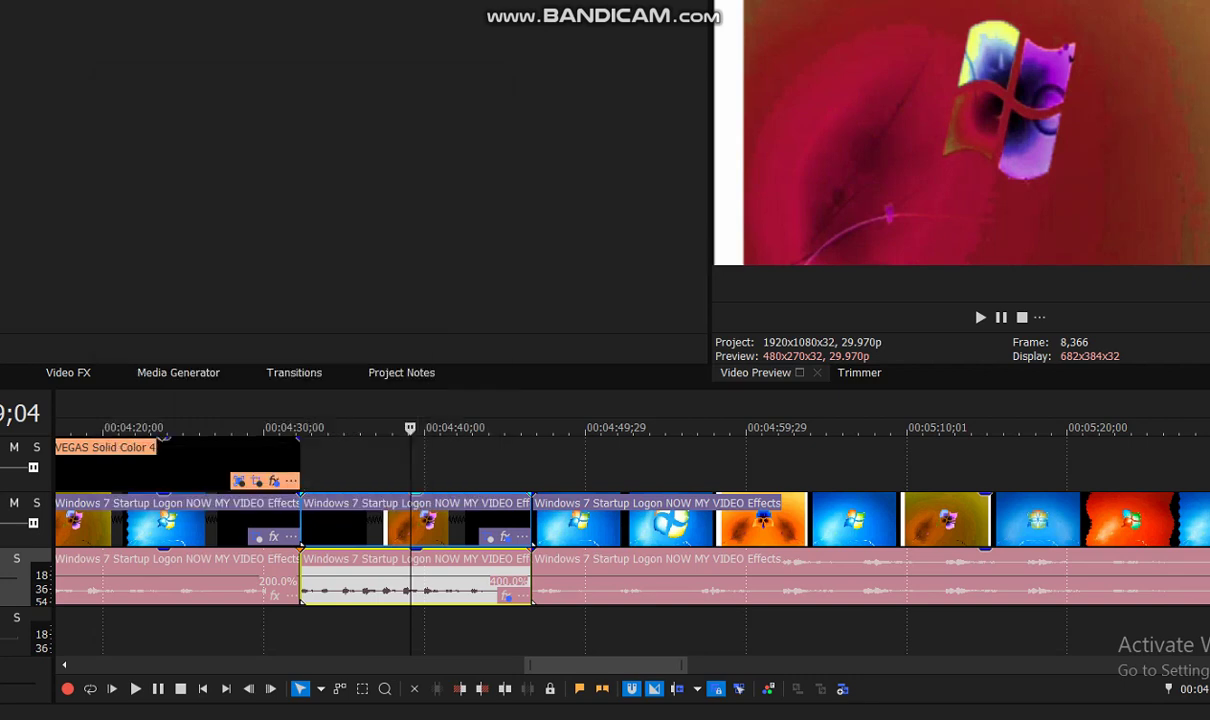
Check the event properties of the second 400% speed clip's video.
{"action": "right_click", "coordinate": [438, 520]}
{"action": "left_click", "coordinate": [480, 709]}
{"action": "left_click", "coordinate": [699, 520]}
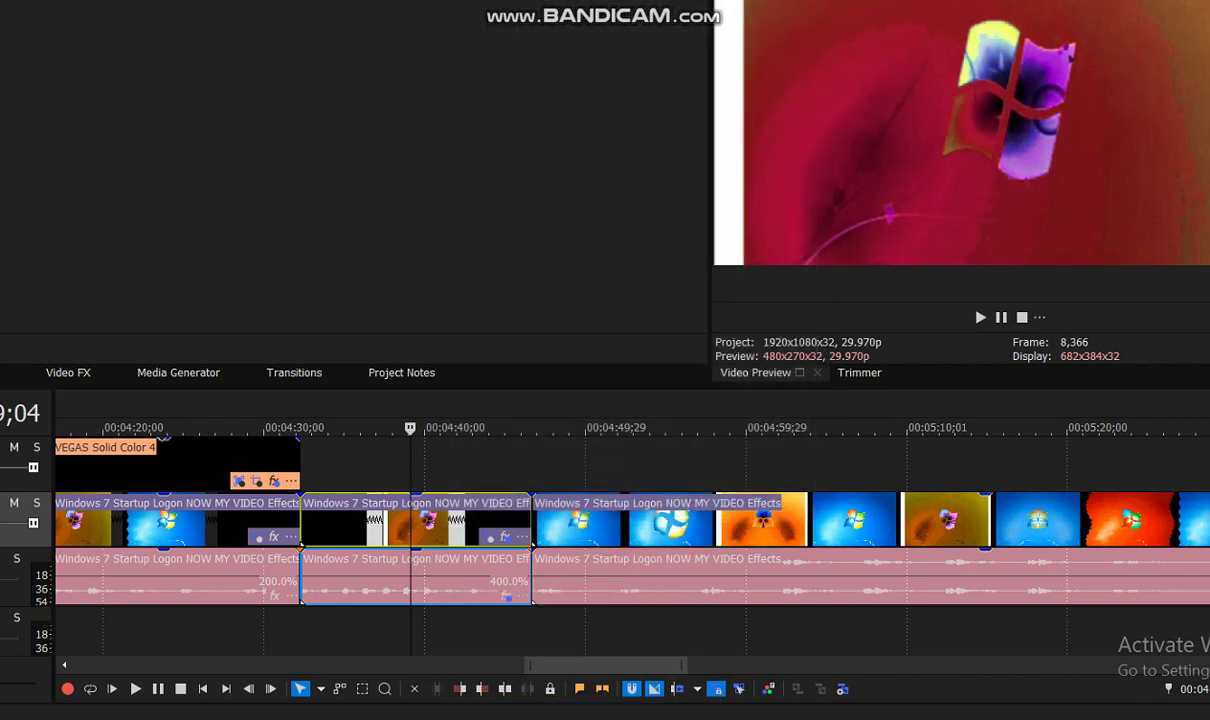
Review the Radial Blur and both Convolution Kernel effects on the following full-length clip, expanding all three rows of the Find Edges kernel.
{"action": "left_click", "coordinate": [656, 430]}
{"action": "scroll", "coordinate": [773, 520], "scroll_direction": "down", "scroll_amount": 5}
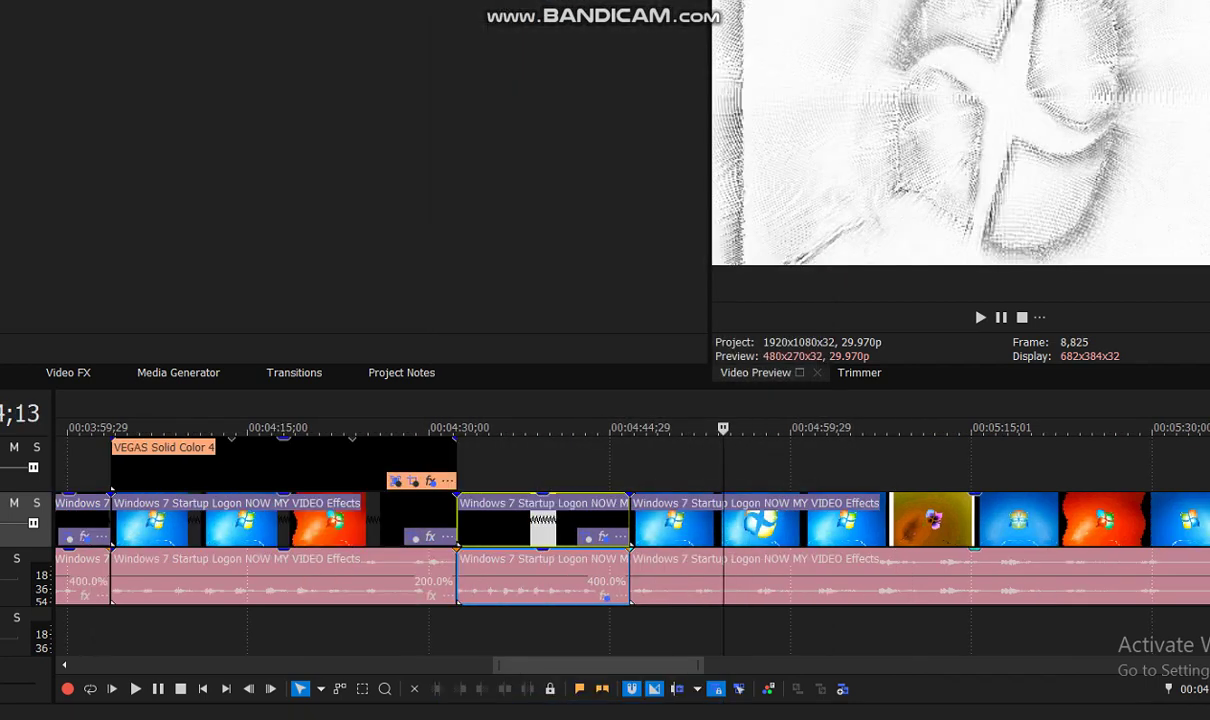
{"action": "left_click", "coordinate": [882, 537]}
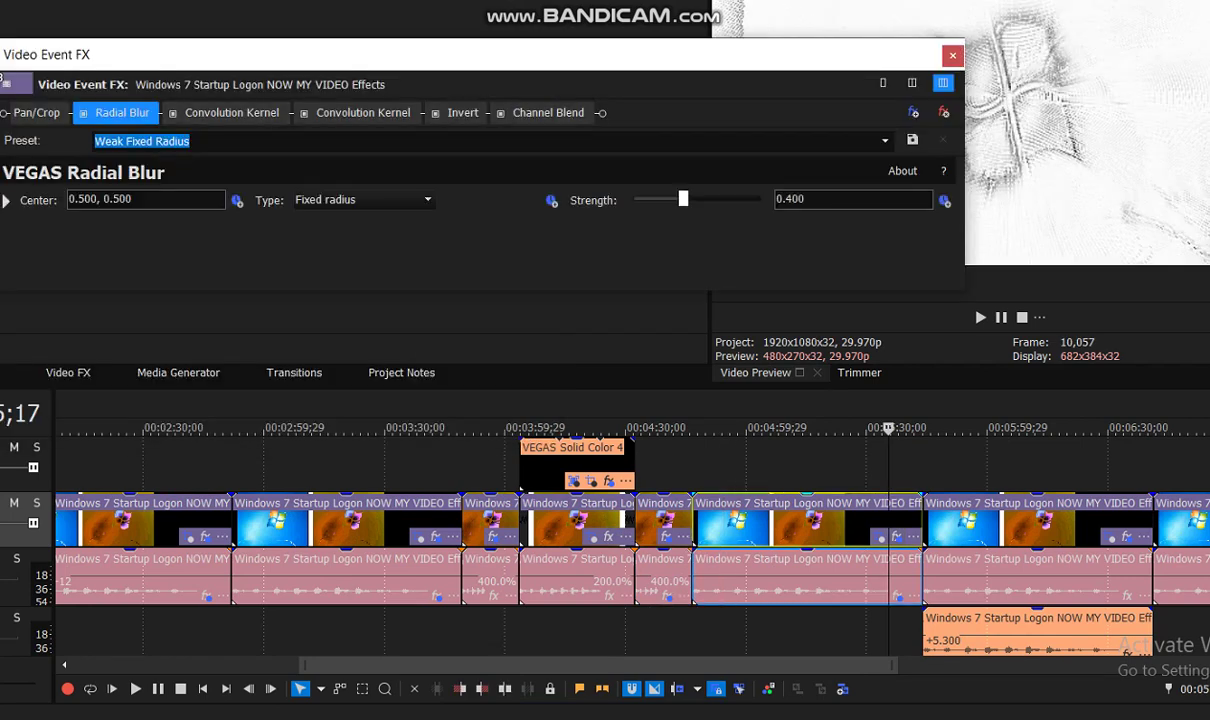
{"action": "left_click", "coordinate": [232, 112]}
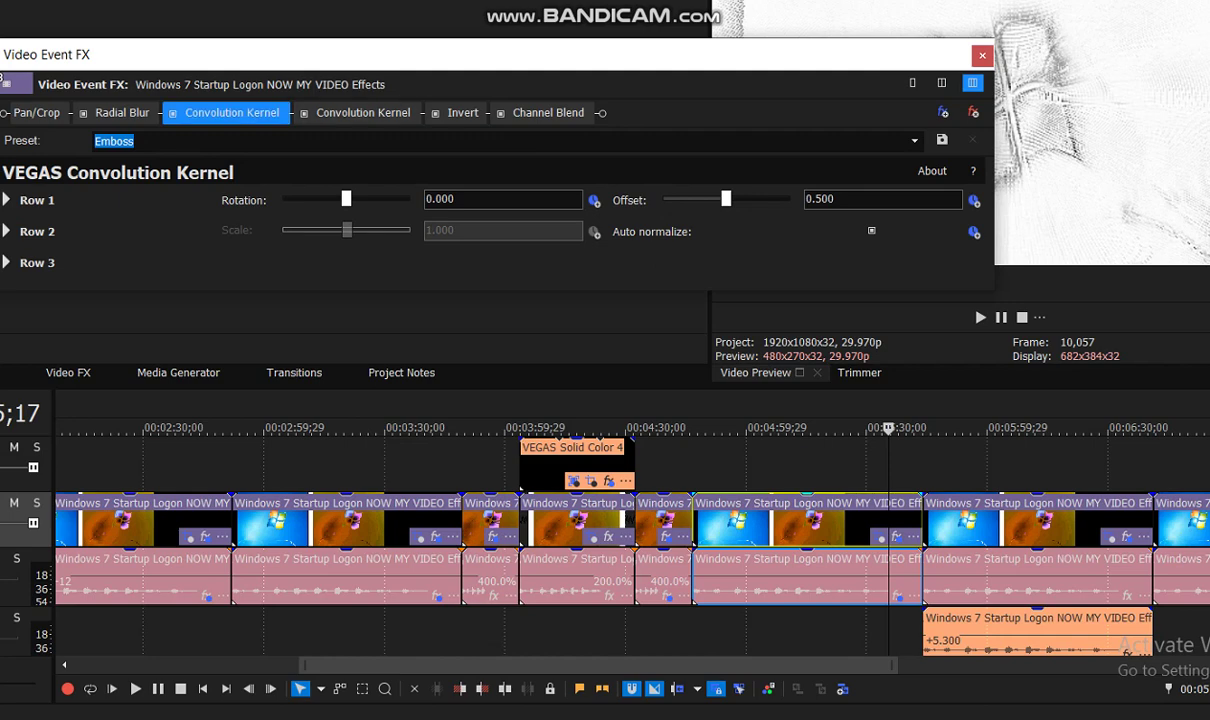
{"action": "left_click", "coordinate": [363, 112]}
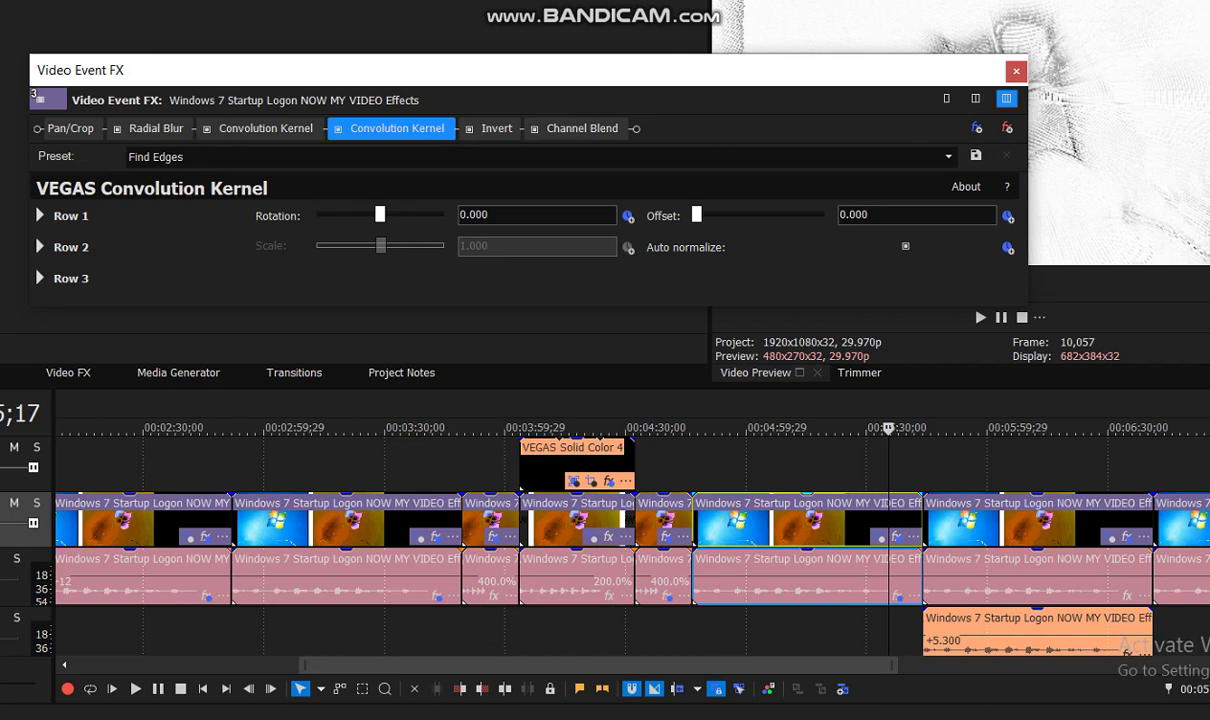
{"action": "left_click", "coordinate": [40, 215]}
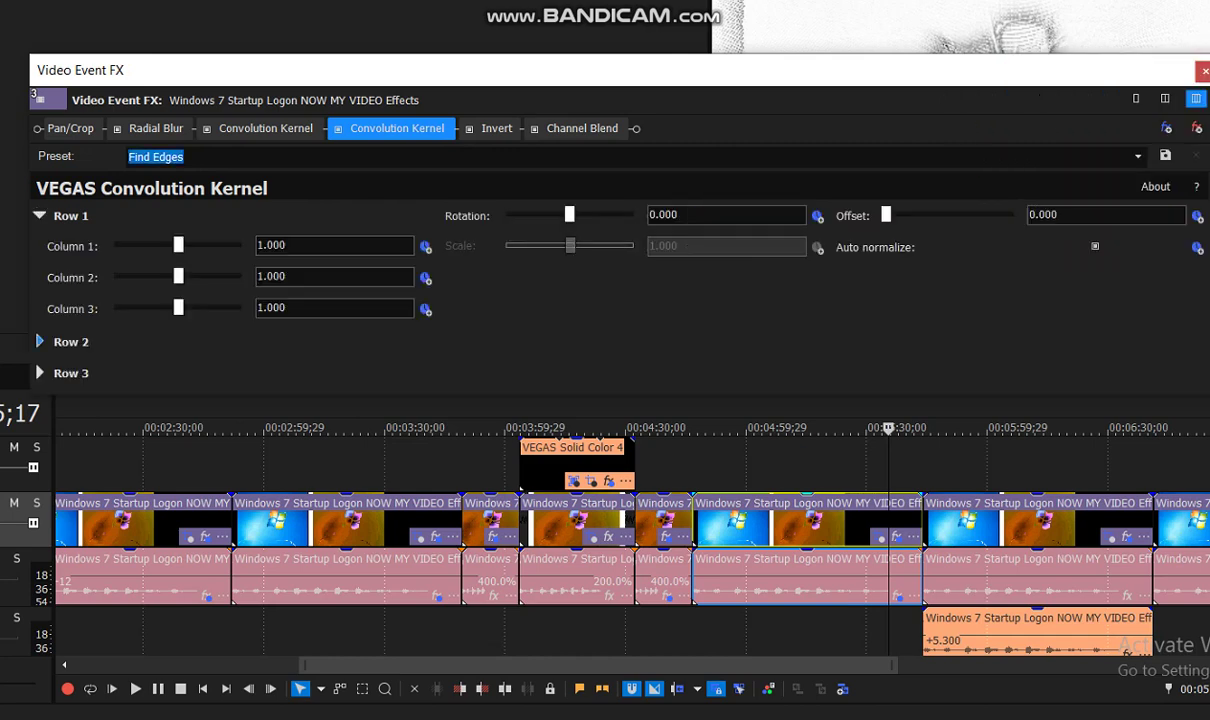
{"action": "left_click", "coordinate": [40, 341]}
{"action": "left_click", "coordinate": [40, 467]}
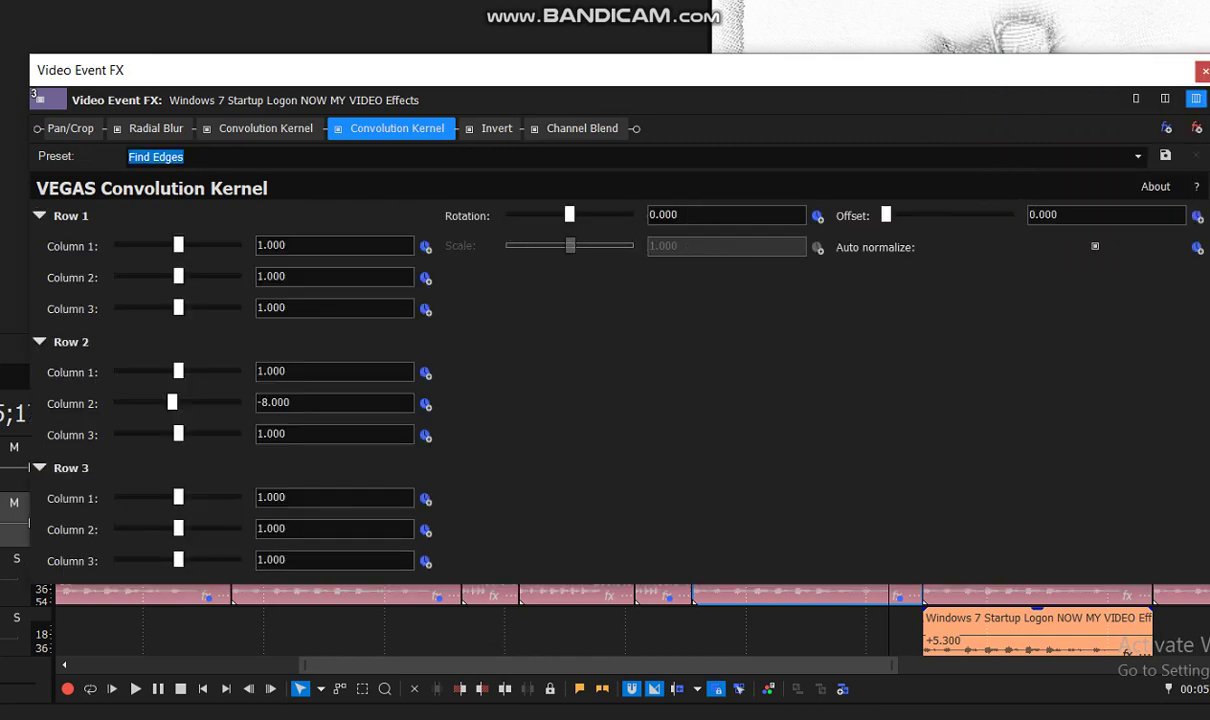
Review the Invert and Channel Blend effects at the end of the same clip's video effect chain.
{"action": "left_click", "coordinate": [496, 128]}
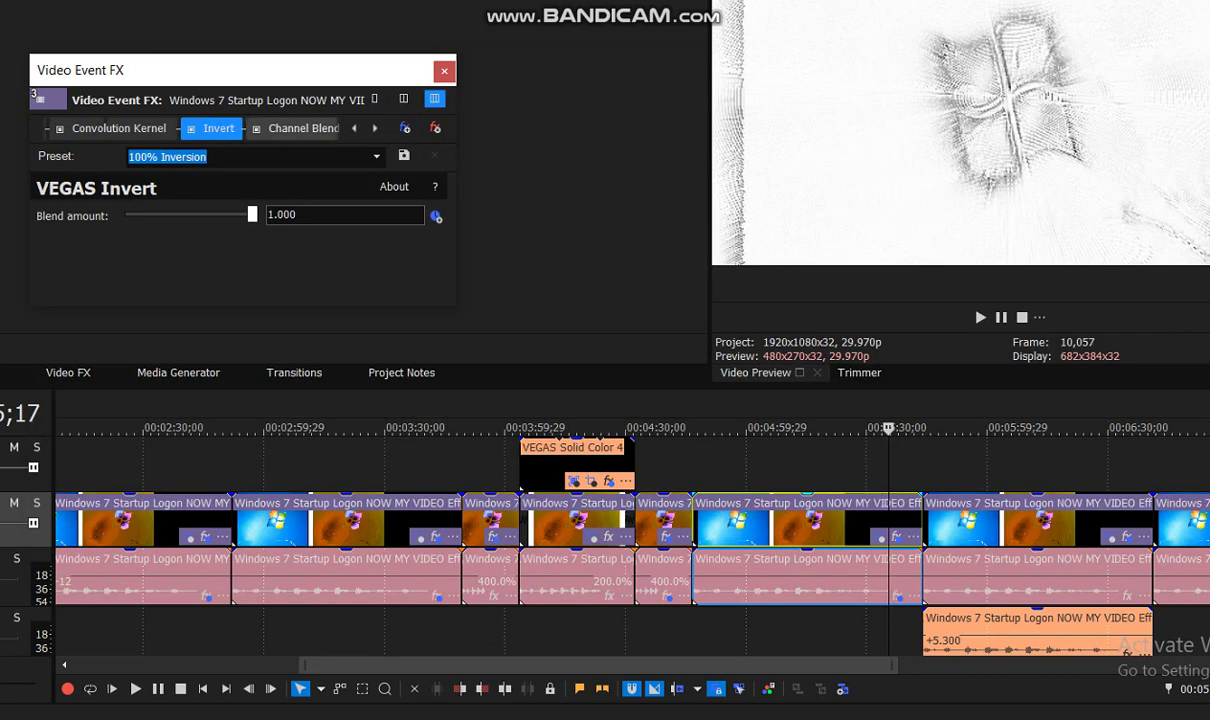
{"action": "left_click", "coordinate": [298, 128]}
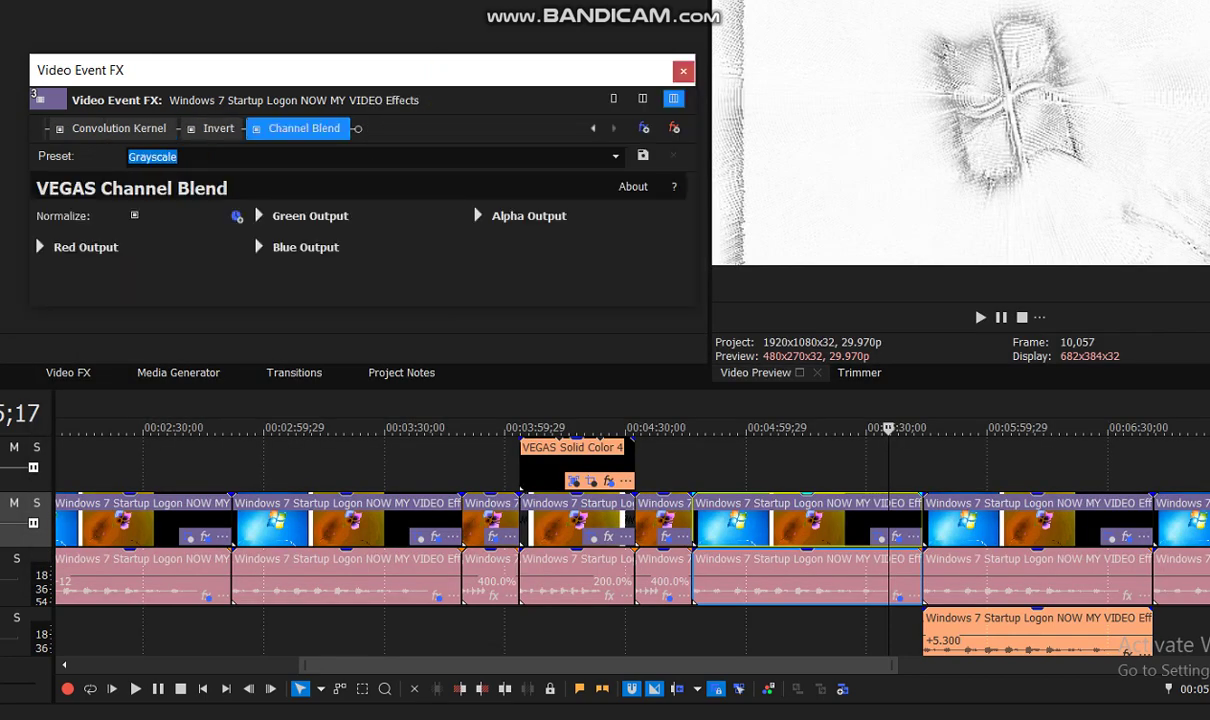
{"action": "left_click", "coordinate": [683, 70]}
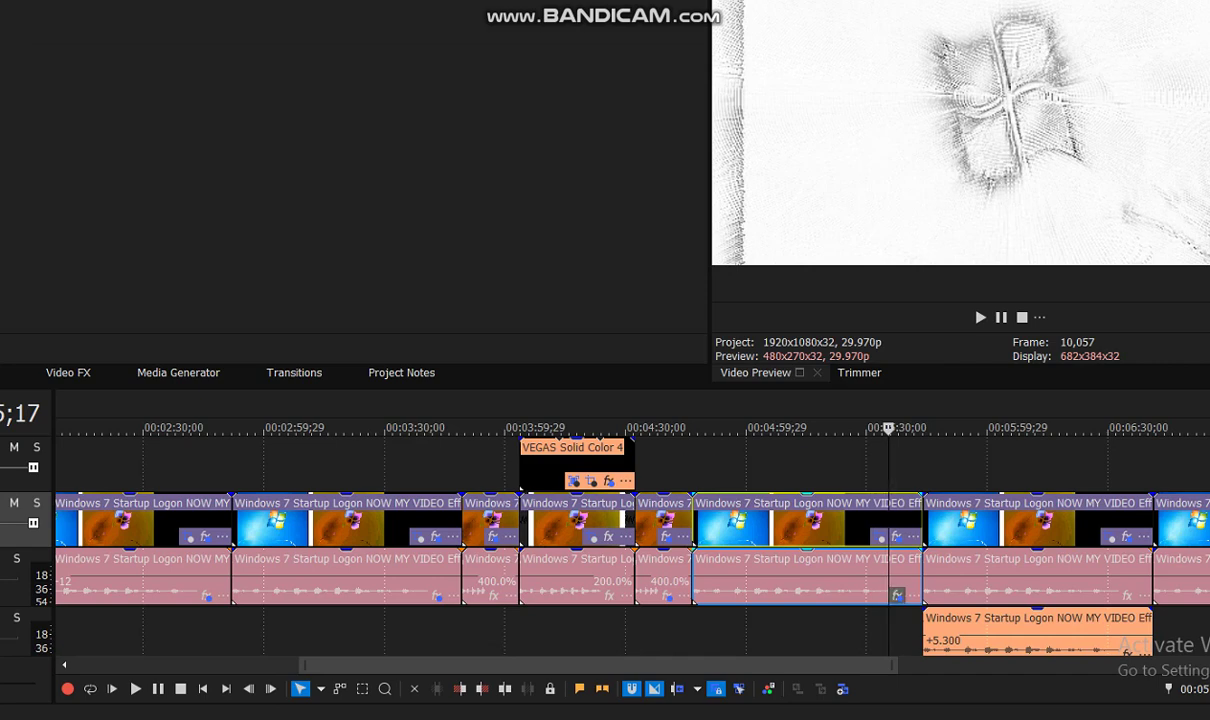
Review the Chorus and ExpressFX Delay settings on the audio of the clip with the Radial Blur effect.
{"action": "left_click", "coordinate": [897, 595]}
{"action": "left_click", "coordinate": [143, 146]}
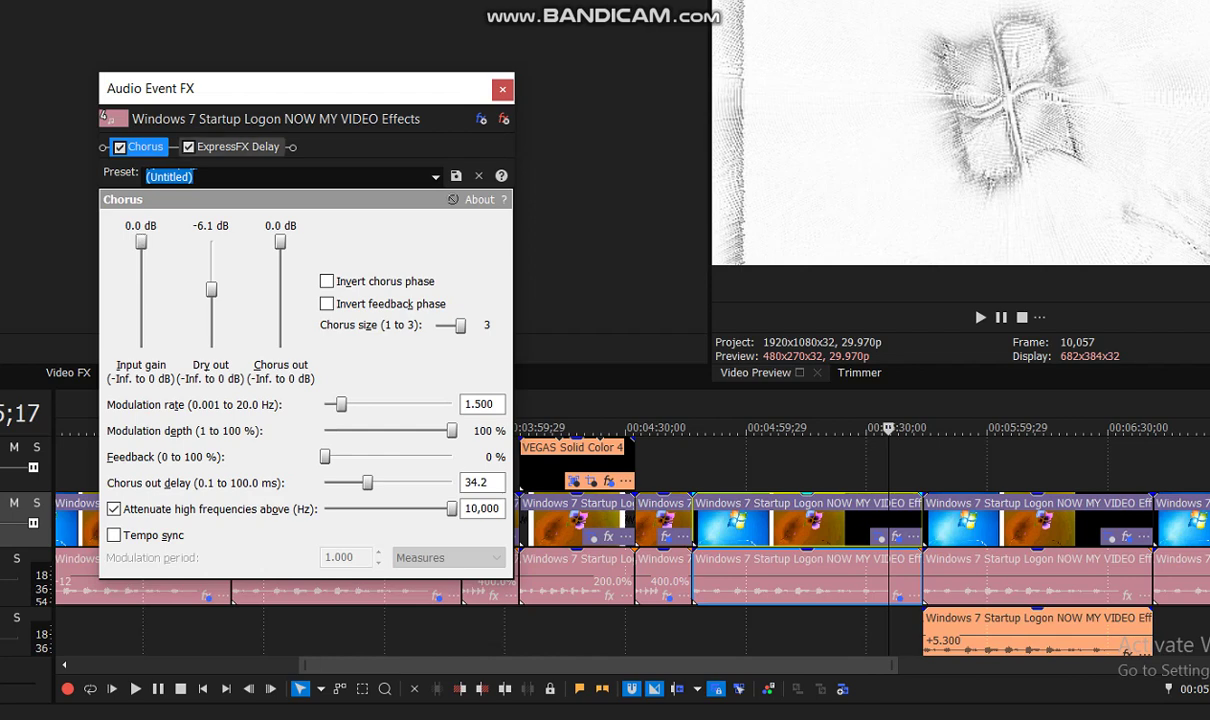
{"action": "left_click", "coordinate": [237, 146]}
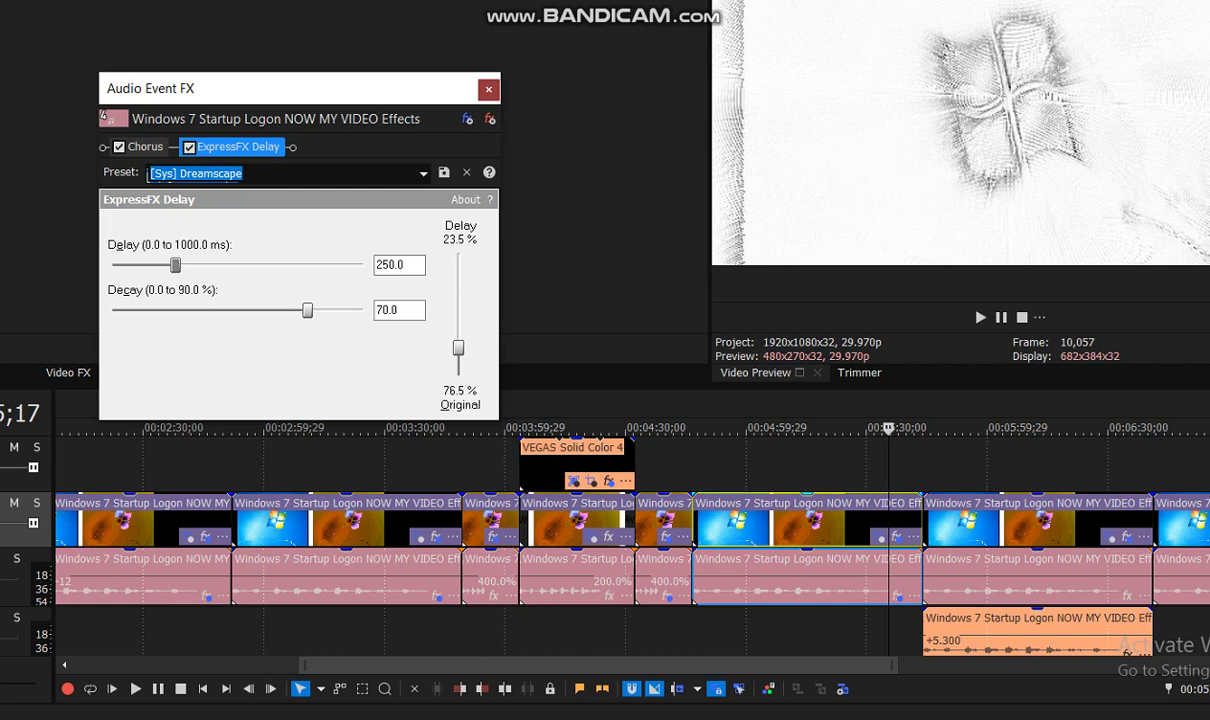
{"action": "left_click", "coordinate": [488, 88]}
Preview the clip with the extra audio event beneath it and review its LAB Adjust and Color Corrector (Secondary) effects.
{"action": "scroll", "coordinate": [667, 643], "scroll_direction": "right", "scroll_amount": 1}
{"action": "scroll", "coordinate": [630, 520], "scroll_direction": "right", "scroll_amount": 10}
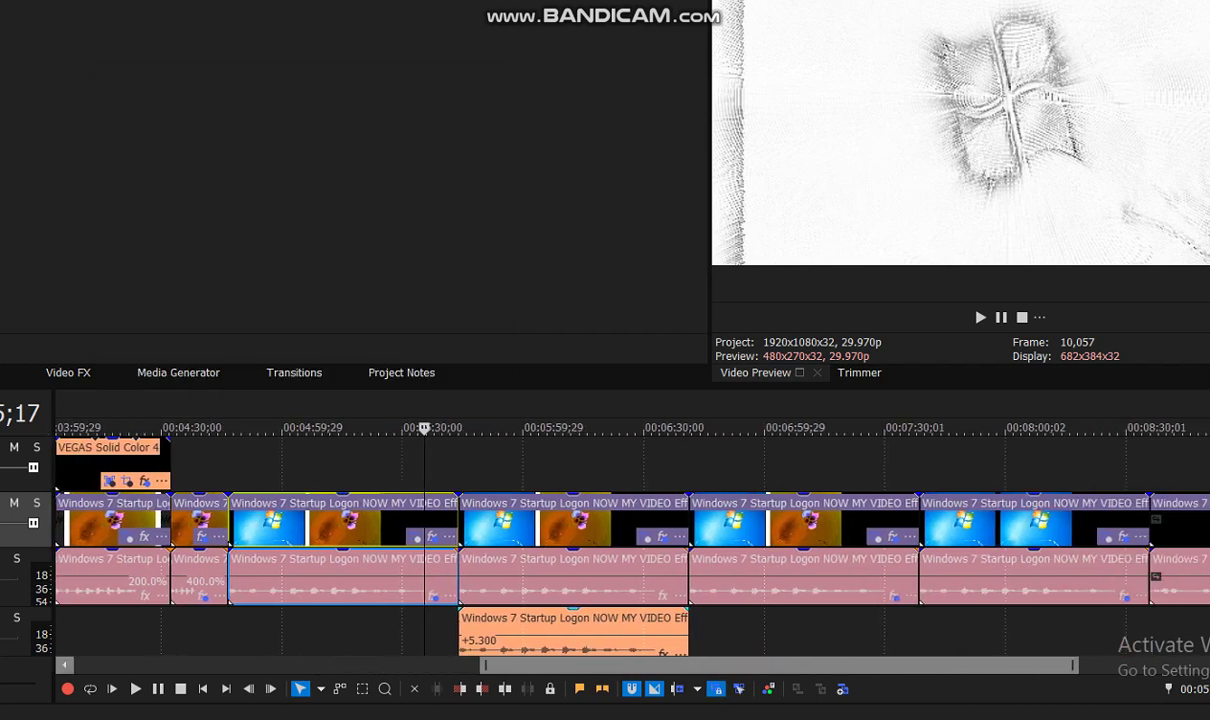
{"action": "left_click", "coordinate": [384, 430]}
{"action": "left_click", "coordinate": [514, 536]}
{"action": "left_click", "coordinate": [157, 128]}
{"action": "left_click_drag", "start_coordinate": [255, 100], "coordinate": [239, 267]}
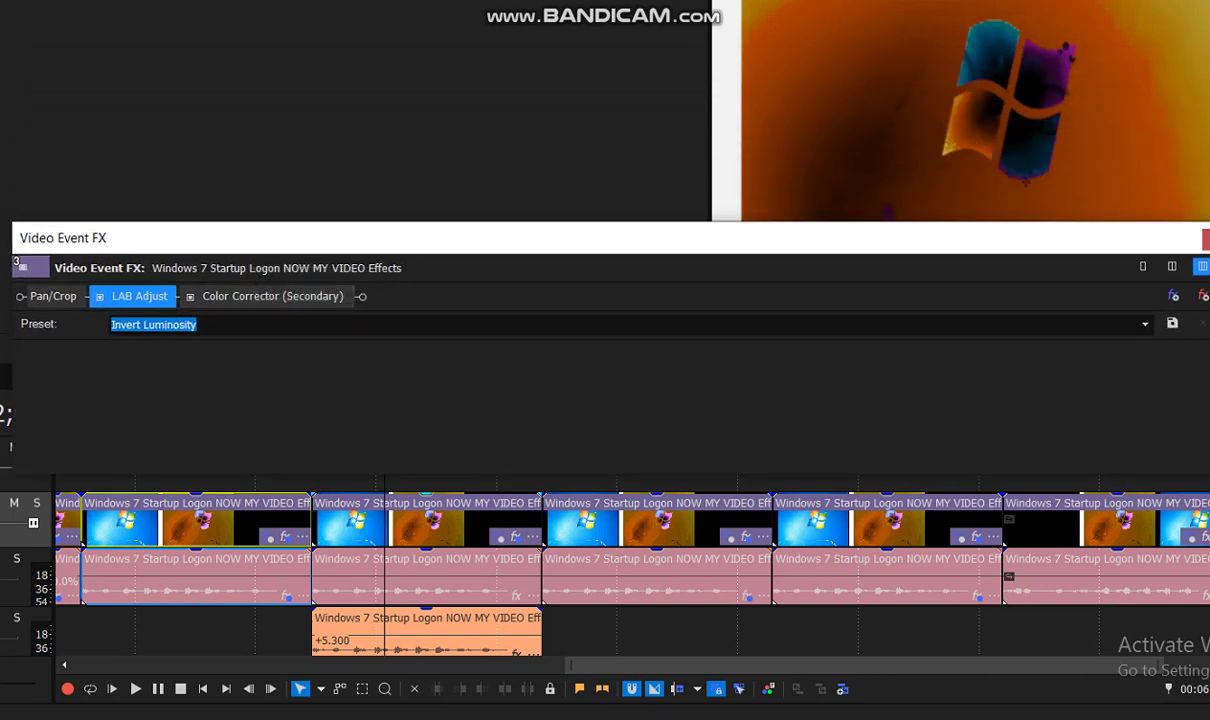
{"action": "left_click", "coordinate": [272, 296]}
{"action": "left_click_drag", "start_coordinate": [272, 296], "coordinate": [182, 296]}
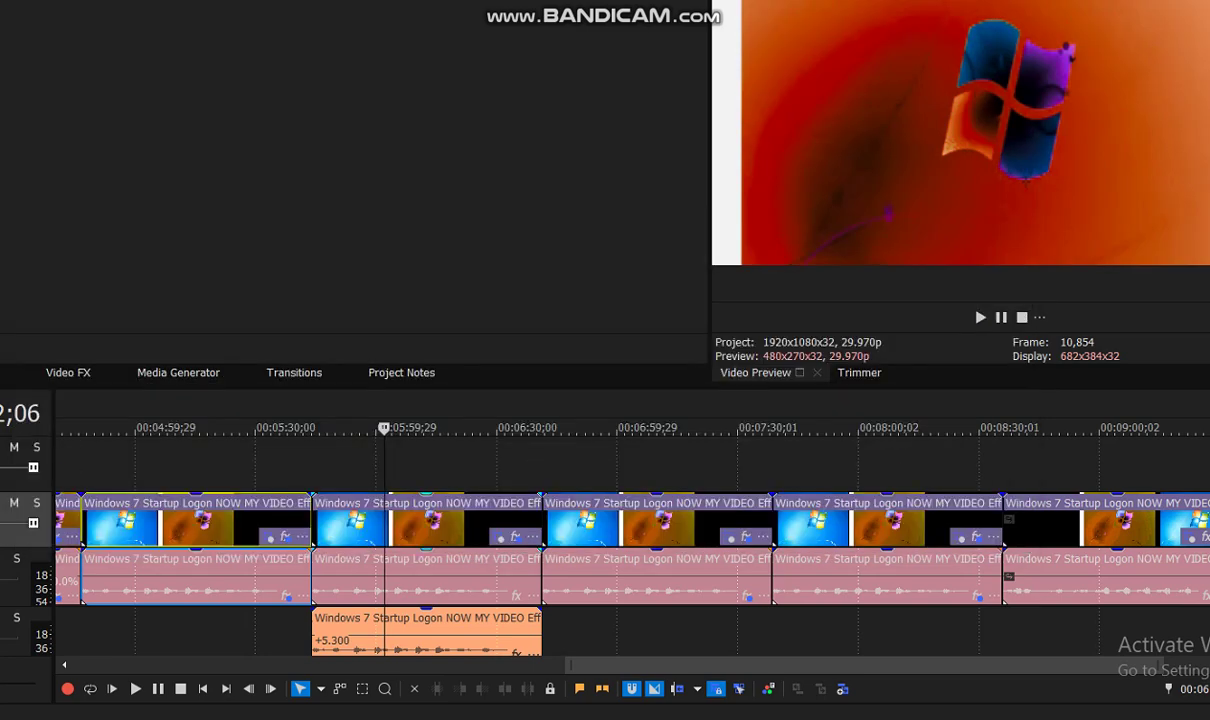
Recheck the LAB Adjust and Color Corrector (Secondary) presets on the clip above the extra audio event.
{"action": "left_click_drag", "start_coordinate": [182, 296], "coordinate": [345, 296]}
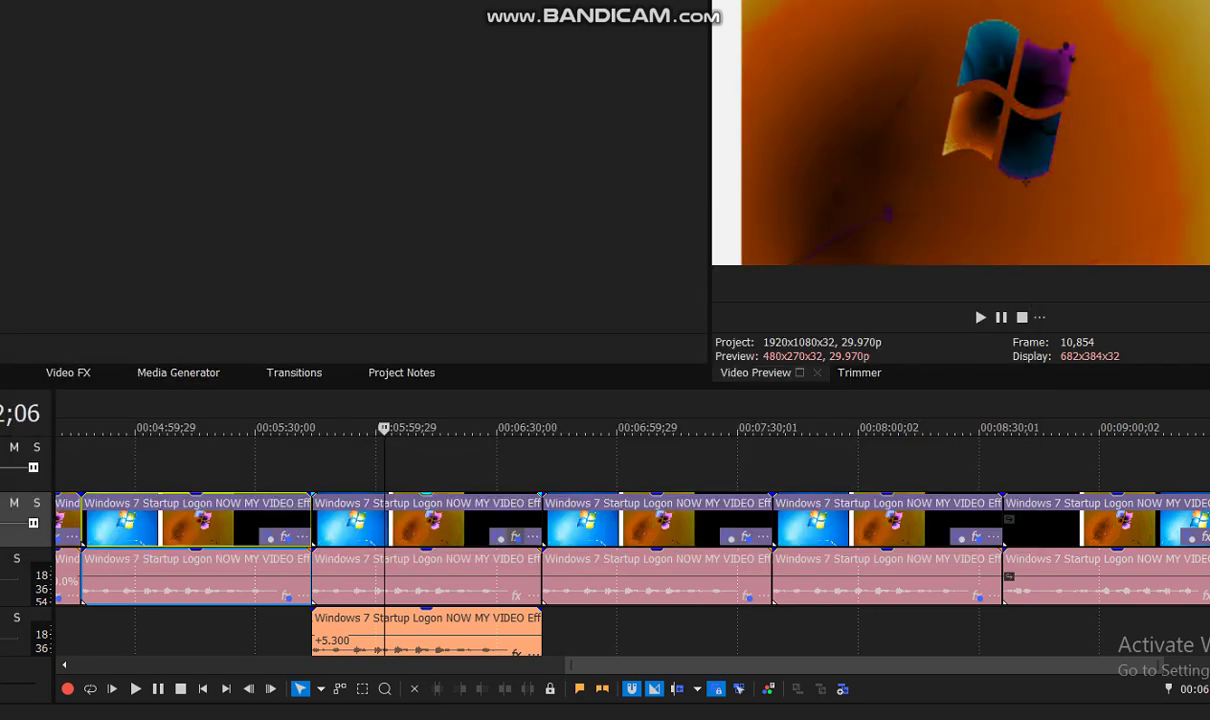
{"action": "left_click", "coordinate": [139, 296]}
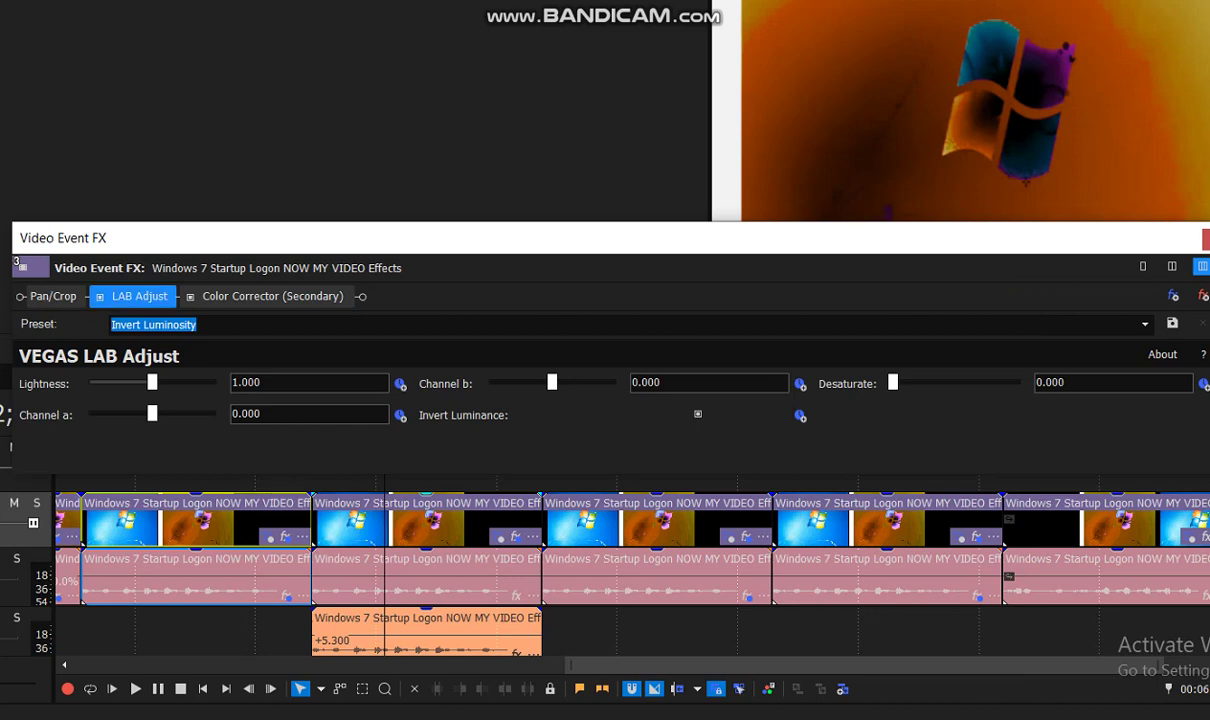
{"action": "left_click", "coordinate": [266, 296]}
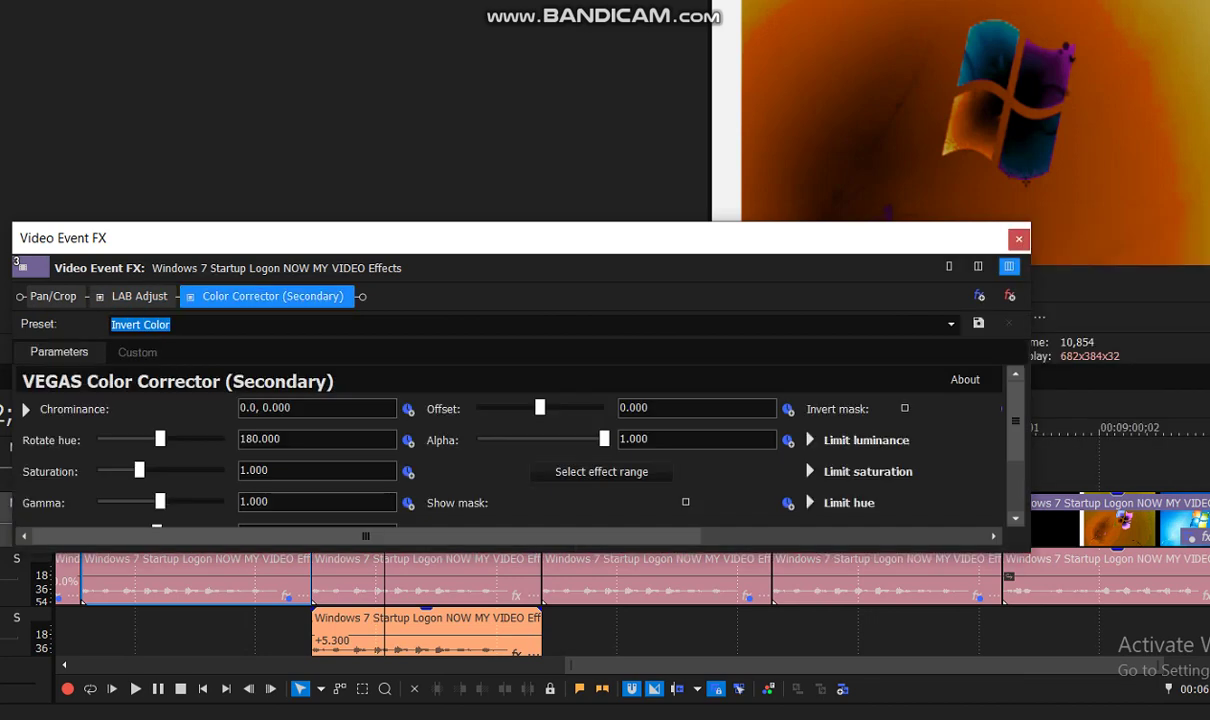
{"action": "scroll", "coordinate": [490, 450], "scroll_direction": "down", "scroll_amount": 1}
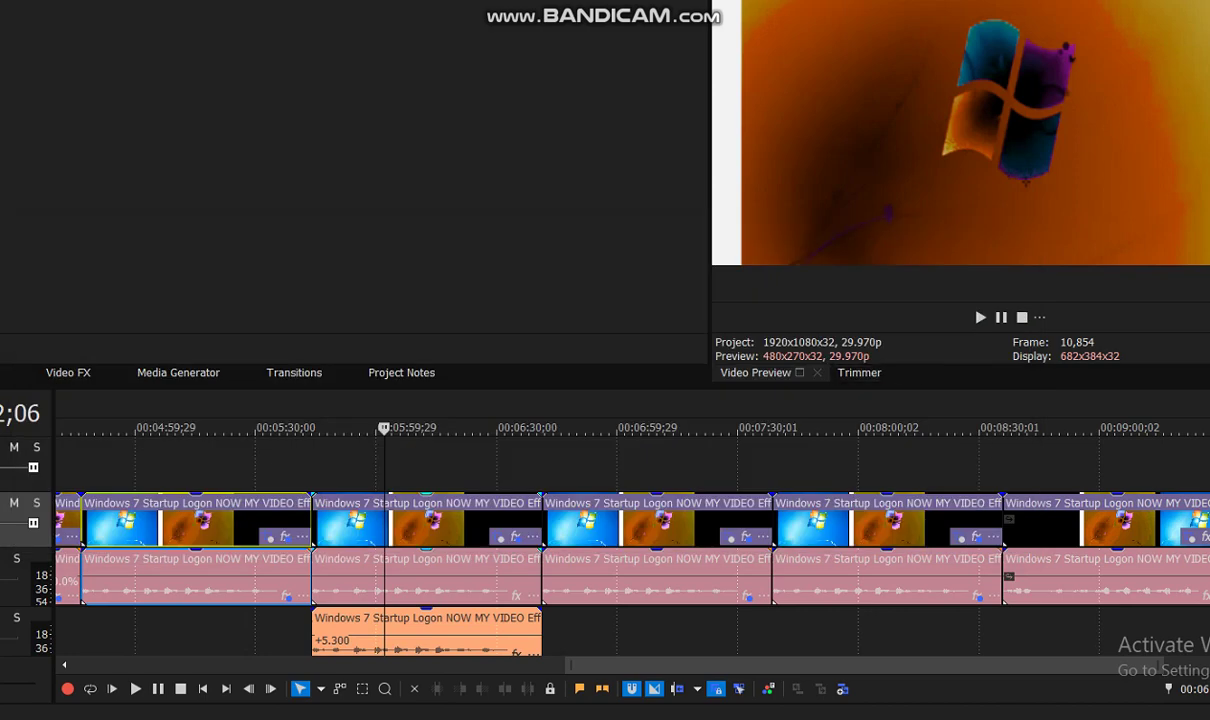
Inspect the time stretch and pitch shift properties of that clip's own audio and of the extra audio event beneath it.
{"action": "right_click", "coordinate": [446, 585]}
{"action": "left_click", "coordinate": [475, 711]}
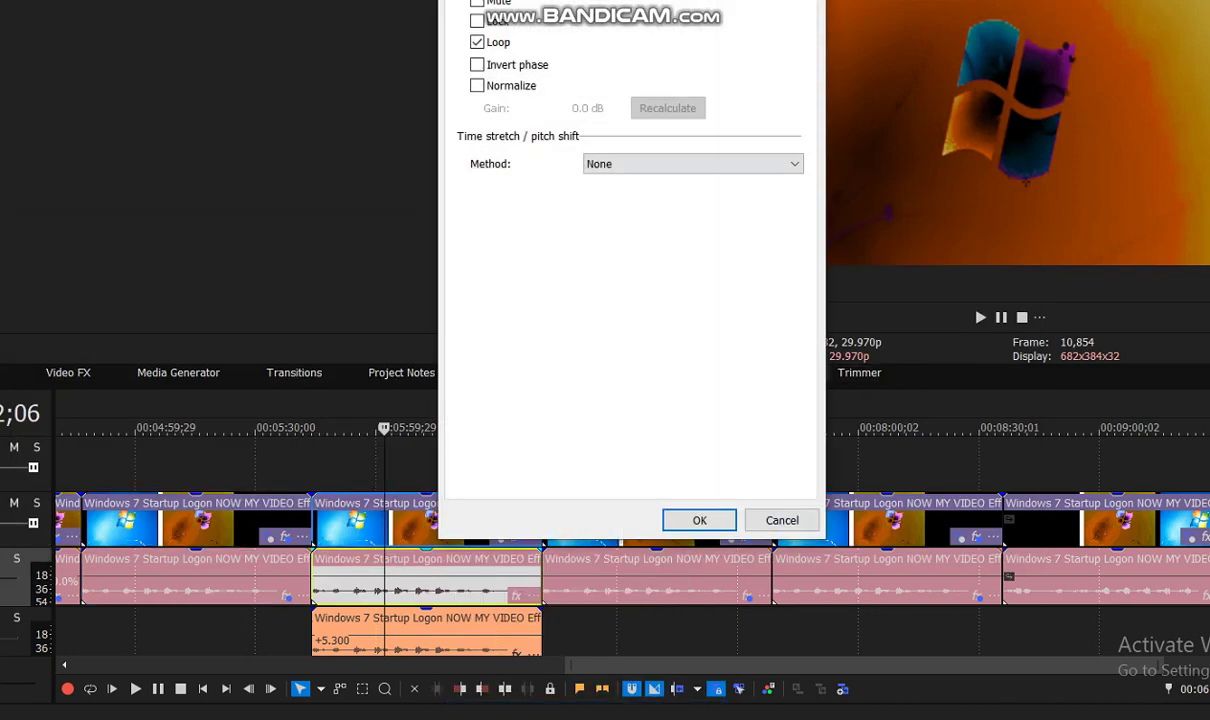
{"action": "left_click", "coordinate": [699, 520]}
{"action": "right_click", "coordinate": [385, 645]}
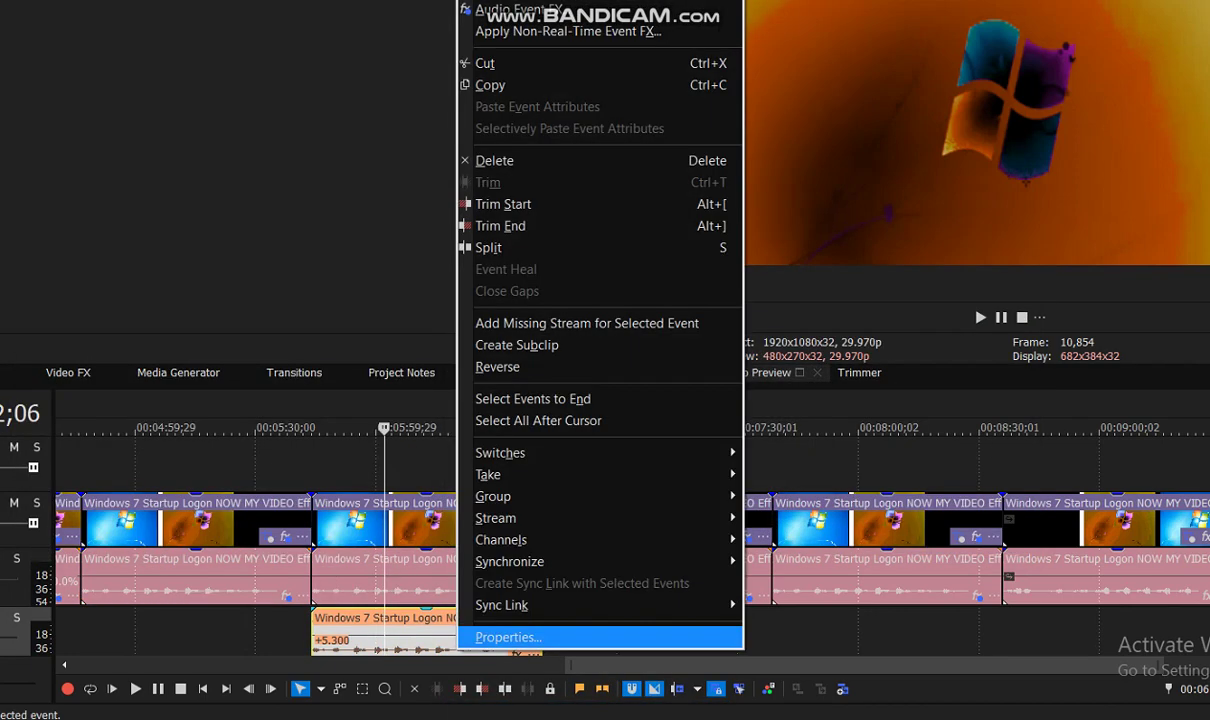
{"action": "left_click", "coordinate": [465, 639]}
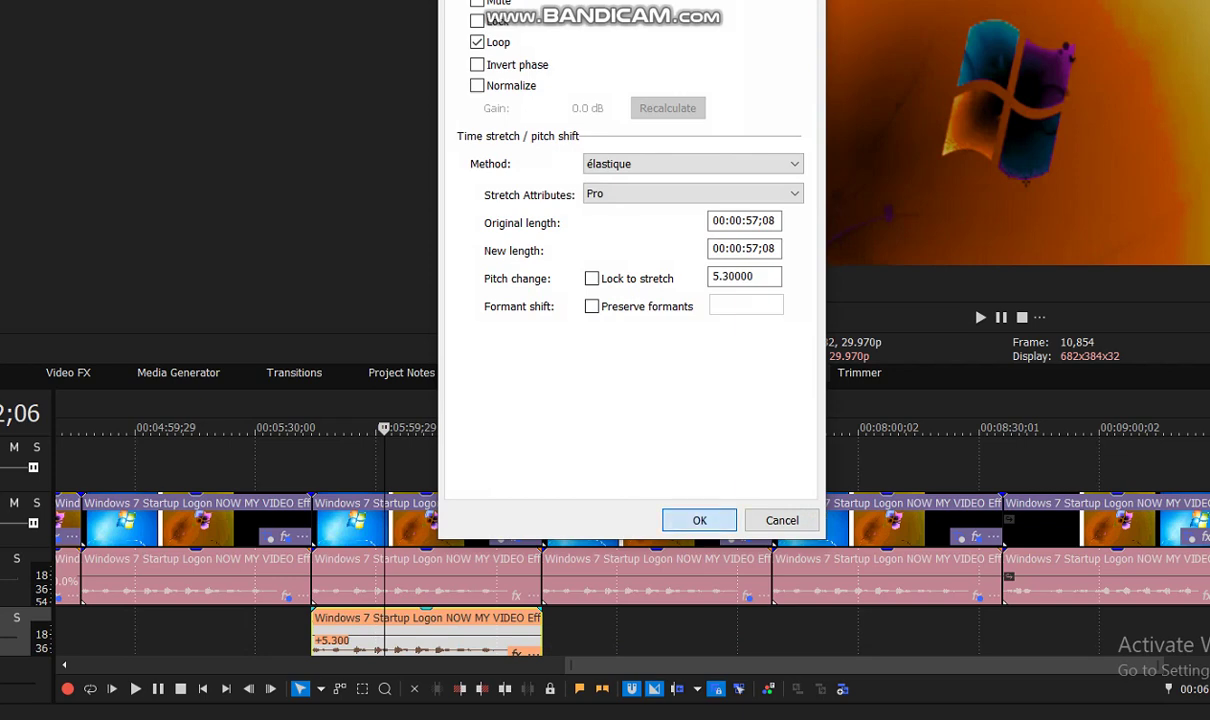
{"action": "left_click", "coordinate": [699, 518]}
Preview the following clip and review its Invert effect and the ExpressFX Chorus and Chorus effects on its audio.
{"action": "key", "text": "Page_Down"}
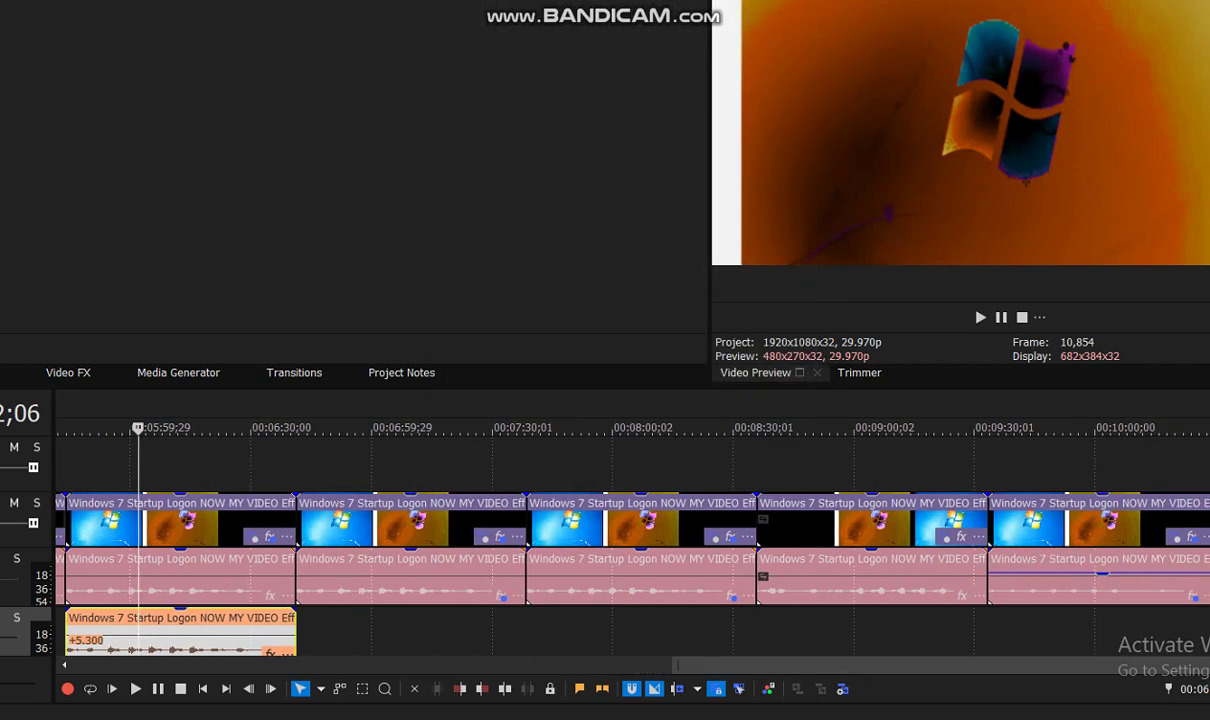
{"action": "left_click", "coordinate": [482, 507]}
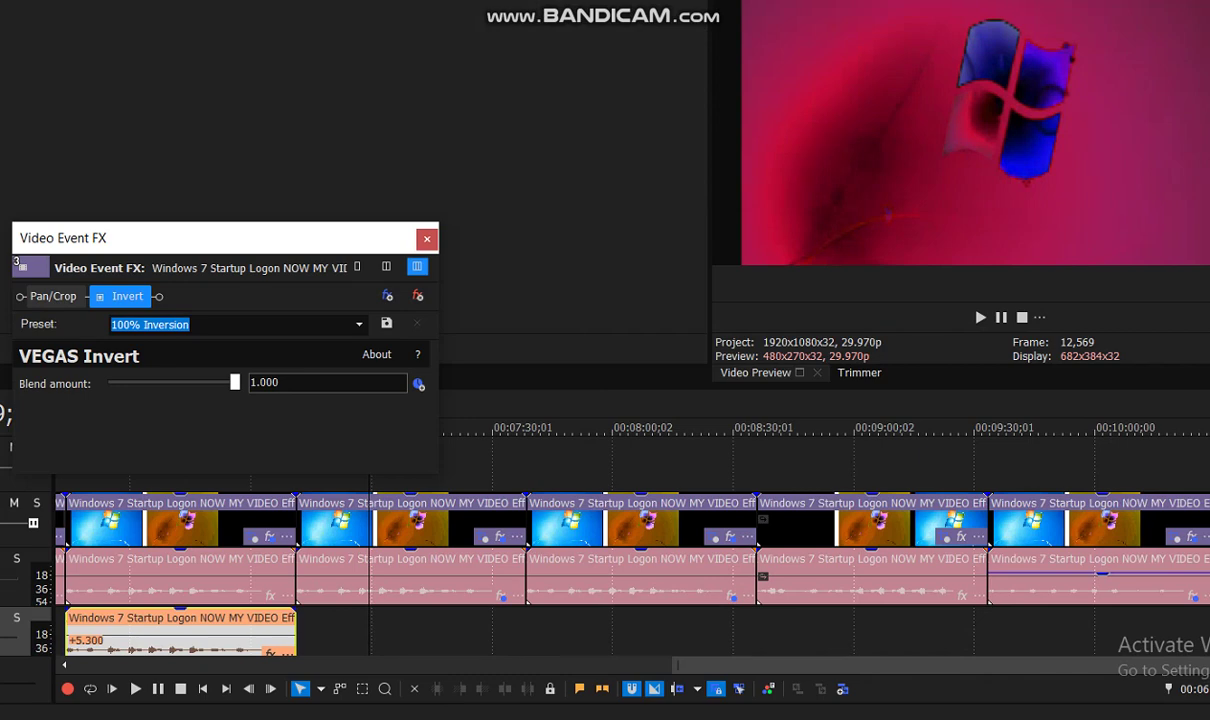
{"action": "left_click", "coordinate": [426, 238]}
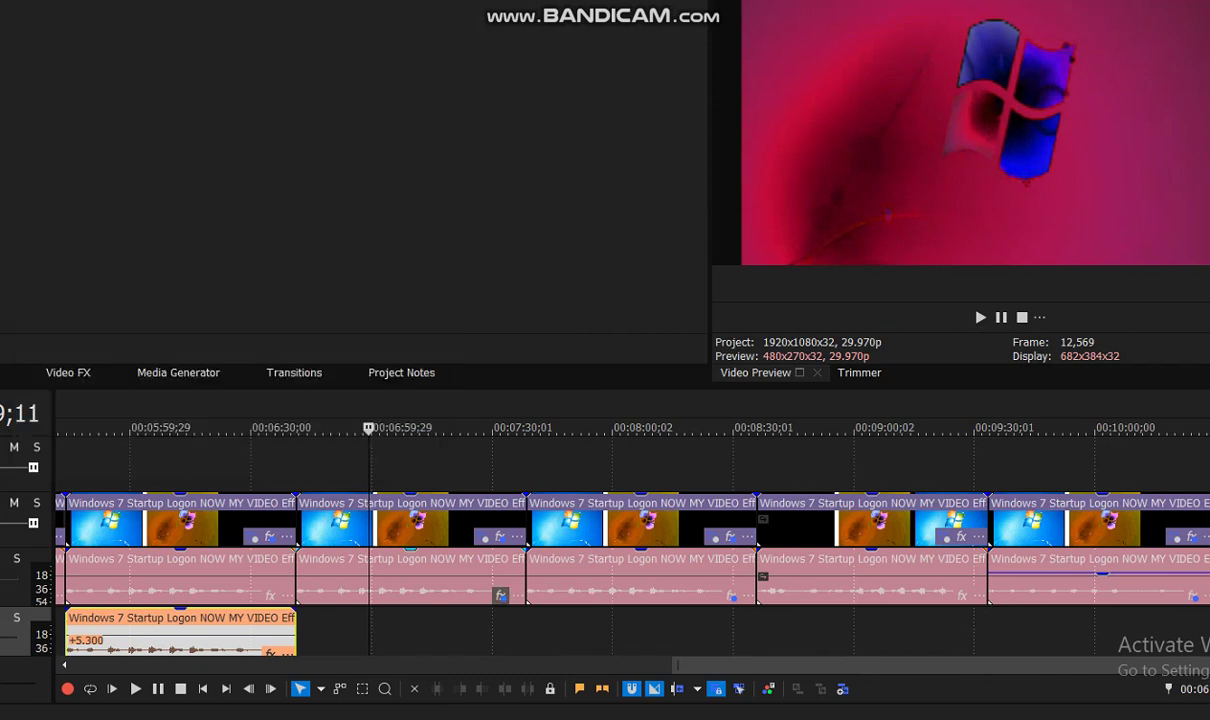
{"action": "left_click", "coordinate": [500, 596]}
{"action": "left_click", "coordinate": [172, 146]}
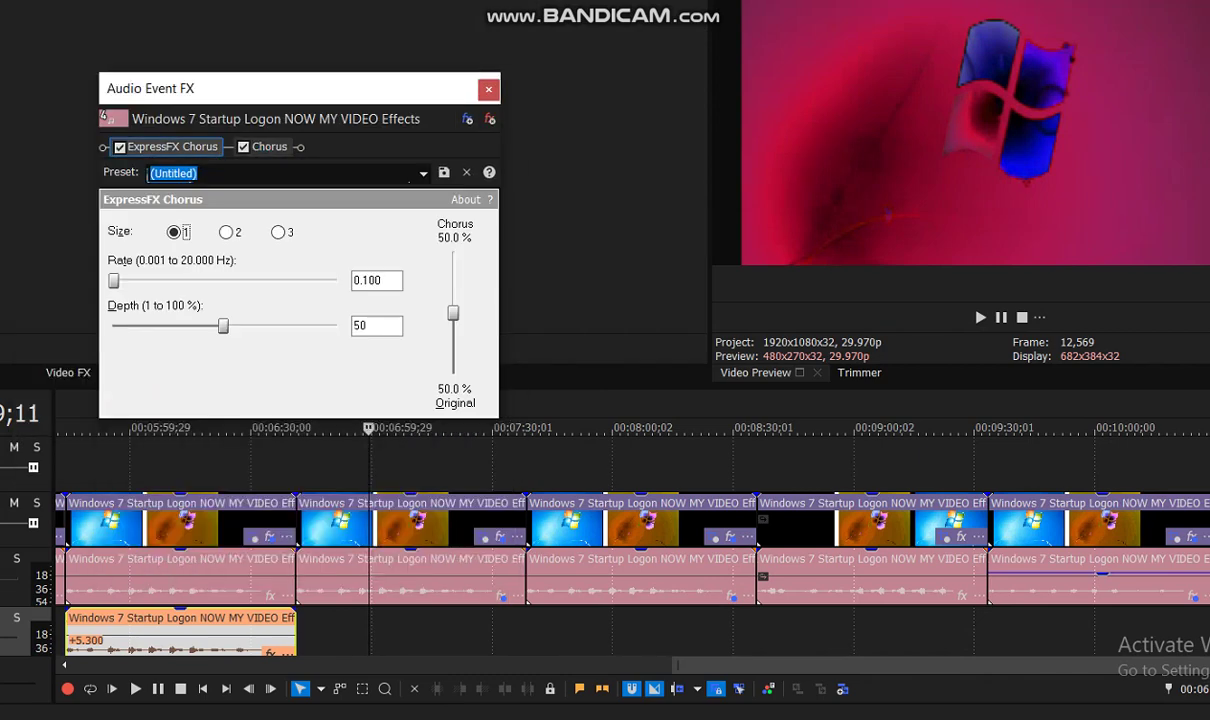
{"action": "left_click", "coordinate": [265, 146]}
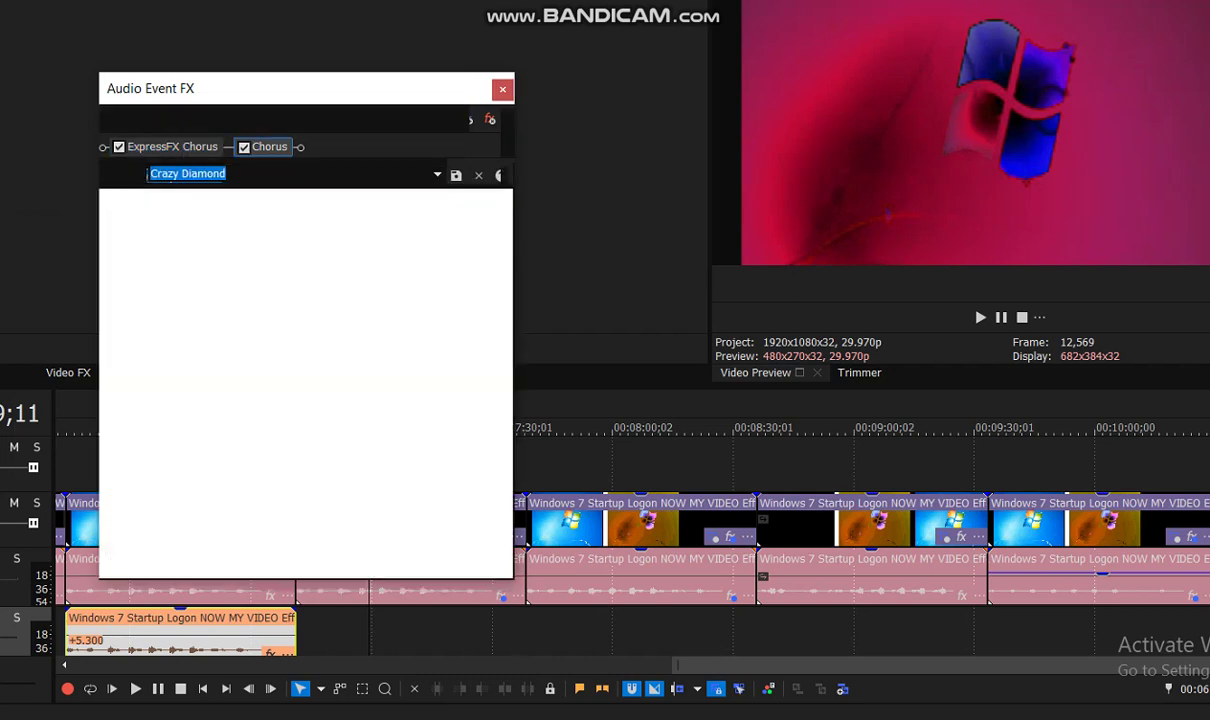
{"action": "left_click", "coordinate": [488, 88]}
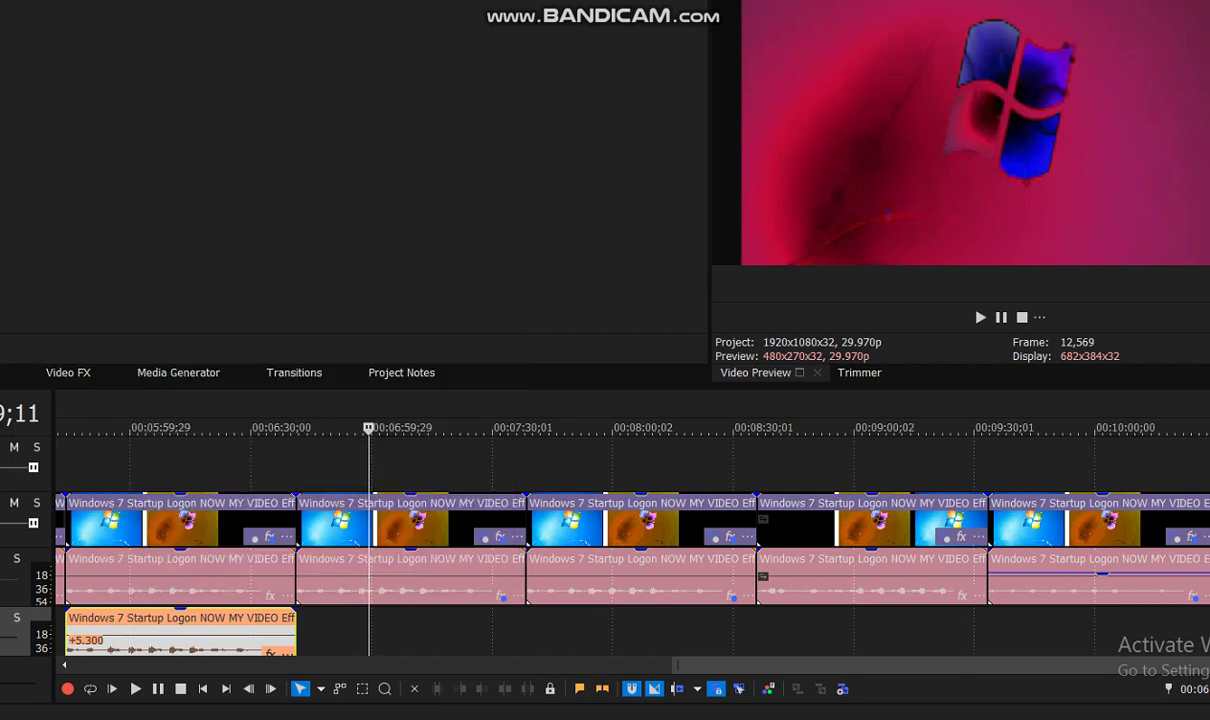
Review the LAB Adjust effect on the overlay clip above the clip with the Invert effect, and check its track's options.
{"action": "key", "text": "ctrl+v"}
{"action": "left_click", "coordinate": [480, 480]}
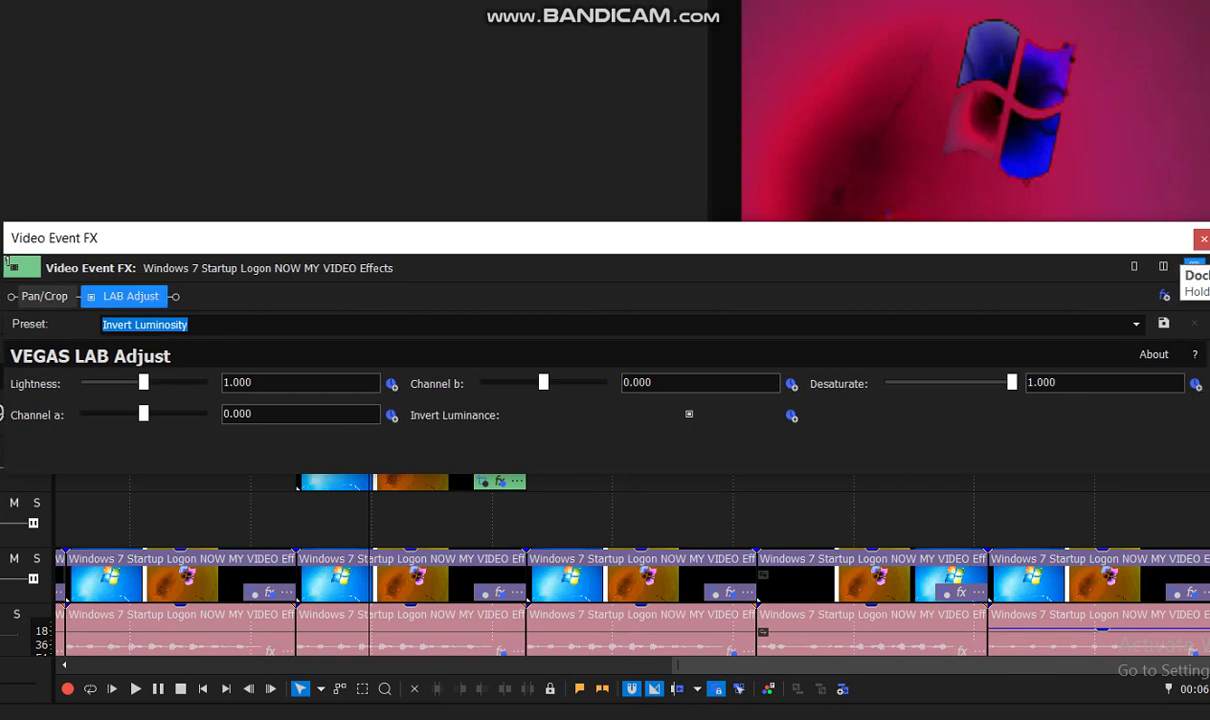
{"action": "left_click", "coordinate": [1192, 238]}
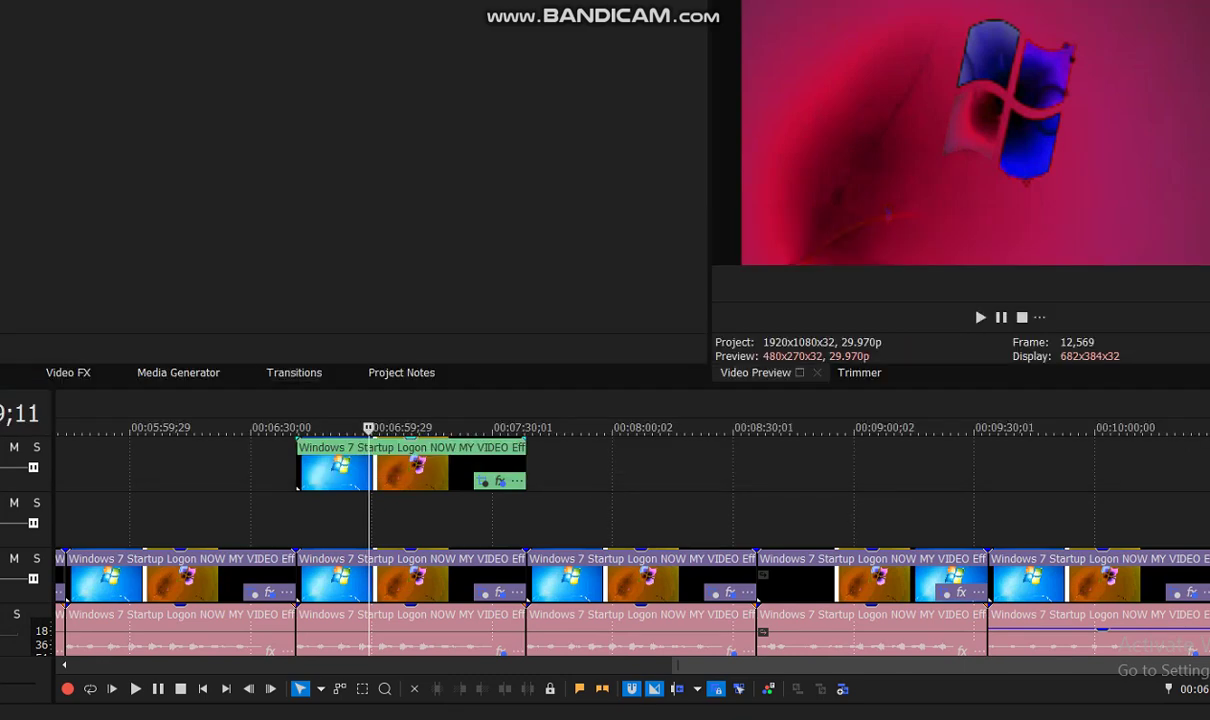
{"action": "right_click", "coordinate": [30, 455]}
{"action": "key", "text": "Escape"}
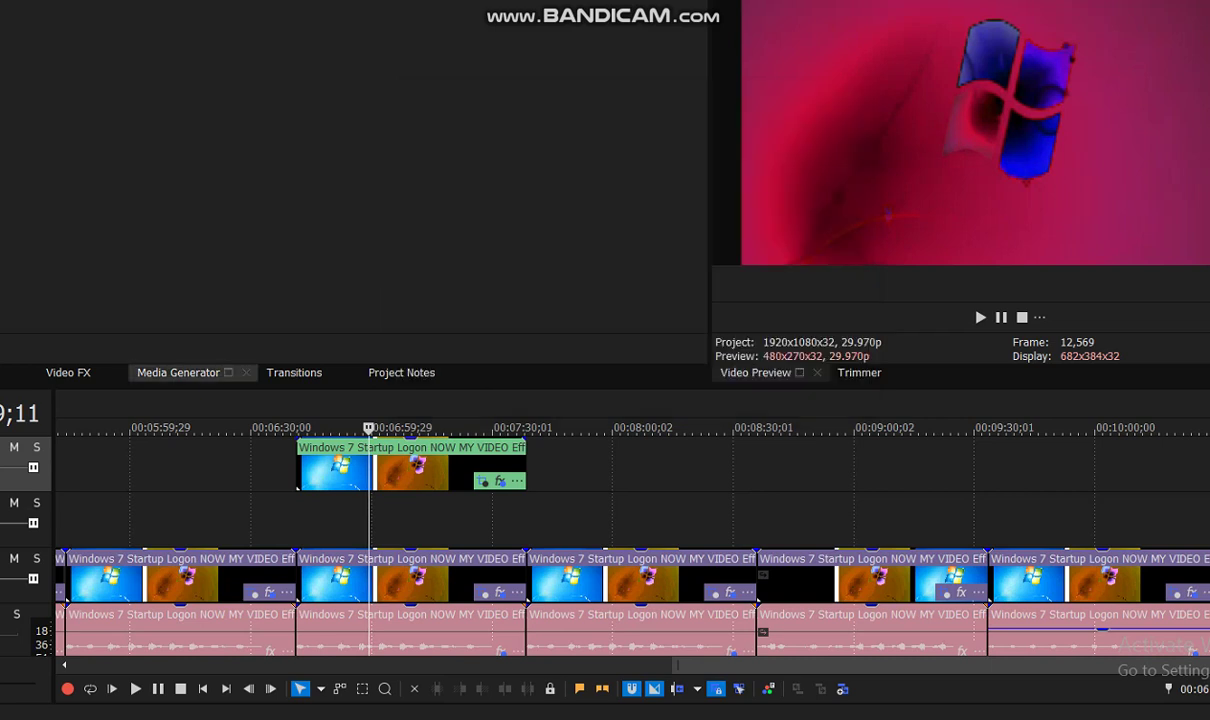
{"action": "right_click", "coordinate": [30, 455]}
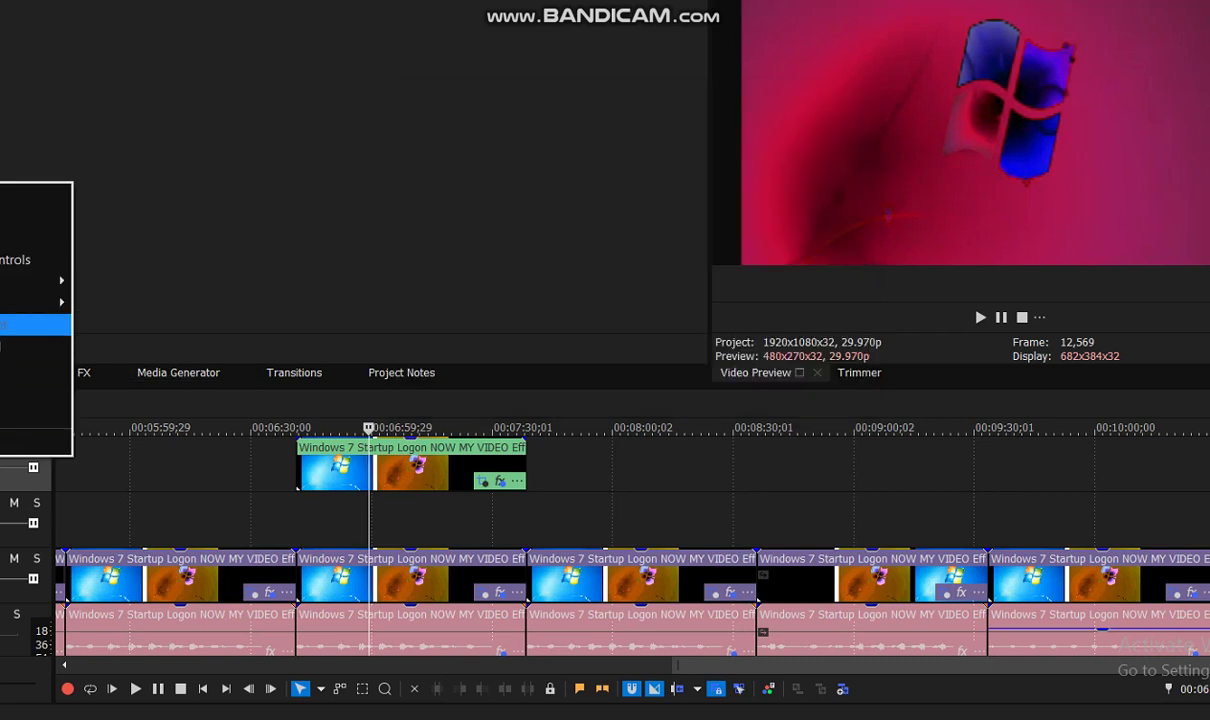
{"action": "mouse_move", "coordinate": [35, 302]}
{"action": "left_click", "coordinate": [118, 617]}
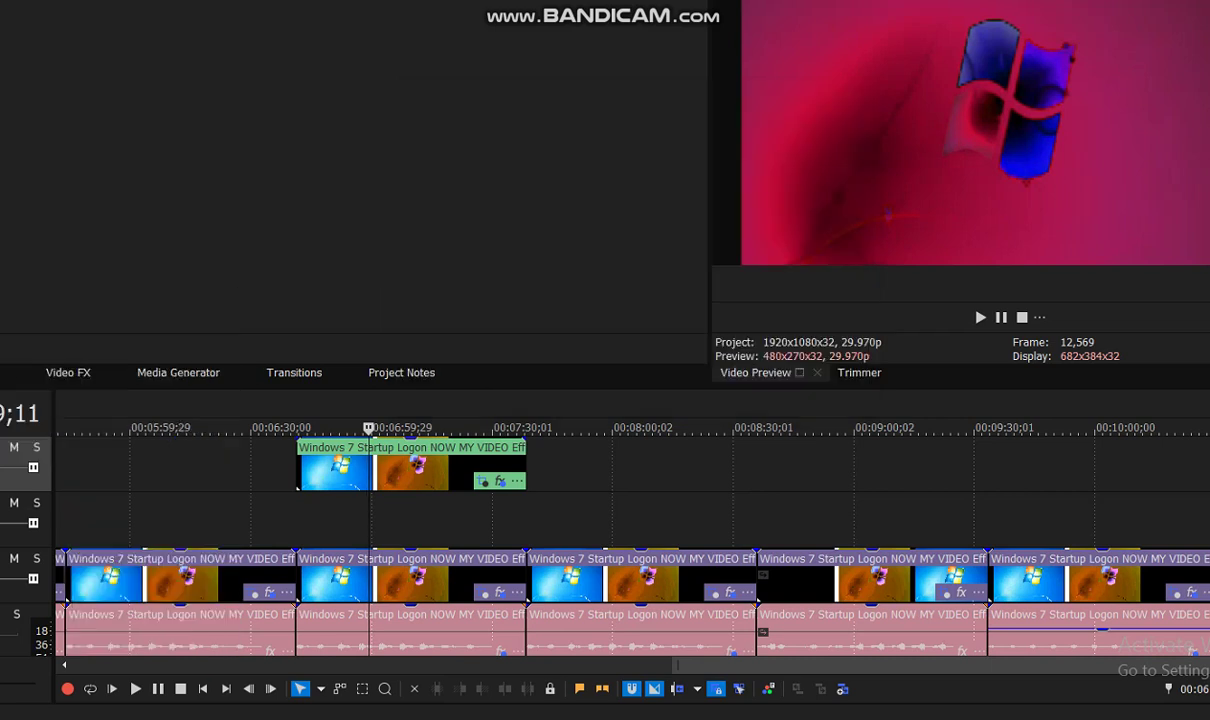
Preview the next clip and review its two Mirror effects and the Resonant Filter on its audio.
{"action": "left_click", "coordinate": [568, 427]}
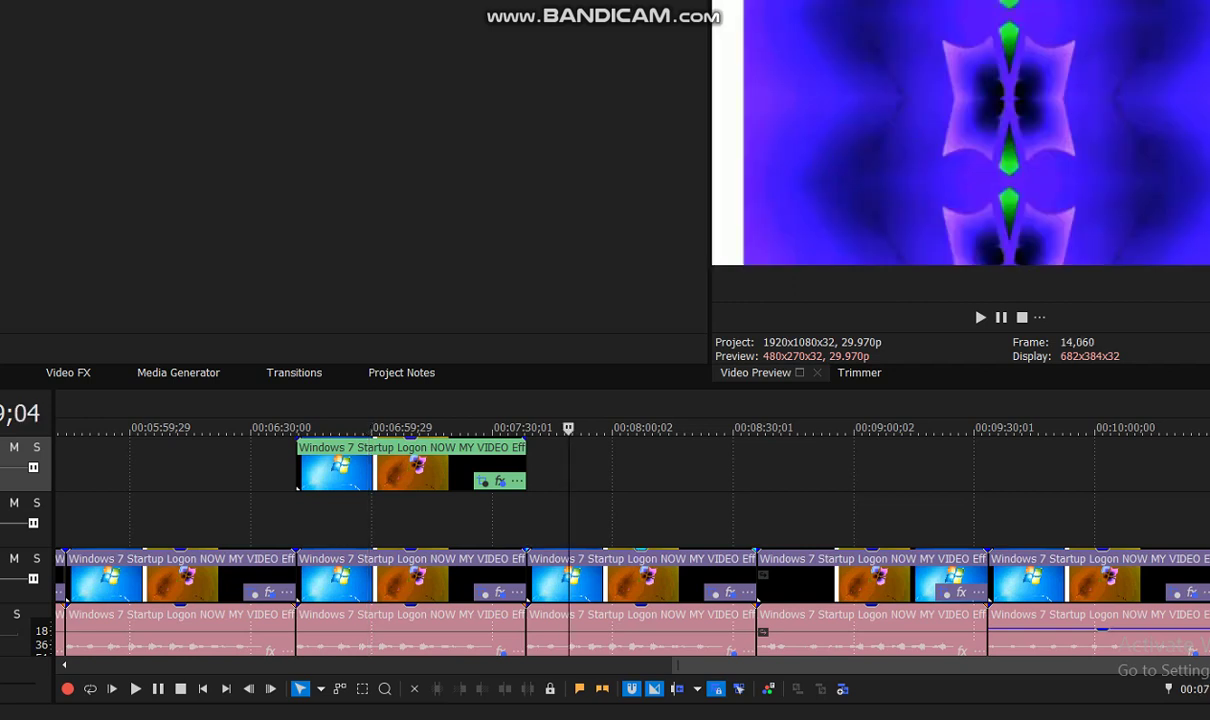
{"action": "left_click", "coordinate": [730, 591]}
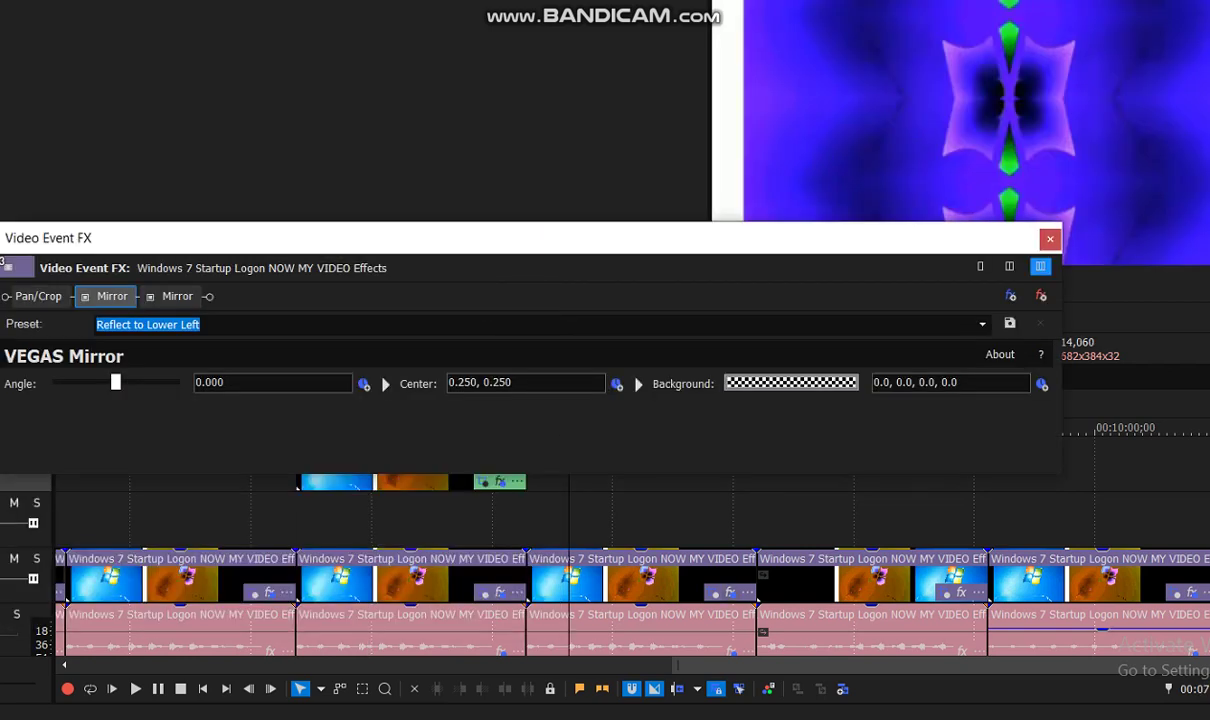
{"action": "left_click", "coordinate": [177, 296]}
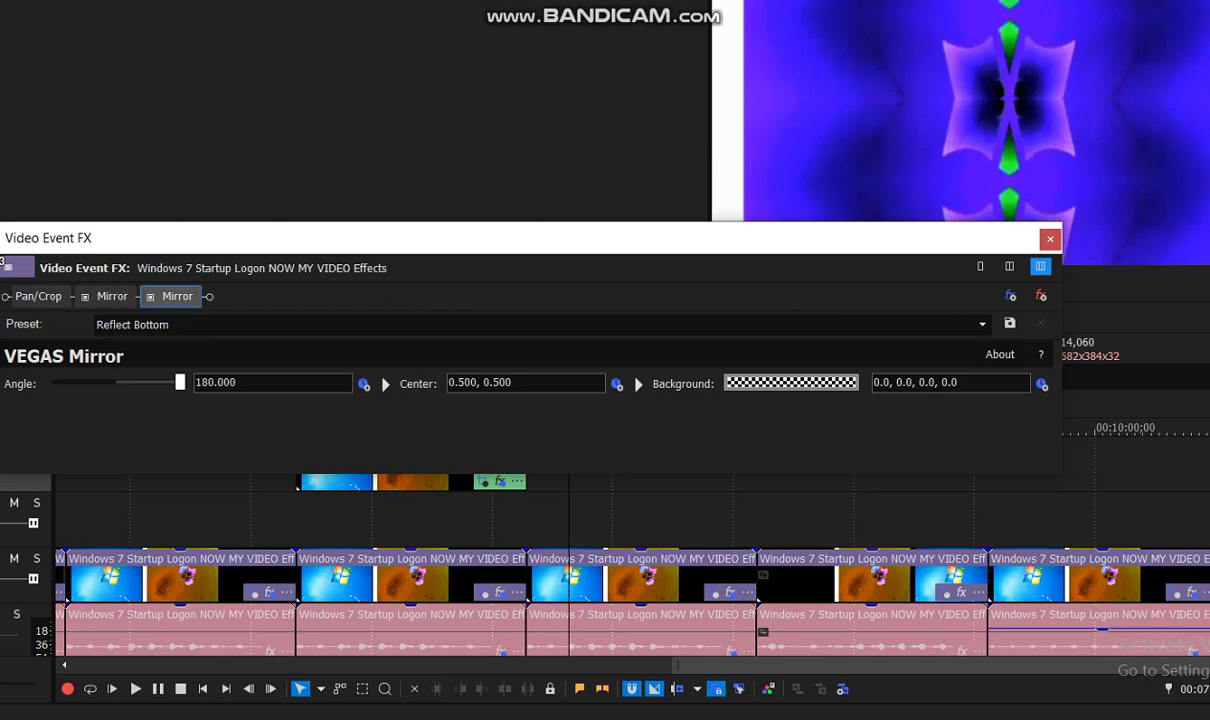
{"action": "left_click", "coordinate": [1050, 238]}
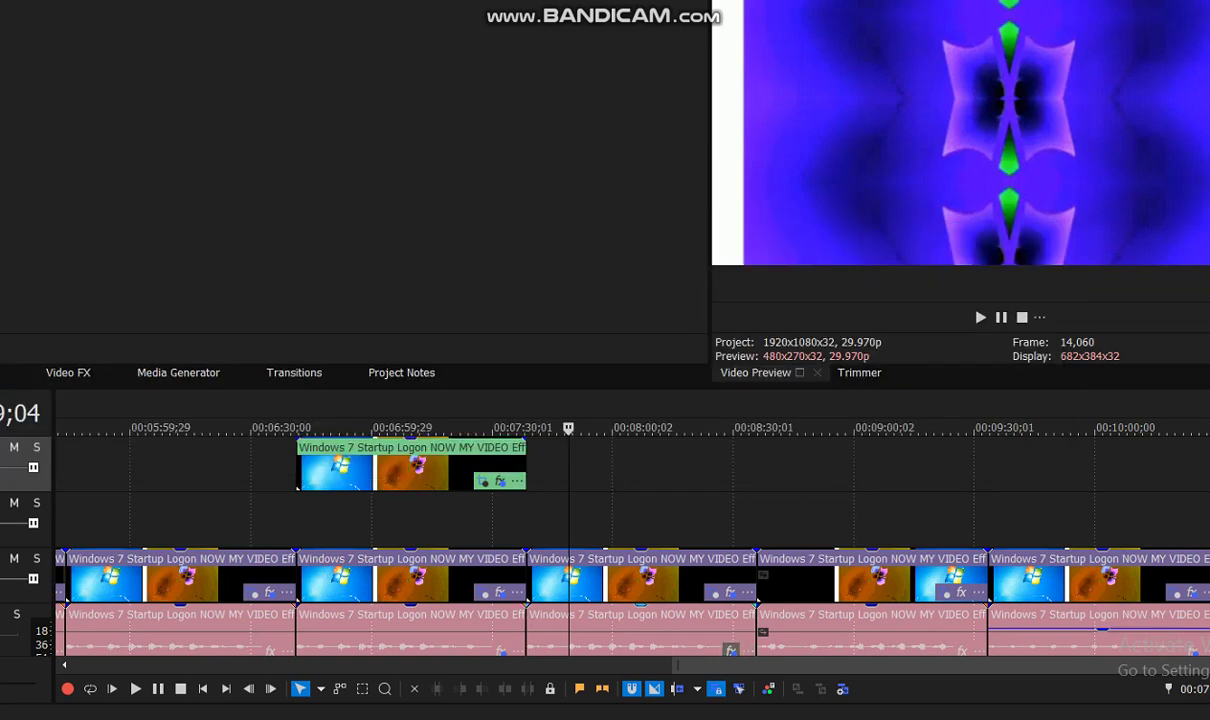
{"action": "left_click", "coordinate": [730, 651]}
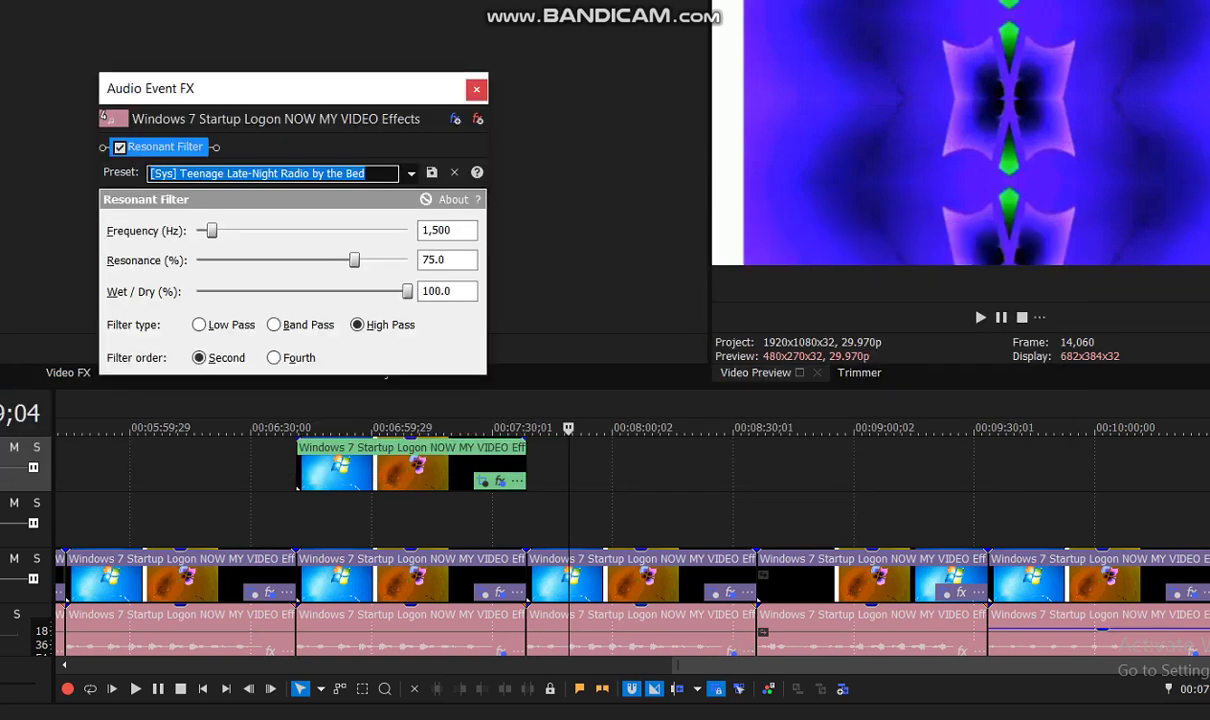
{"action": "left_click", "coordinate": [476, 88]}
Preview the reversed subclip and check its Reverse option and Pan/Crop settings.
{"action": "left_click", "coordinate": [779, 428]}
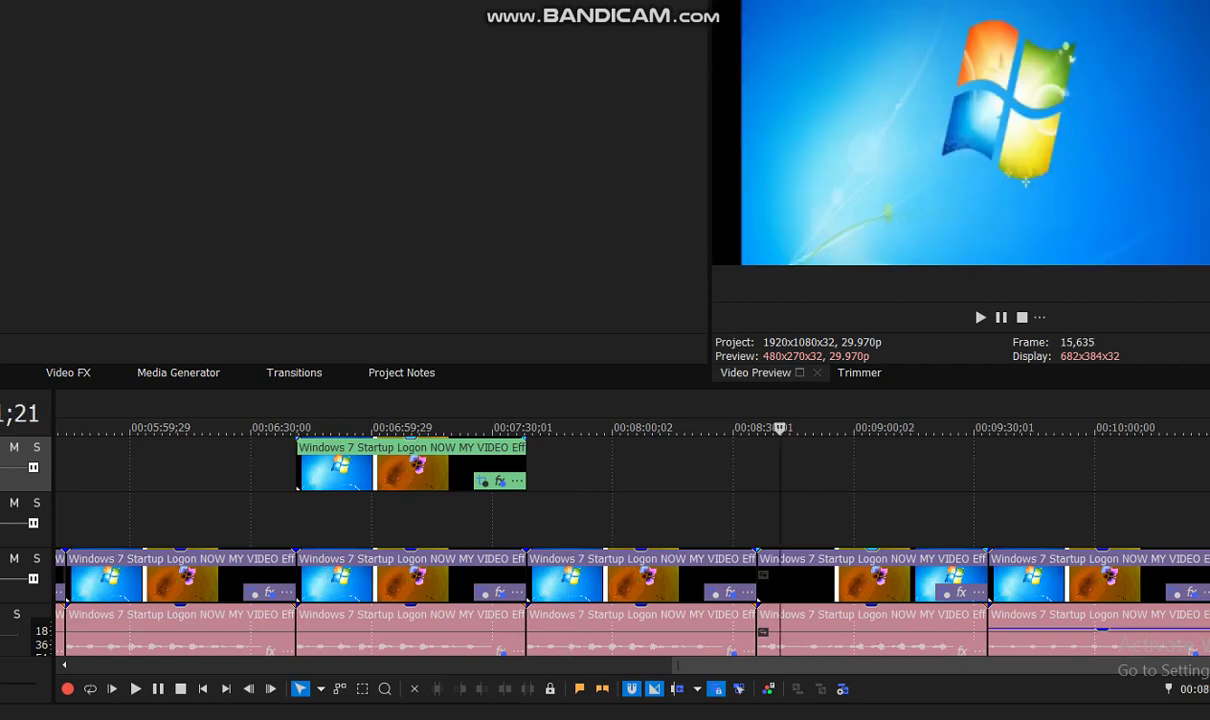
{"action": "right_click", "coordinate": [843, 578]}
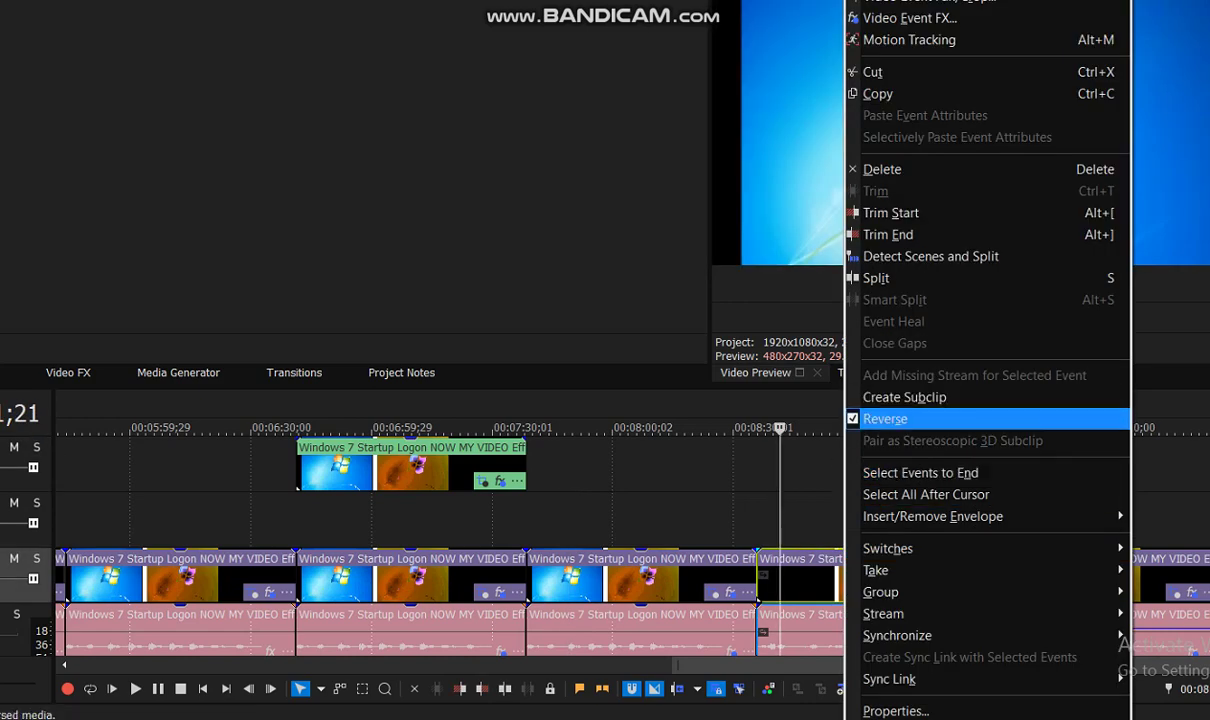
{"action": "left_click", "coordinate": [885, 419]}
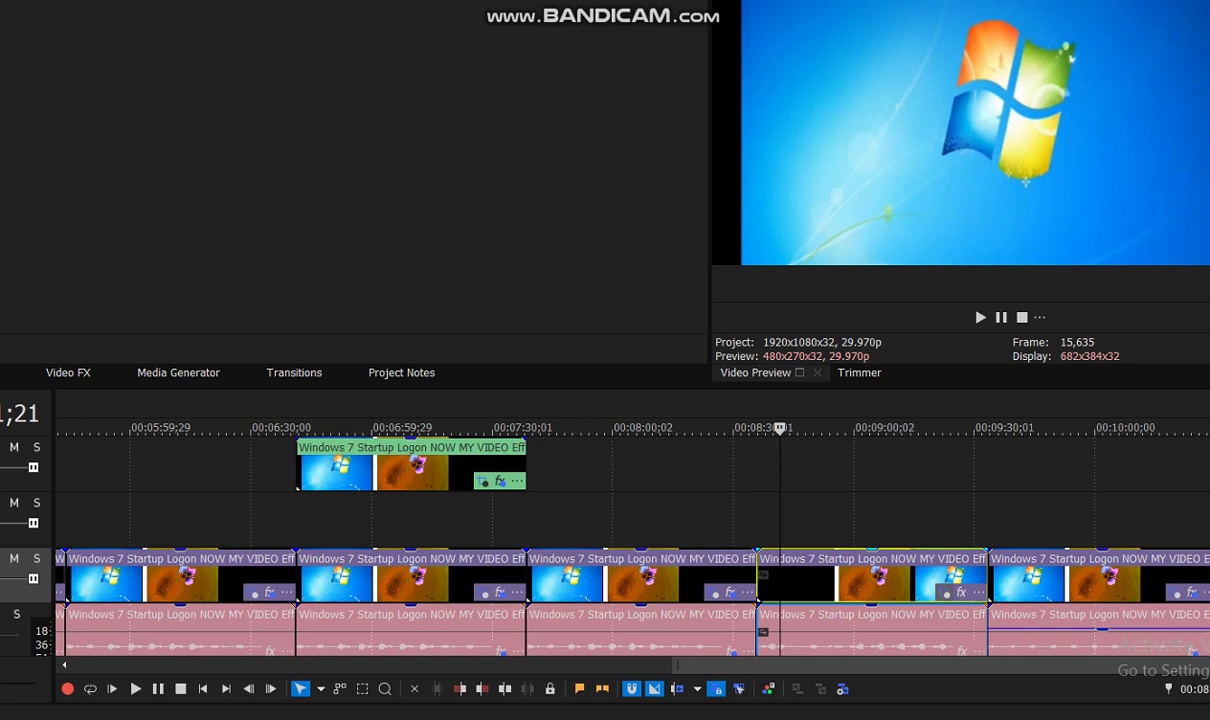
{"action": "left_click", "coordinate": [947, 592]}
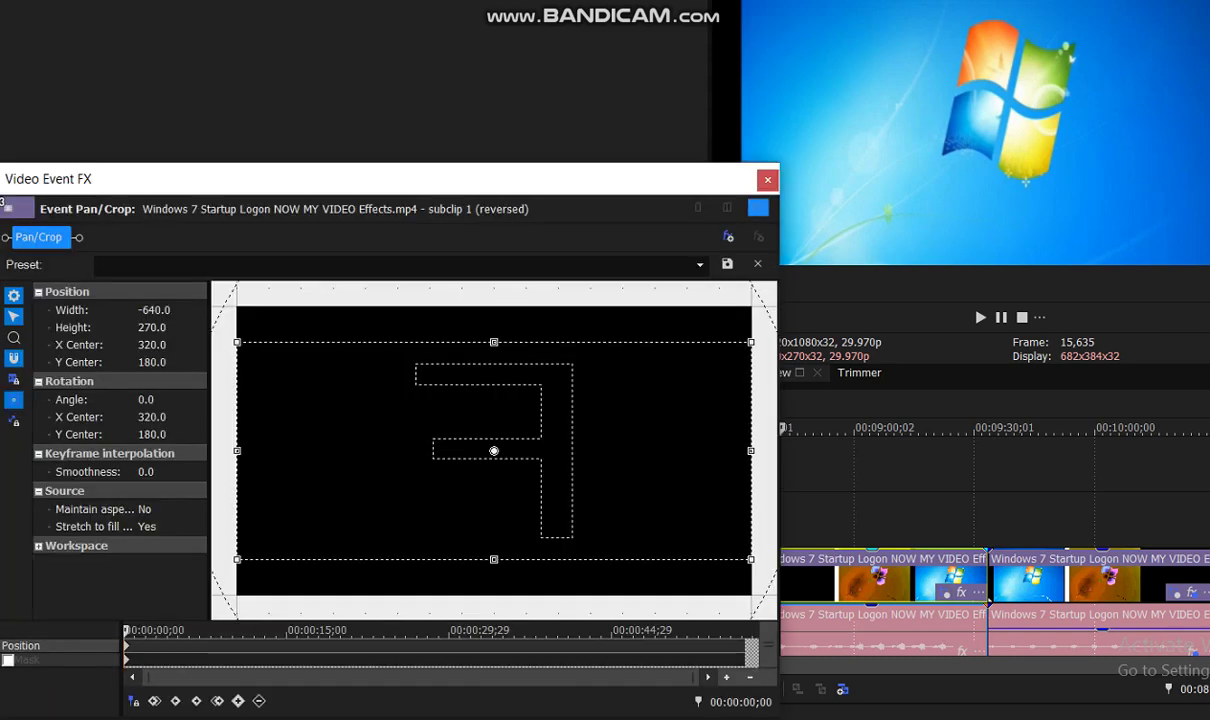
{"action": "left_click", "coordinate": [767, 179]}
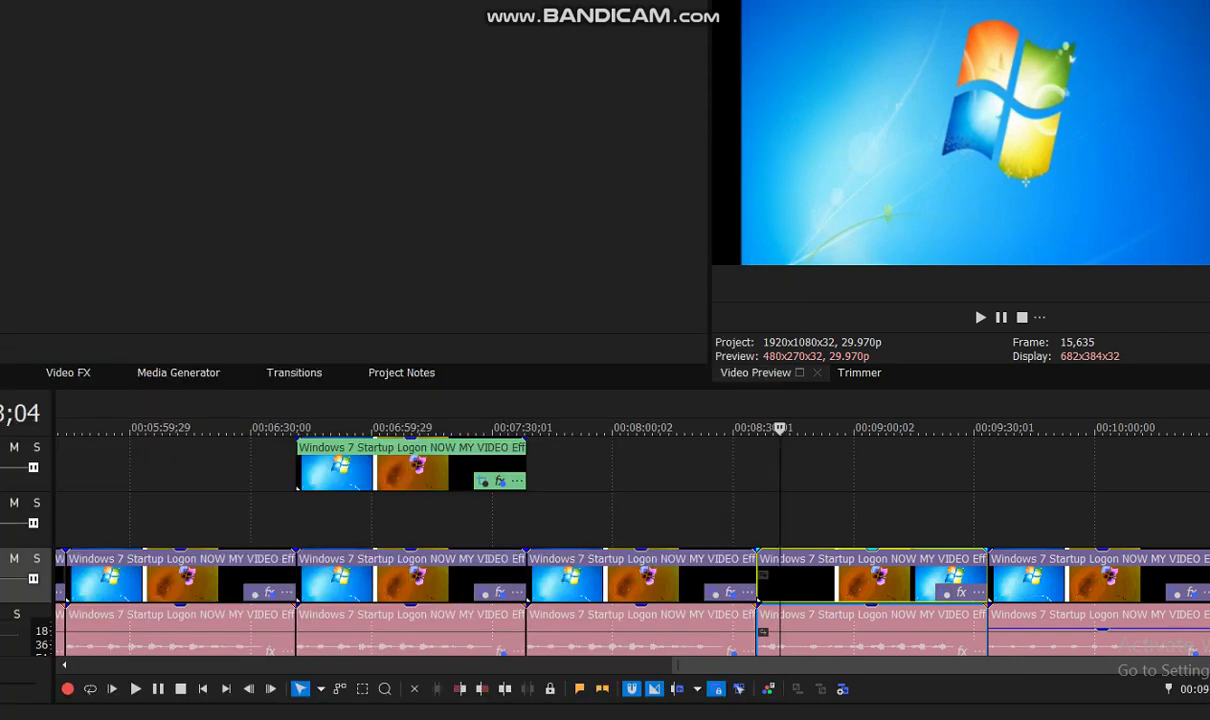
Review the Pan/Crop, Invert, HSL Adjust, Channel Blend and Picture In Picture settings on the clip following the reversed subclip.
{"action": "left_click", "coordinate": [1192, 592]}
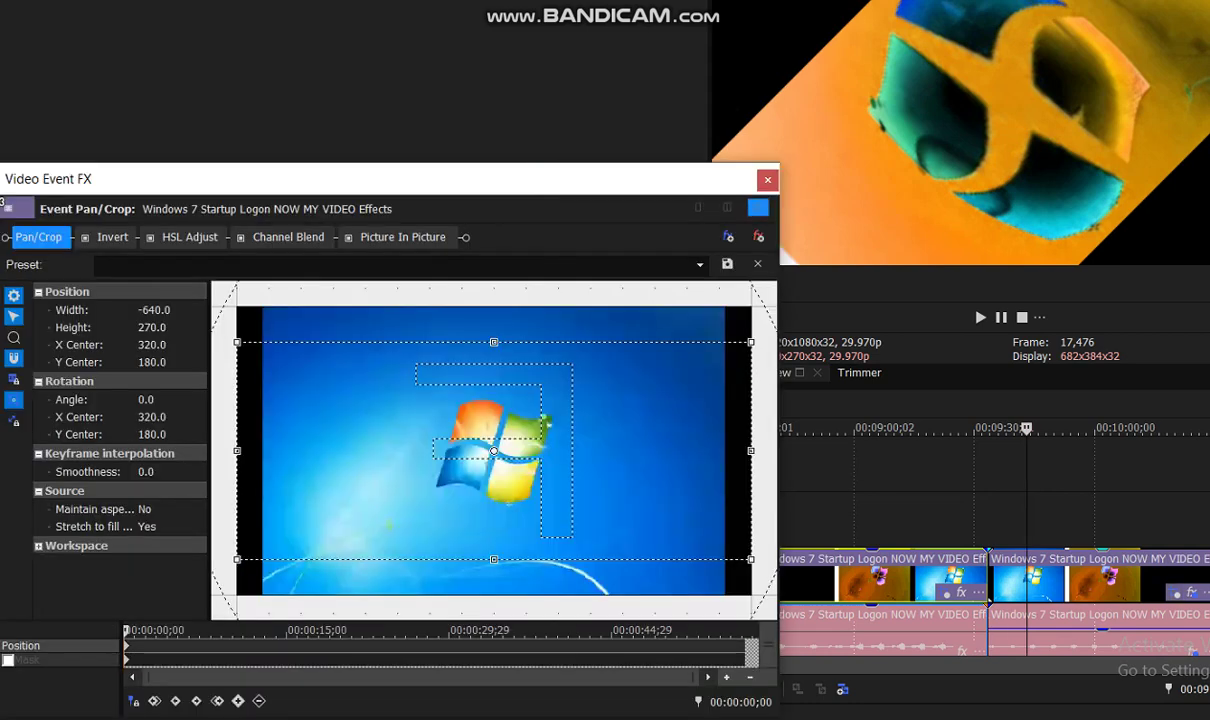
{"action": "left_click", "coordinate": [112, 237]}
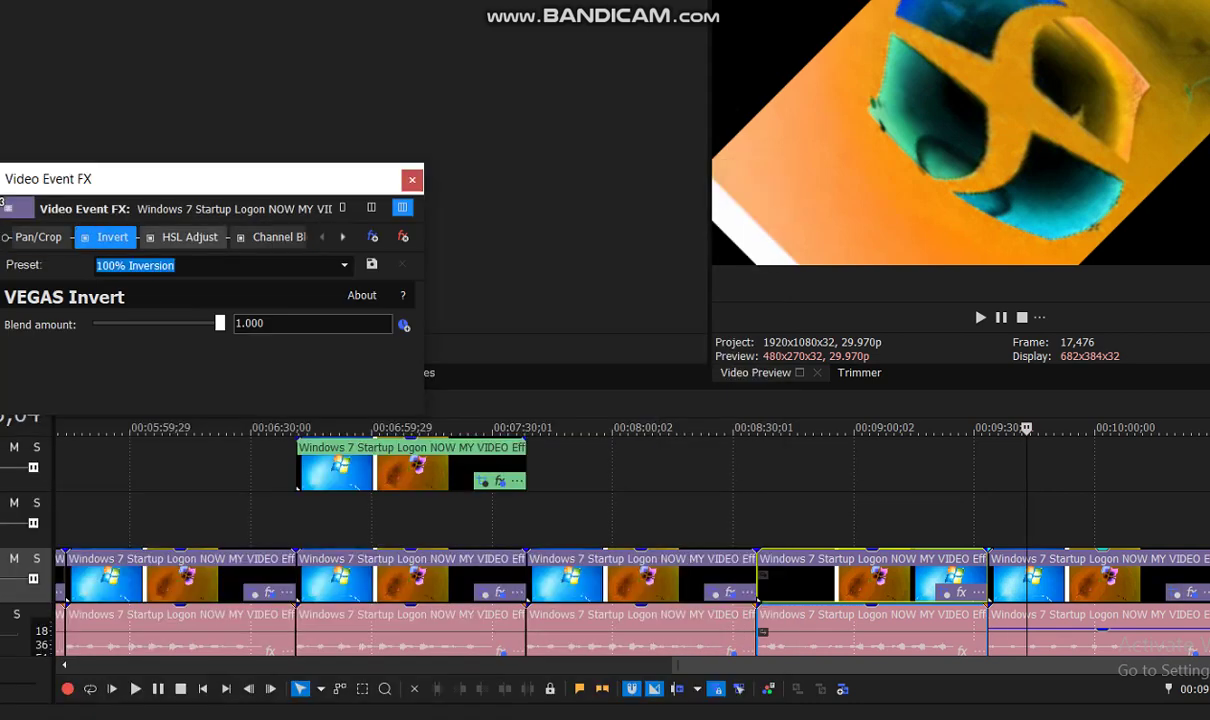
{"action": "left_click", "coordinate": [189, 237]}
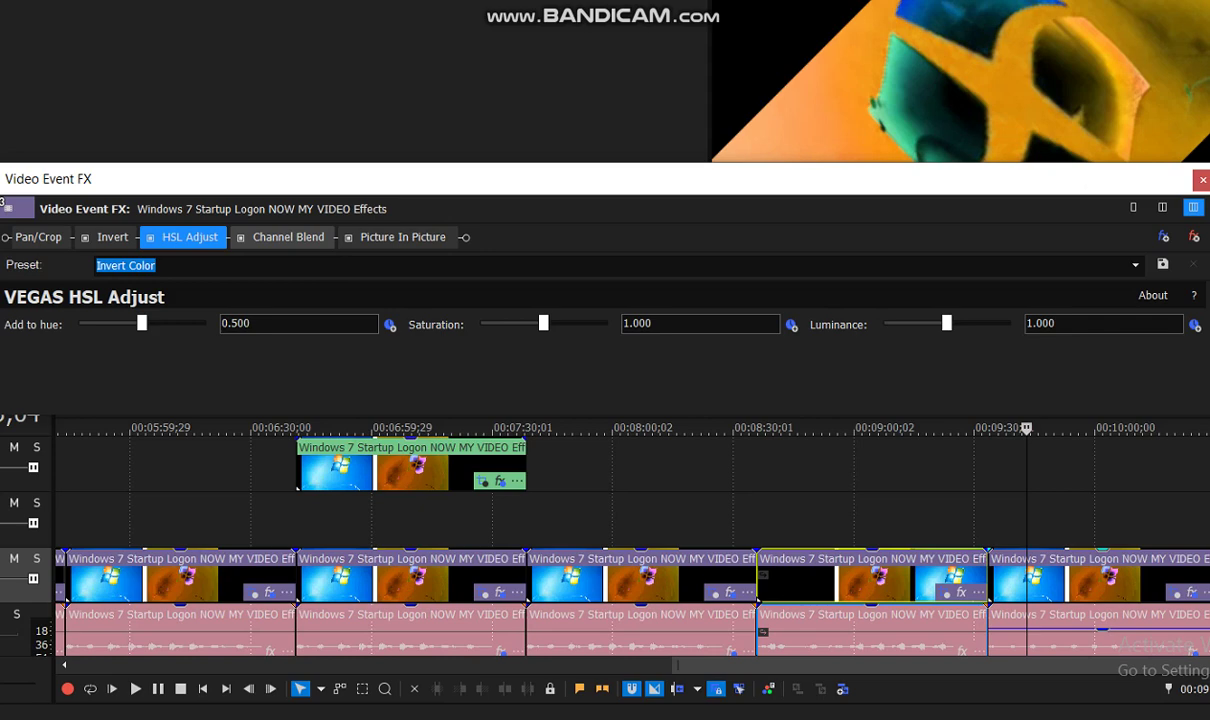
{"action": "left_click", "coordinate": [288, 237]}
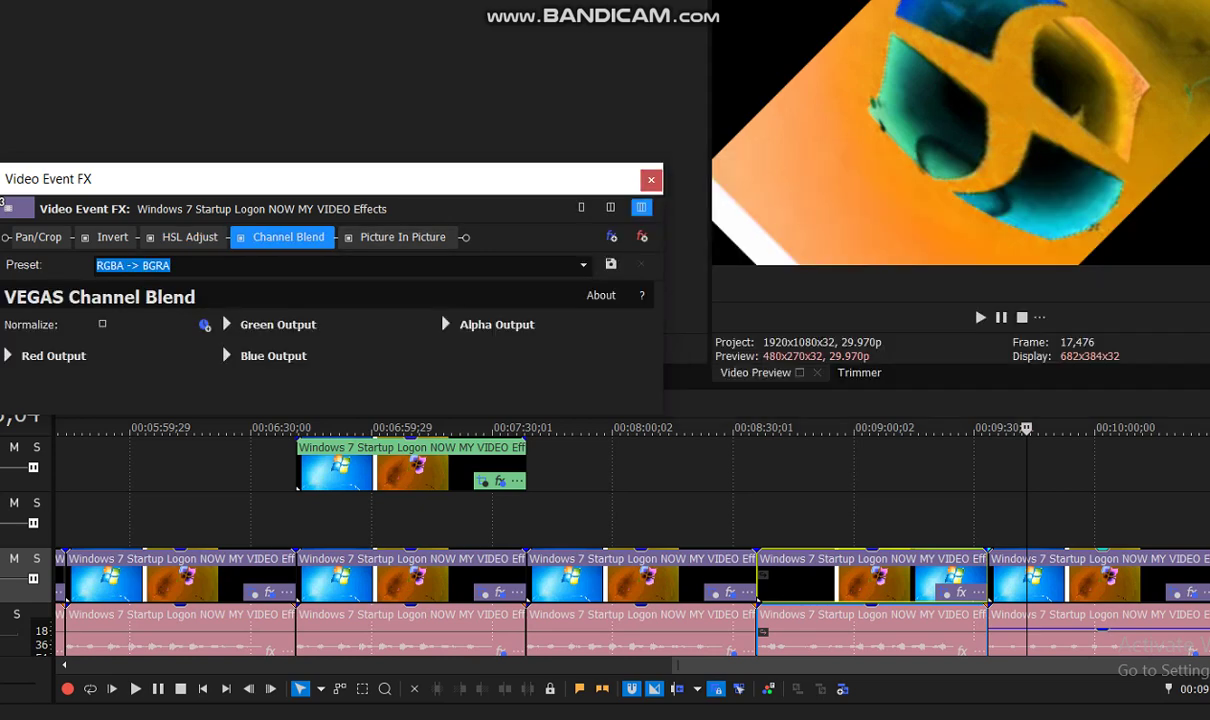
{"action": "left_click", "coordinate": [402, 237]}
{"action": "left_click", "coordinate": [1180, 179]}
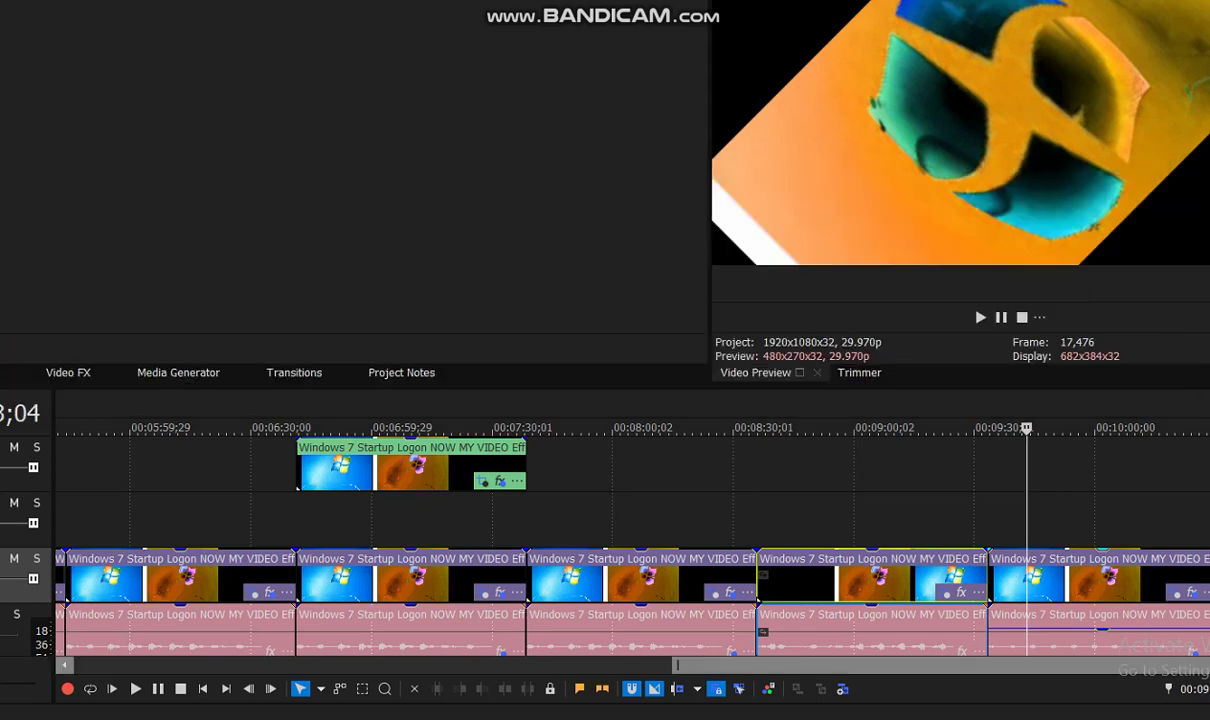
Review the ExpressFX Delay and Wave Hammer Surround effects on the audio of the clip following the reversed subclip.
{"action": "scroll", "coordinate": [600, 520], "scroll_direction": "down", "scroll_amount": 1}
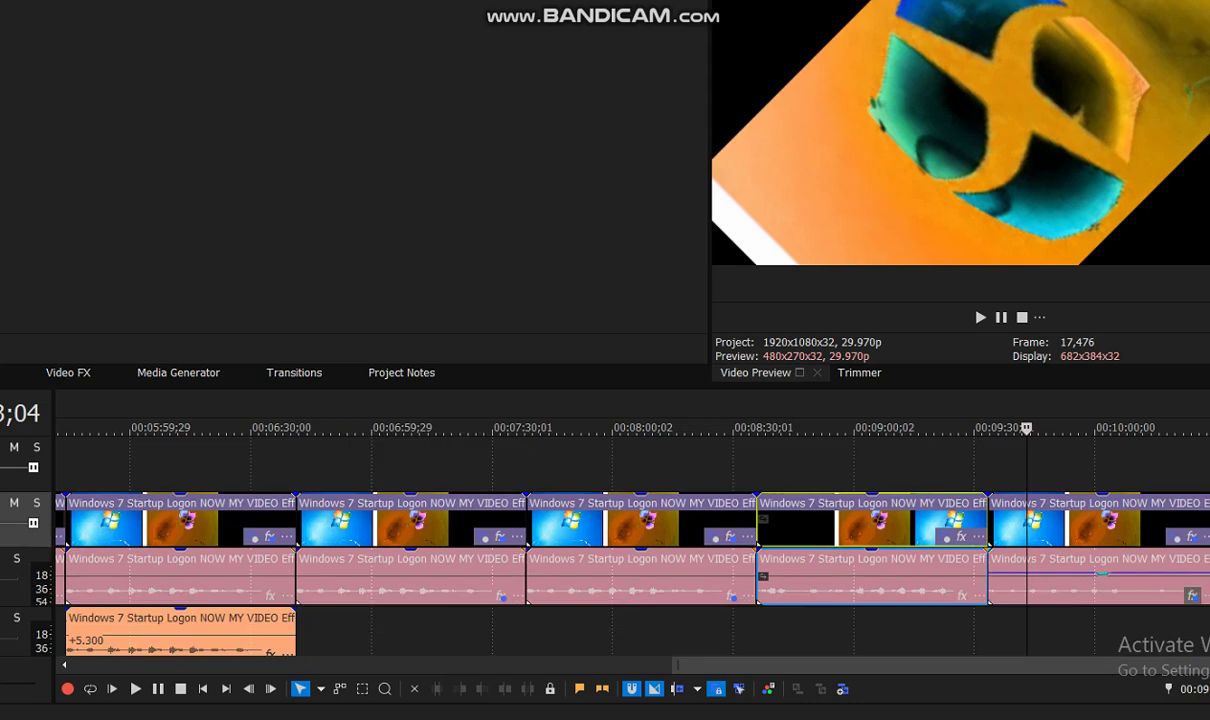
{"action": "left_click", "coordinate": [1127, 560]}
{"action": "left_click", "coordinate": [305, 146]}
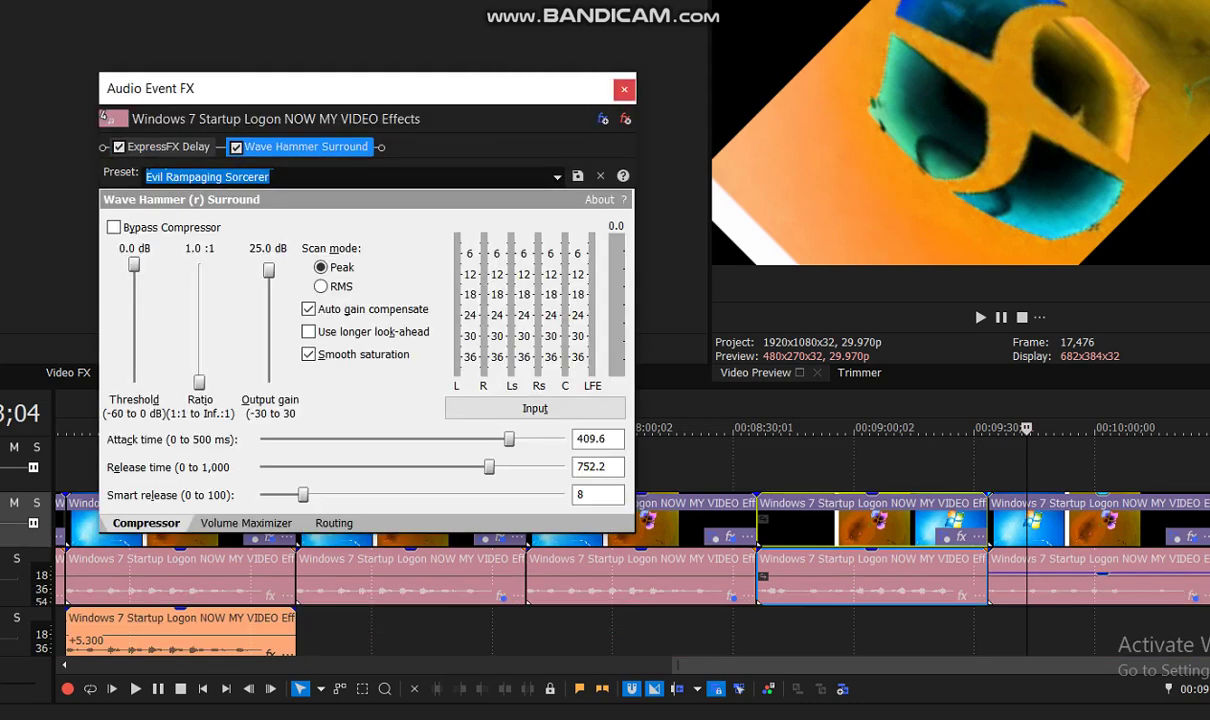
{"action": "left_click", "coordinate": [624, 89]}
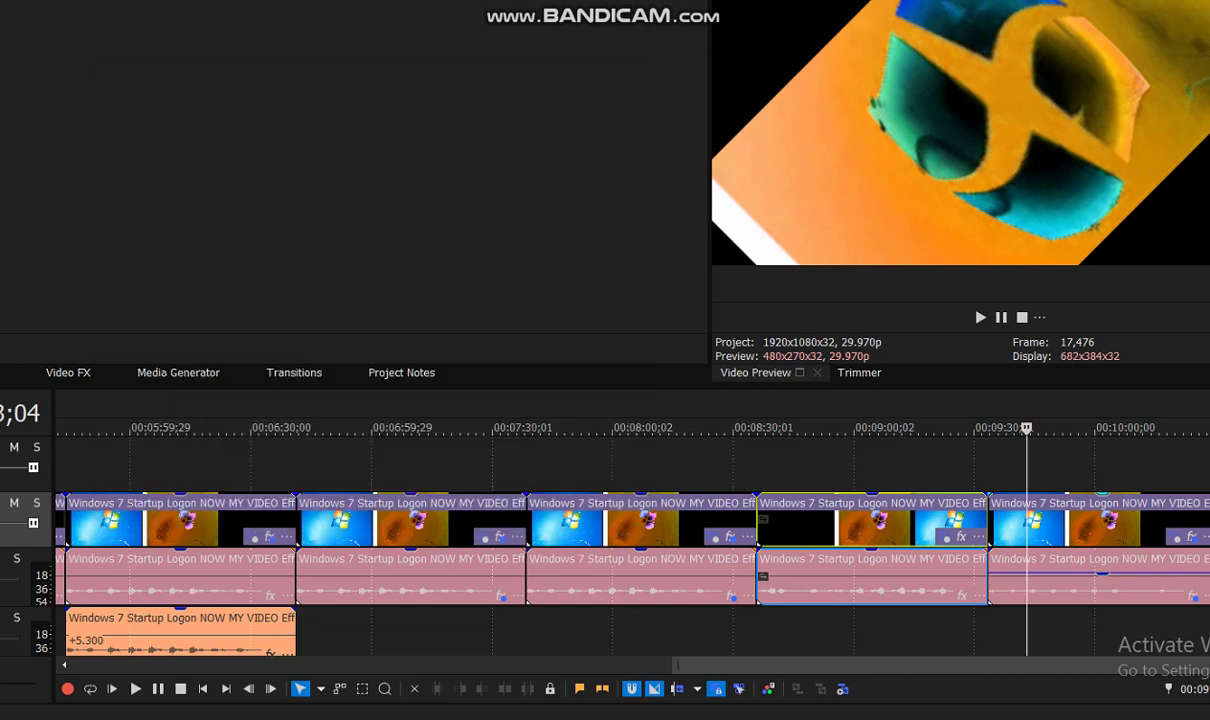
Select the project's entire time range and draw the word THAT'S in large red annotation strokes above the timeline.
{"action": "key", "text": "ctrl+a"}
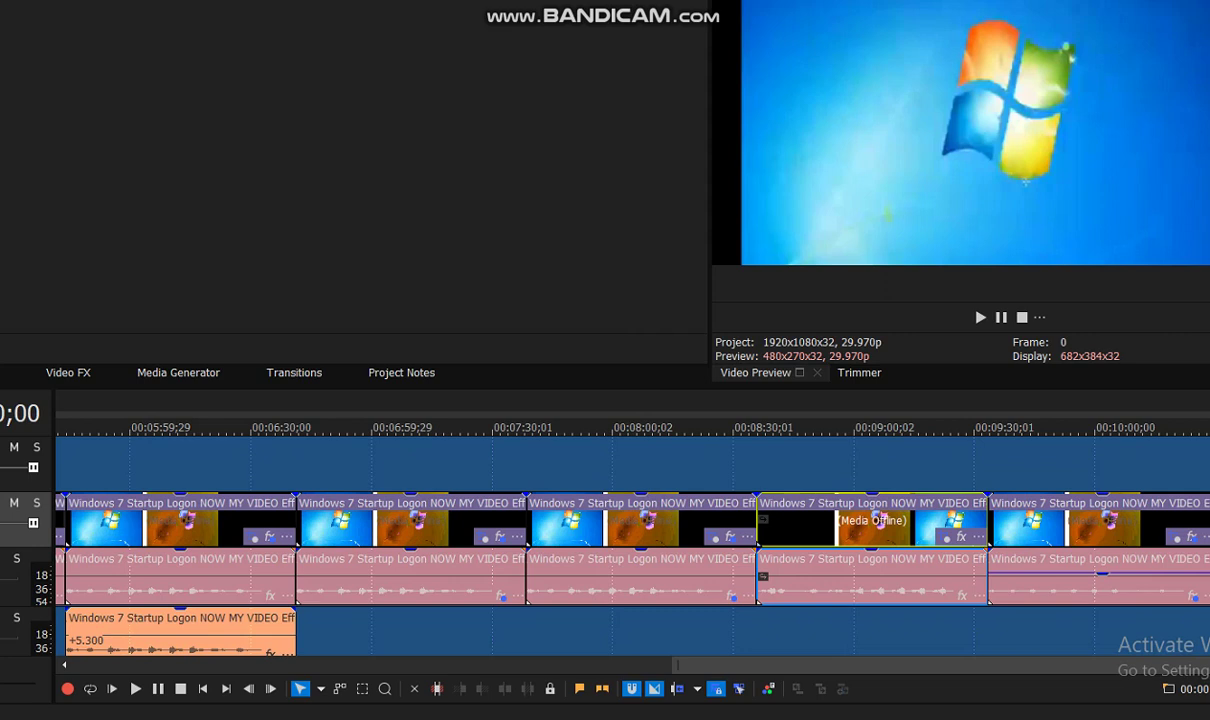
{"action": "left_click_drag", "start_coordinate": [124, 126], "coordinate": [319, 122]}
{"action": "left_click_drag", "start_coordinate": [228, 332], "coordinate": [216, 126]}
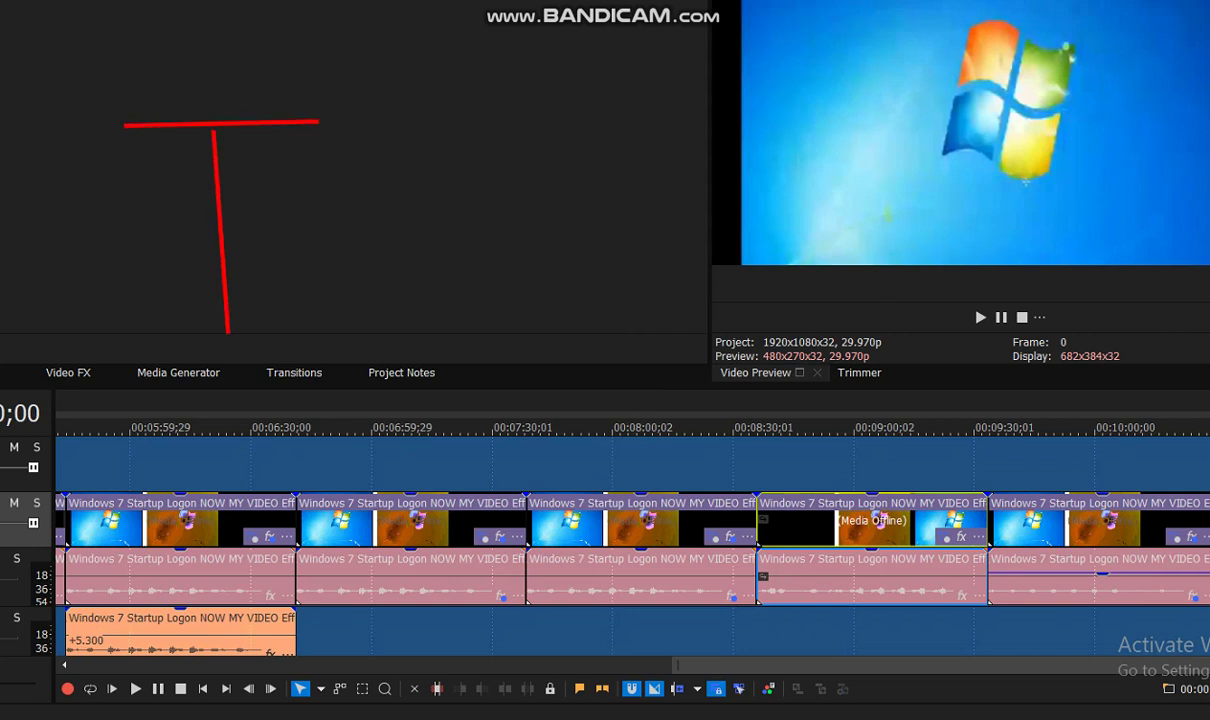
{"action": "left_click_drag", "start_coordinate": [374, 107], "coordinate": [398, 305]}
{"action": "left_click_drag", "start_coordinate": [383, 189], "coordinate": [520, 176]}
{"action": "left_click_drag", "start_coordinate": [509, 87], "coordinate": [531, 285]}
{"action": "left_click_drag", "start_coordinate": [633, 34], "coordinate": [579, 266]}
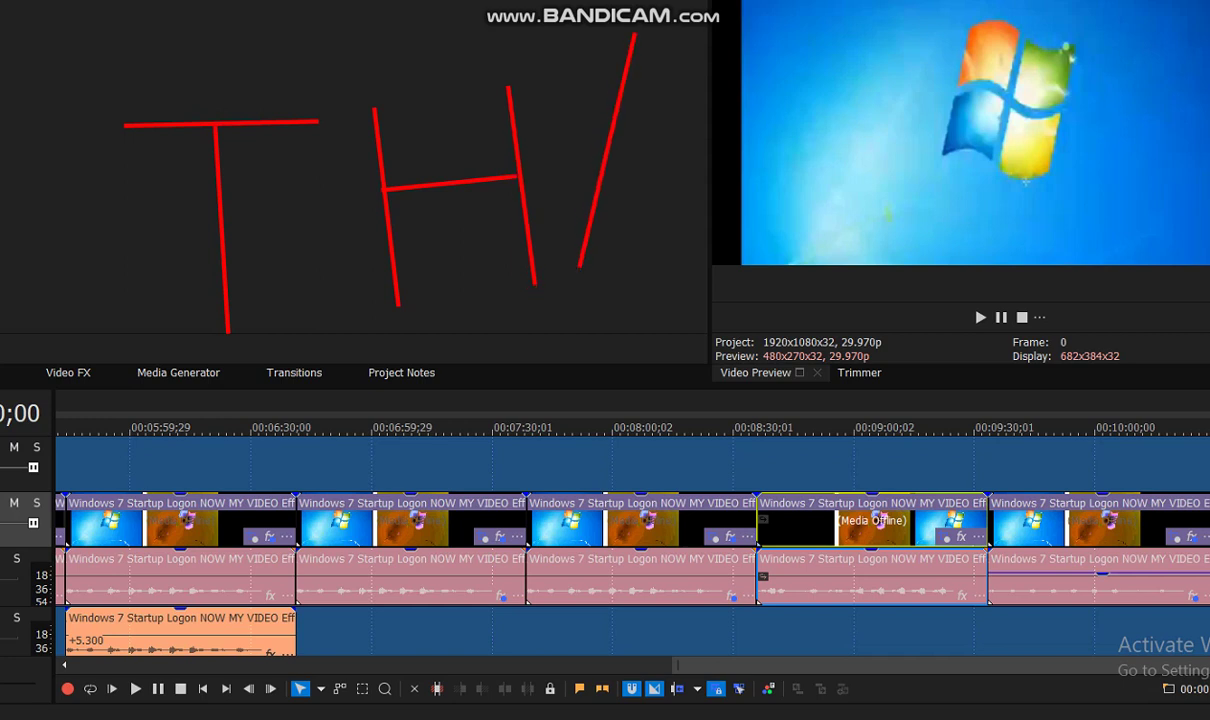
{"action": "mouse_move", "coordinate": [635, 34]}
{"action": "left_mouse_down"}
{"action": "mouse_move", "coordinate": [720, 241]}
{"action": "mouse_move", "coordinate": [697, 266]}
{"action": "left_mouse_up"}
{"action": "left_click_drag", "start_coordinate": [604, 151], "coordinate": [660, 148]}
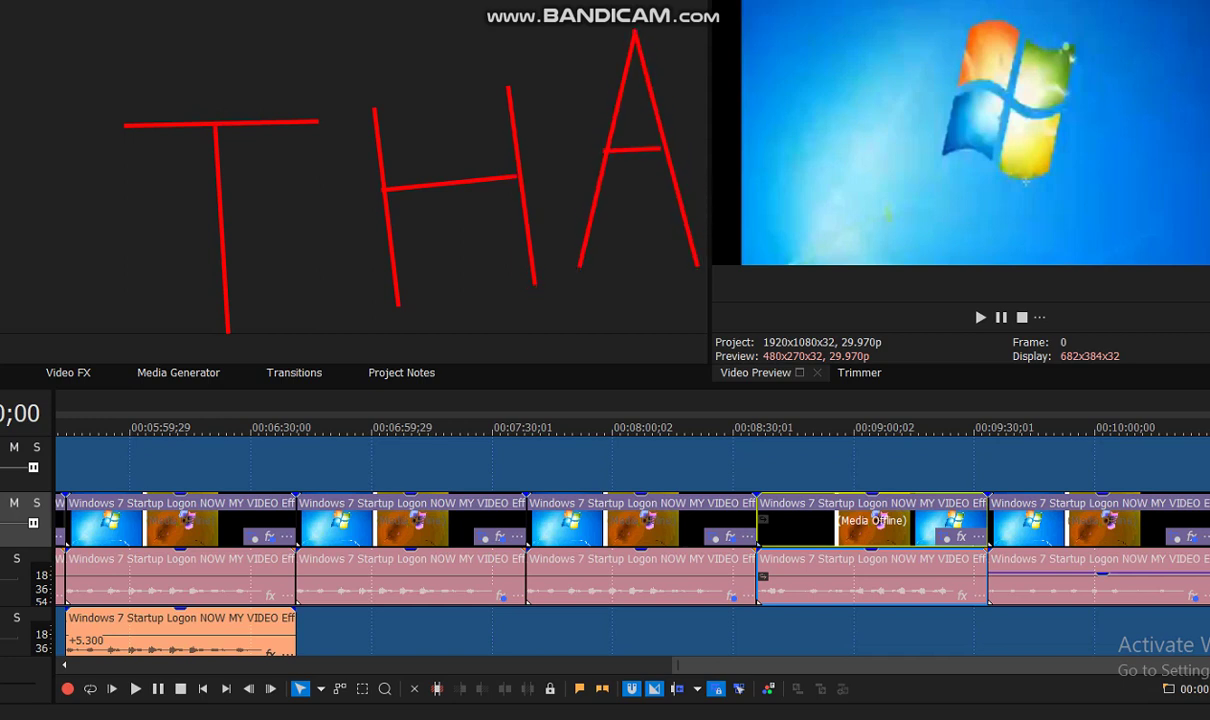
{"action": "left_click_drag", "start_coordinate": [713, 56], "coordinate": [848, 44]}
{"action": "left_click_drag", "start_coordinate": [770, 48], "coordinate": [786, 258]}
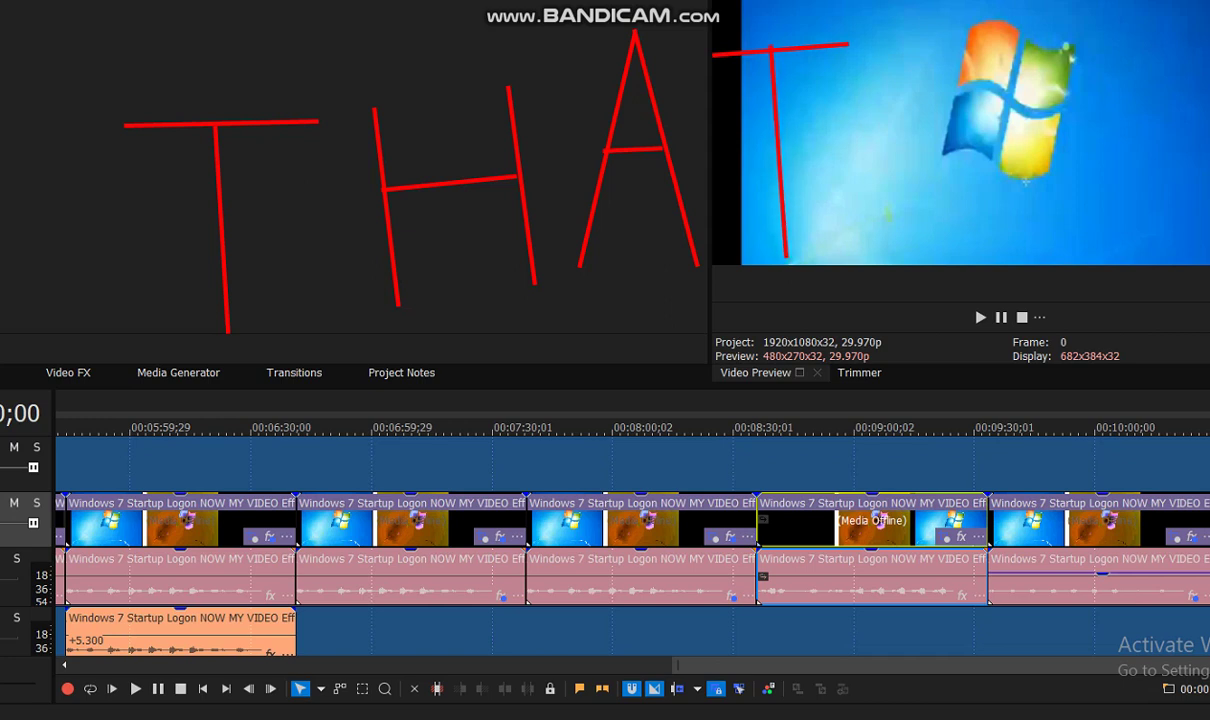
{"action": "left_click_drag", "start_coordinate": [917, 47], "coordinate": [891, 84]}
{"action": "mouse_move", "coordinate": [1007, 48]}
{"action": "left_mouse_down"}
{"action": "mouse_move", "coordinate": [925, 98]}
{"action": "mouse_move", "coordinate": [1010, 140]}
{"action": "mouse_move", "coordinate": [1015, 180]}
{"action": "mouse_move", "coordinate": [938, 227]}
{"action": "left_mouse_up"}
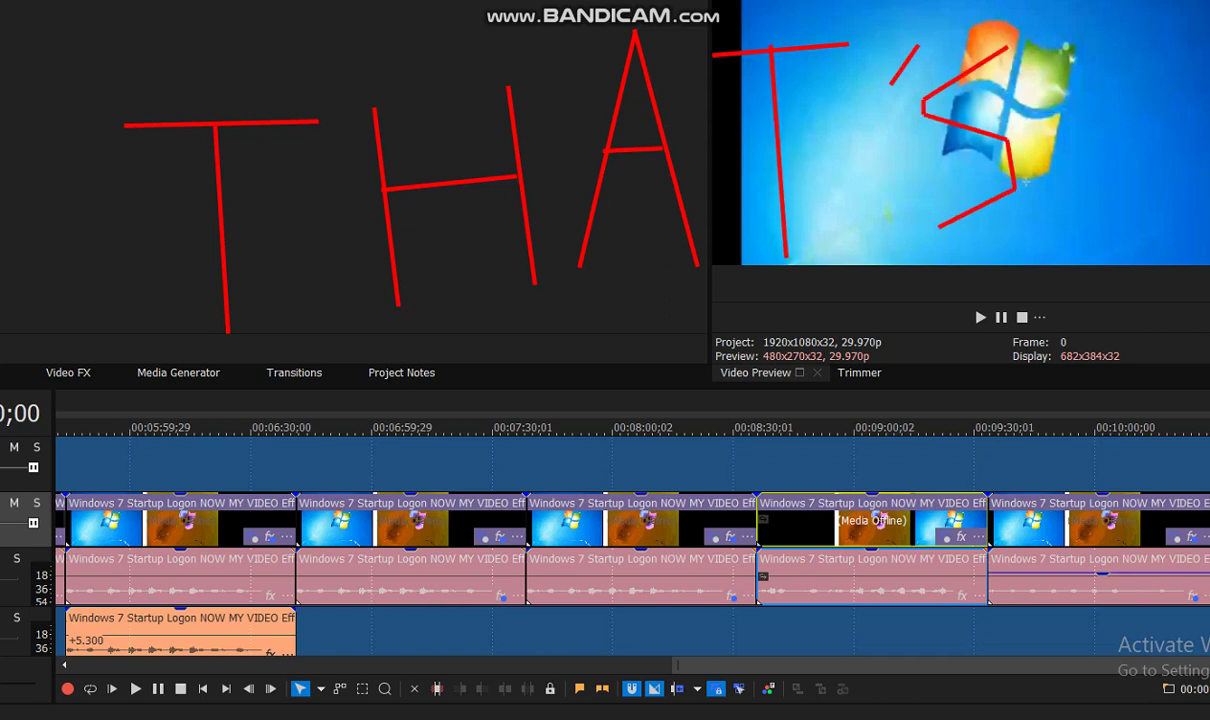
Draw the word ALL followed by a letter U in red annotation strokes over the timeline.
{"action": "mouse_move", "coordinate": [213, 398]}
{"action": "left_mouse_down"}
{"action": "mouse_move", "coordinate": [173, 560]}
{"action": "mouse_move", "coordinate": [262, 490]}
{"action": "mouse_move", "coordinate": [293, 548]}
{"action": "left_mouse_up"}
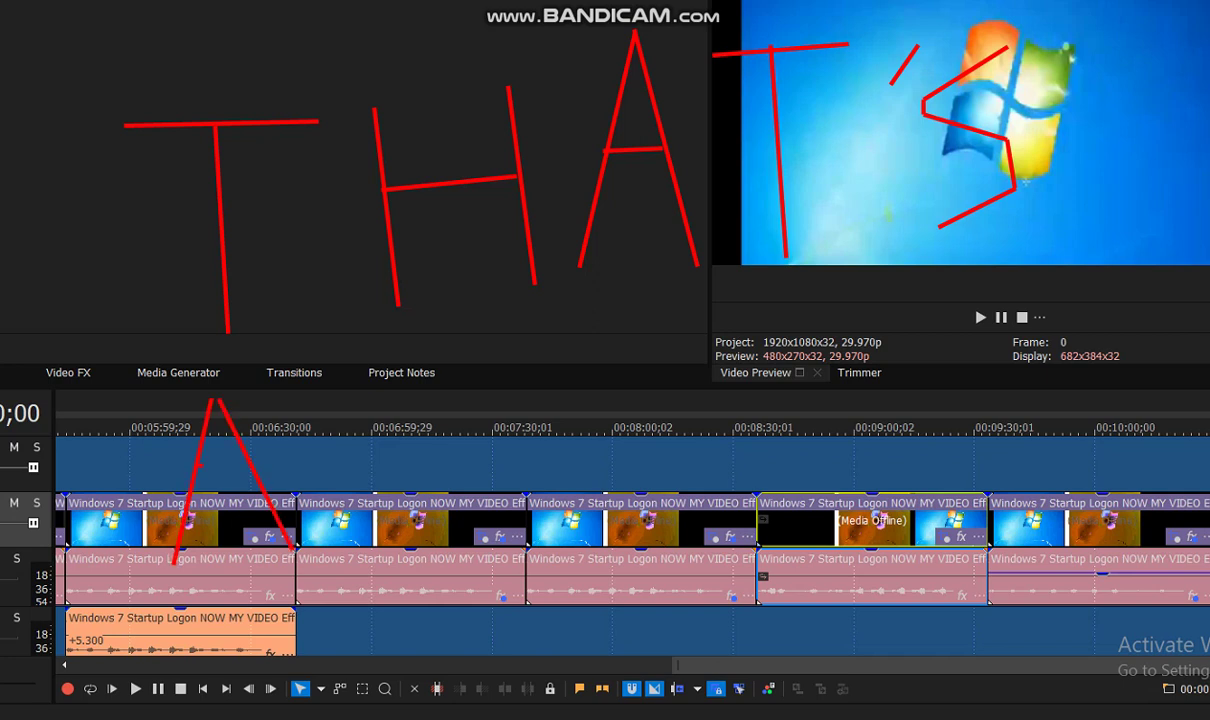
{"action": "mouse_move", "coordinate": [326, 362]}
{"action": "left_mouse_down"}
{"action": "mouse_move", "coordinate": [335, 480]}
{"action": "mouse_move", "coordinate": [396, 527]}
{"action": "left_mouse_up"}
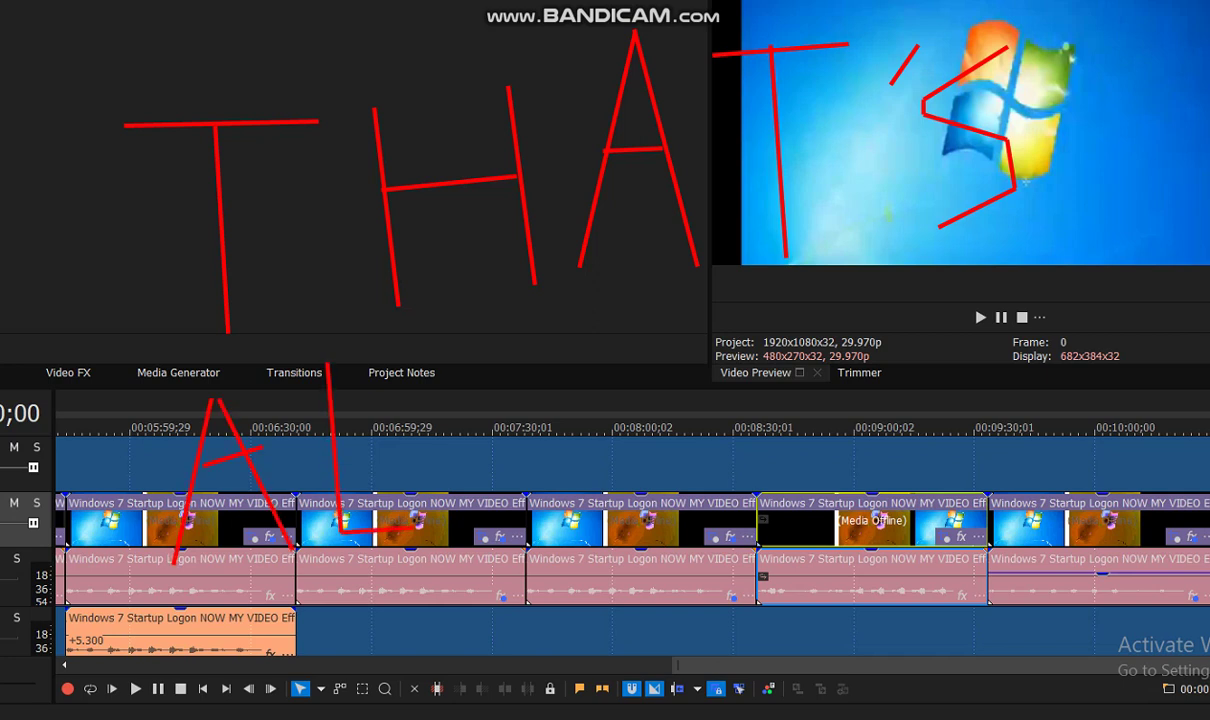
{"action": "mouse_move", "coordinate": [455, 356]}
{"action": "left_mouse_down"}
{"action": "mouse_move", "coordinate": [466, 490]}
{"action": "mouse_move", "coordinate": [560, 510]}
{"action": "left_mouse_up"}
{"action": "mouse_move", "coordinate": [640, 320]}
{"action": "left_mouse_down"}
{"action": "mouse_move", "coordinate": [648, 442]}
{"action": "mouse_move", "coordinate": [660, 318]}
{"action": "left_mouse_up"}
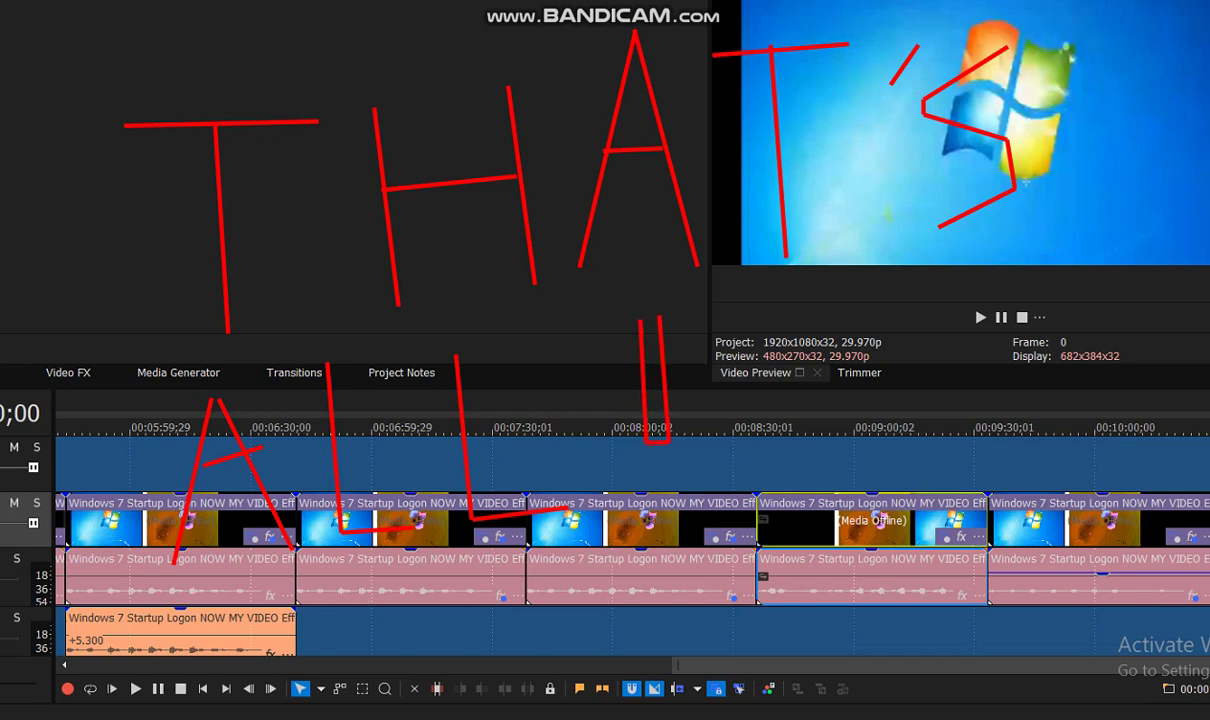